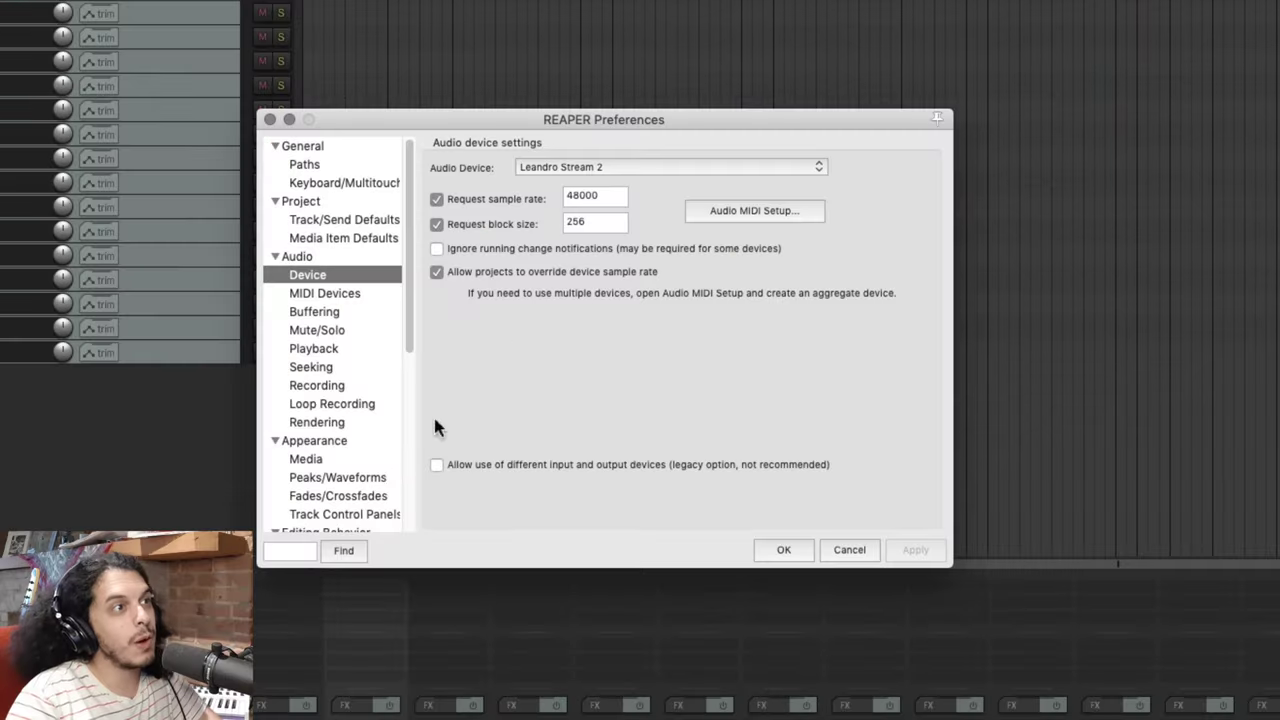
- Review the Mouse Modifiers preferences, including the available contexts and click types for the Track context, and close the preferences
scroll(366, 469, "down", 5)
left_click(350, 285)
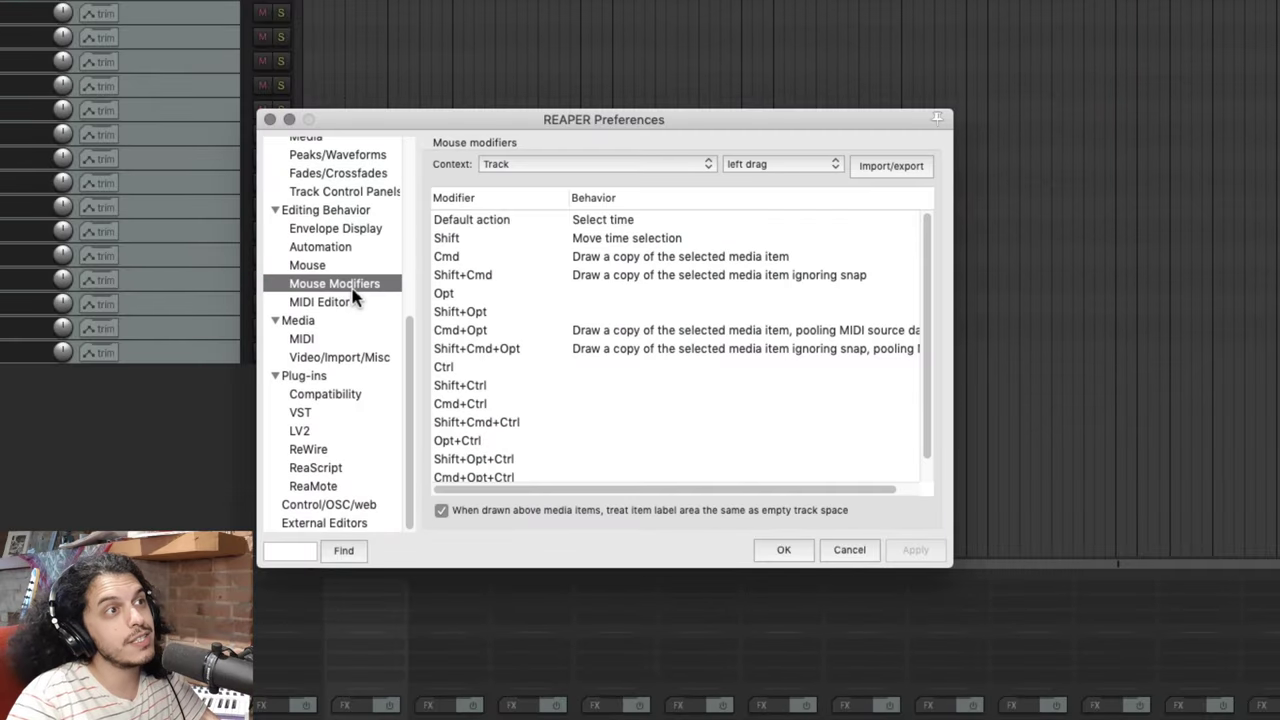
left_click(616, 168)
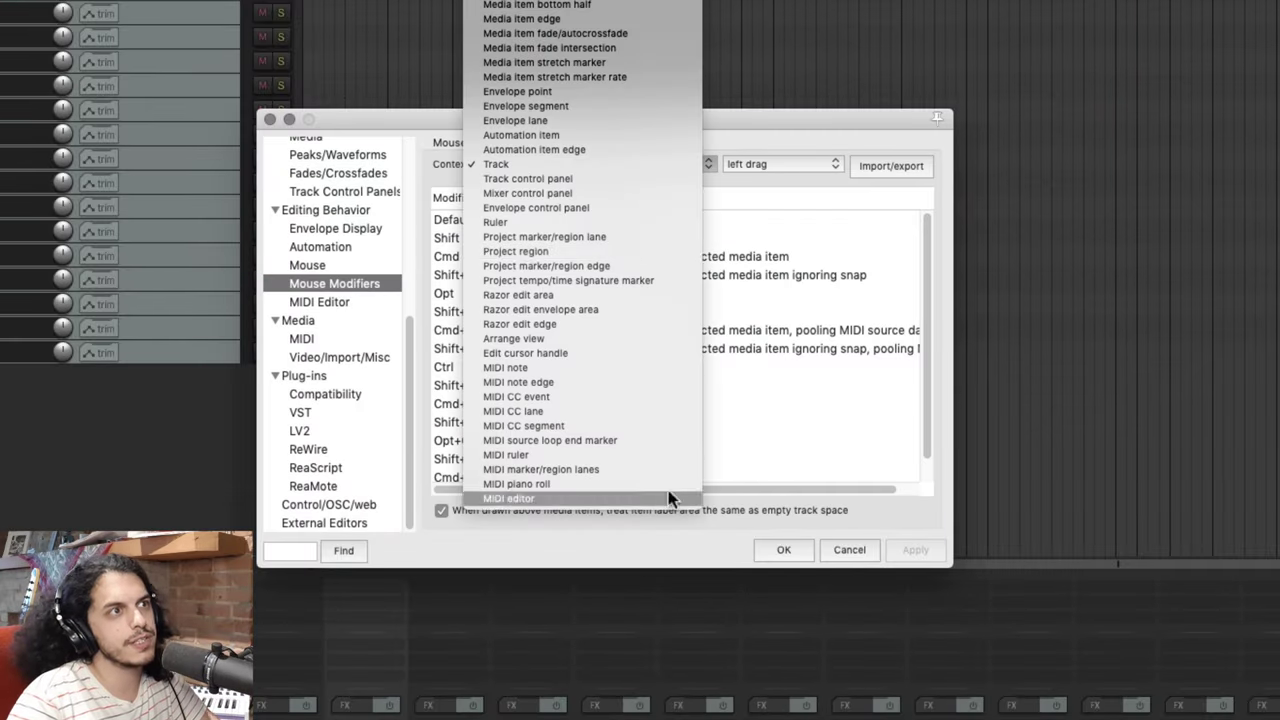
left_click(786, 170)
left_click(783, 164)
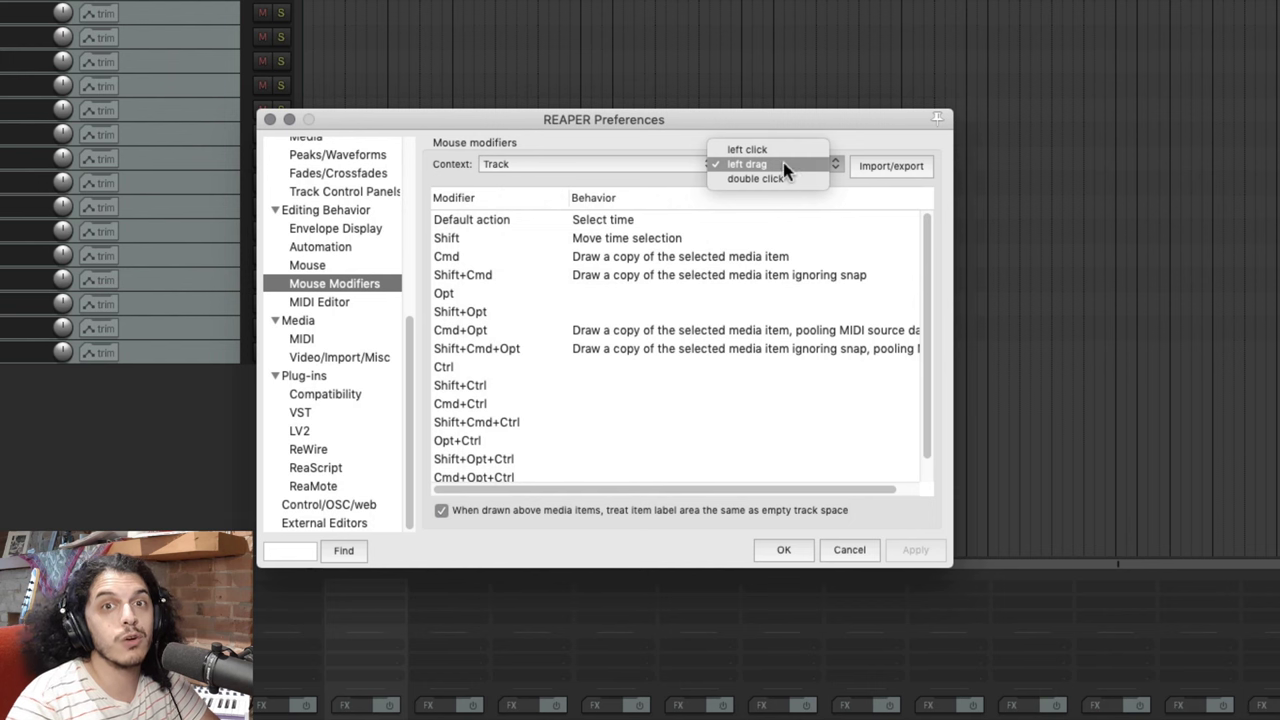
left_click(807, 207)
left_click(269, 119)
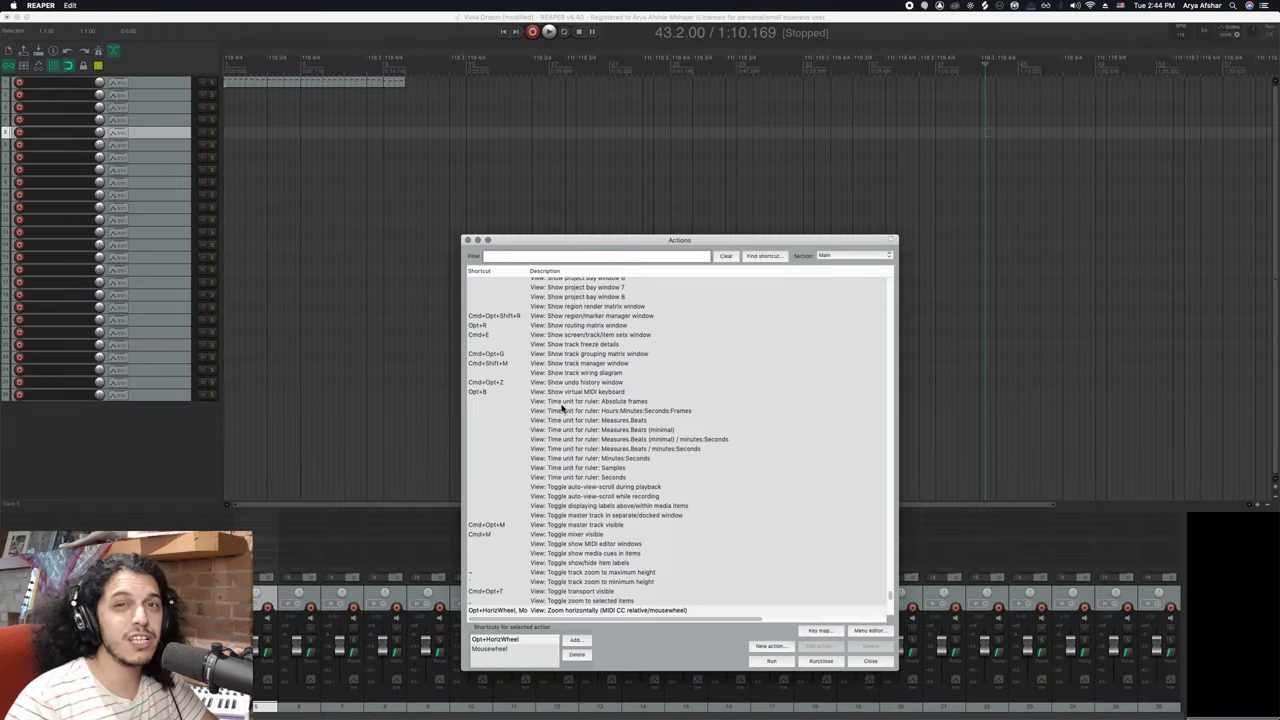
- Widen the Shortcut column of the Actions list so the full shortcut names fit
scroll(563, 420, "down", 5)
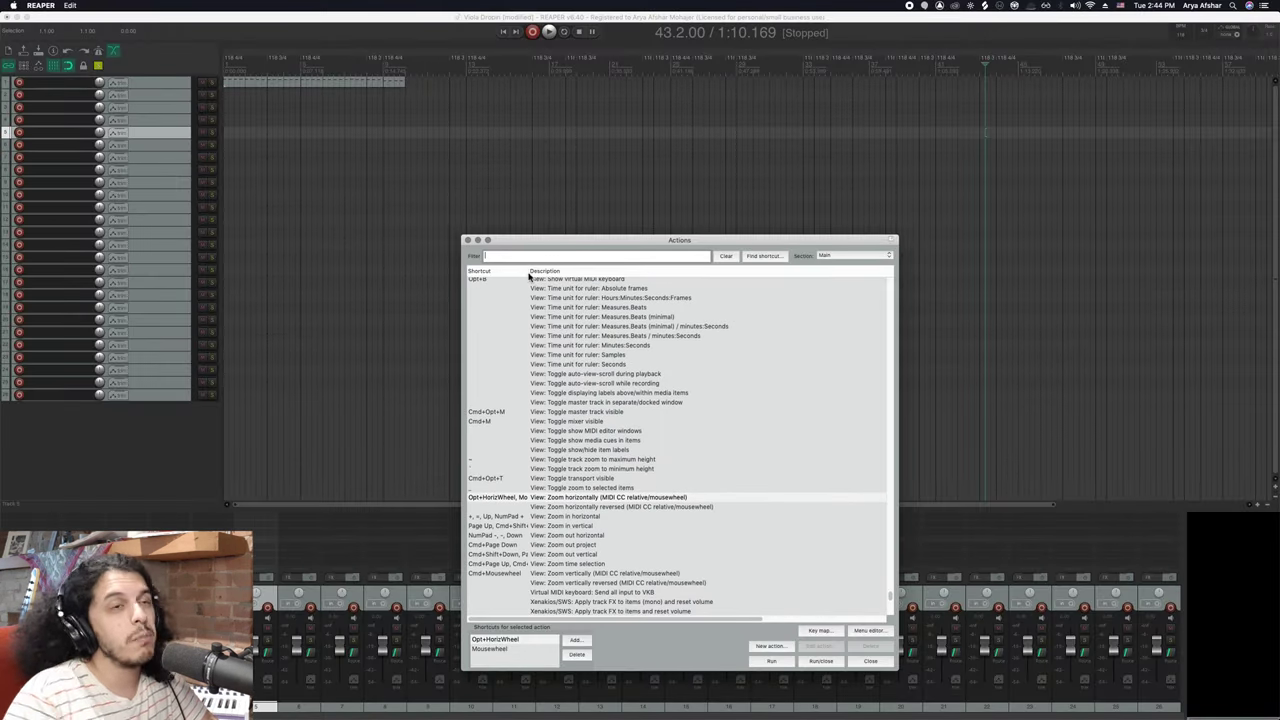
left_click_drag(530, 275, 591, 277)
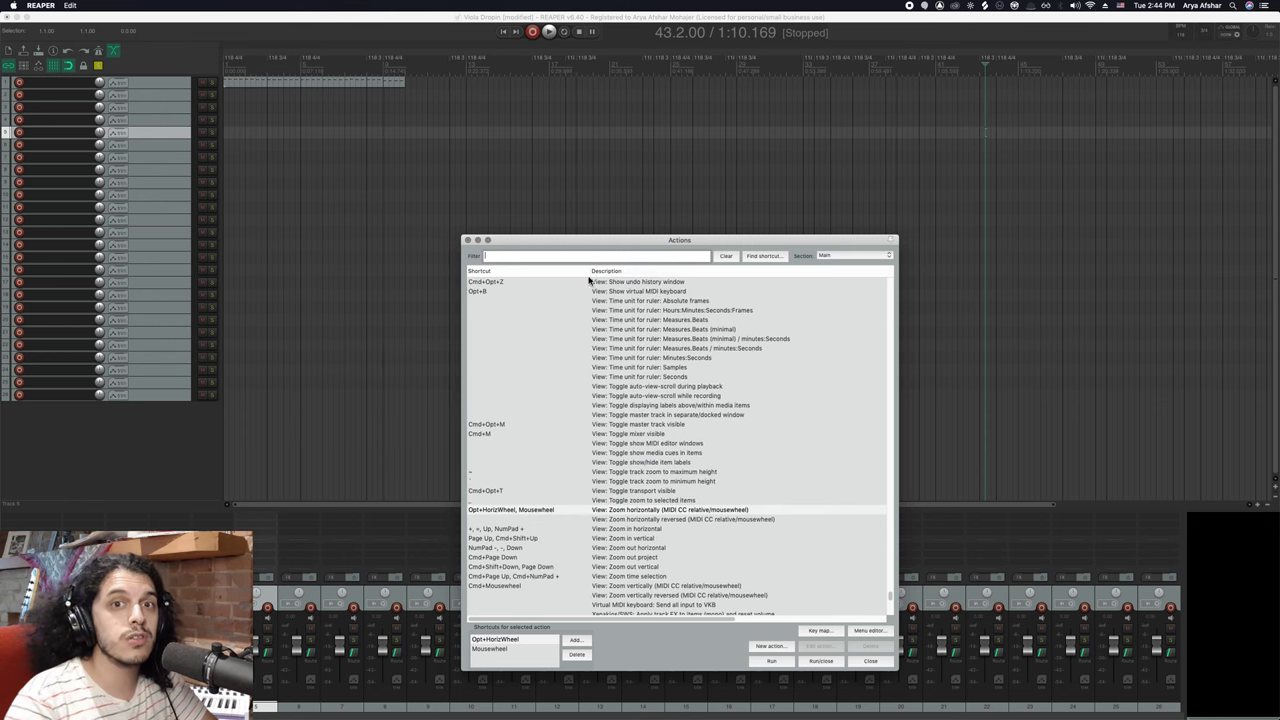
scroll(557, 377, "down", 3)
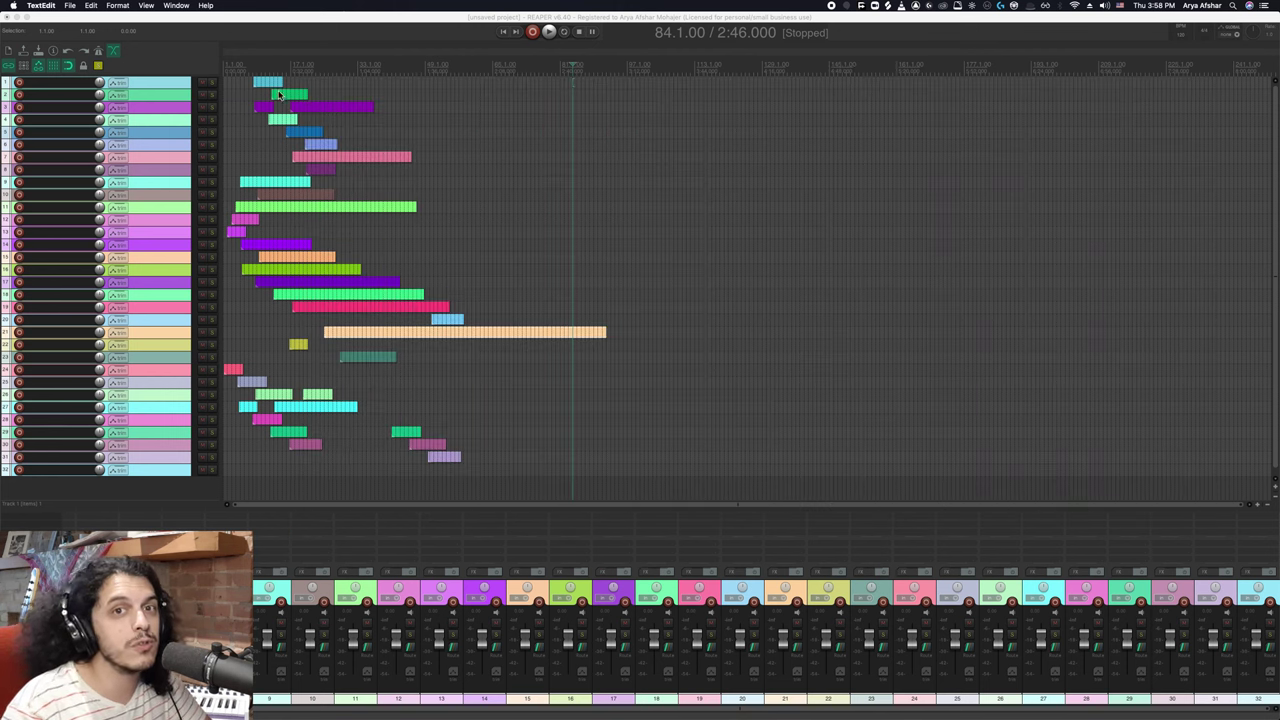
- Place the edit cursor at measure 16 and test the default horizontal and vertical zooming in the arrange view
left_click(280, 94)
scroll(277, 217, "up", 3)
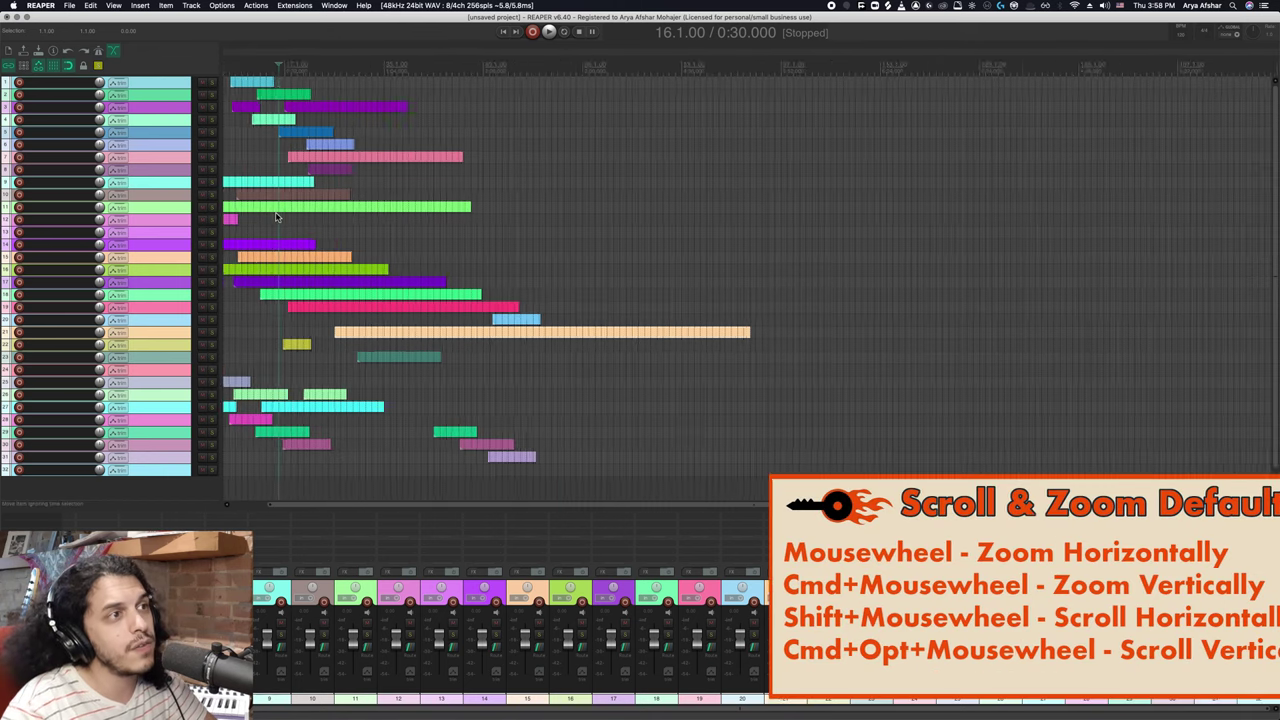
scroll(277, 217, "up", 6)
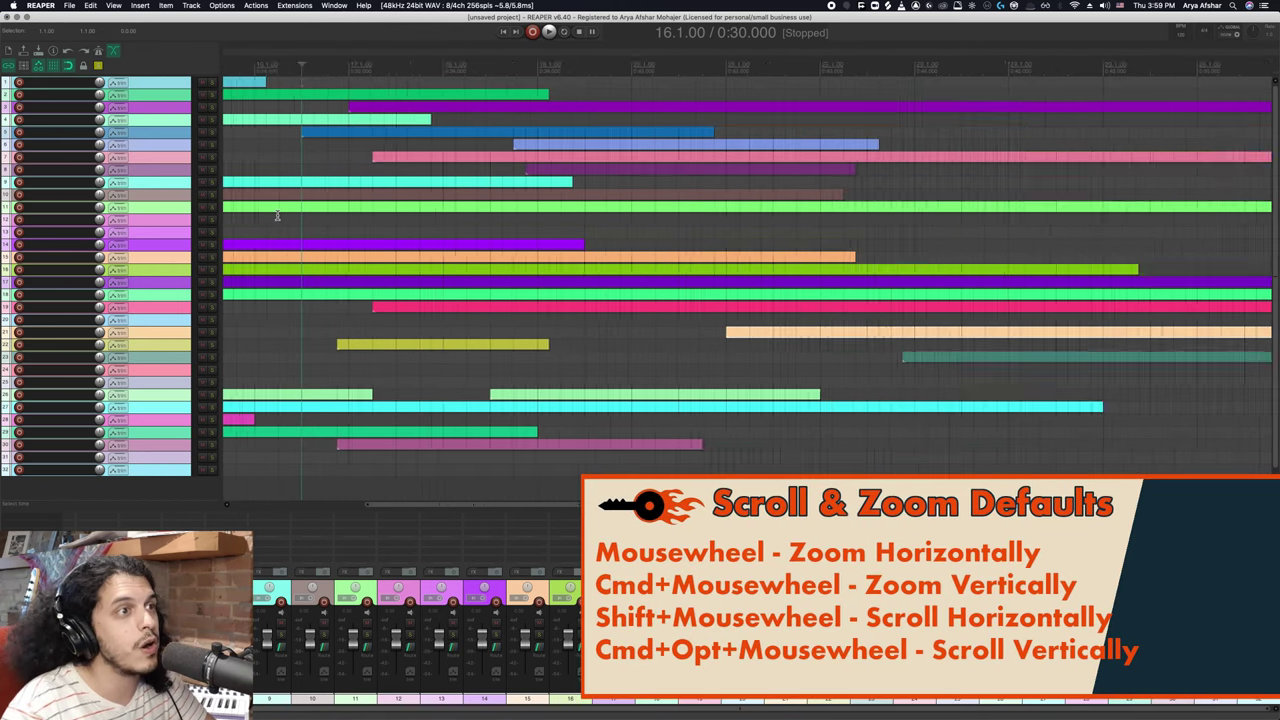
scroll(277, 217, "down", 5)
scroll(279, 217, "up", 6)
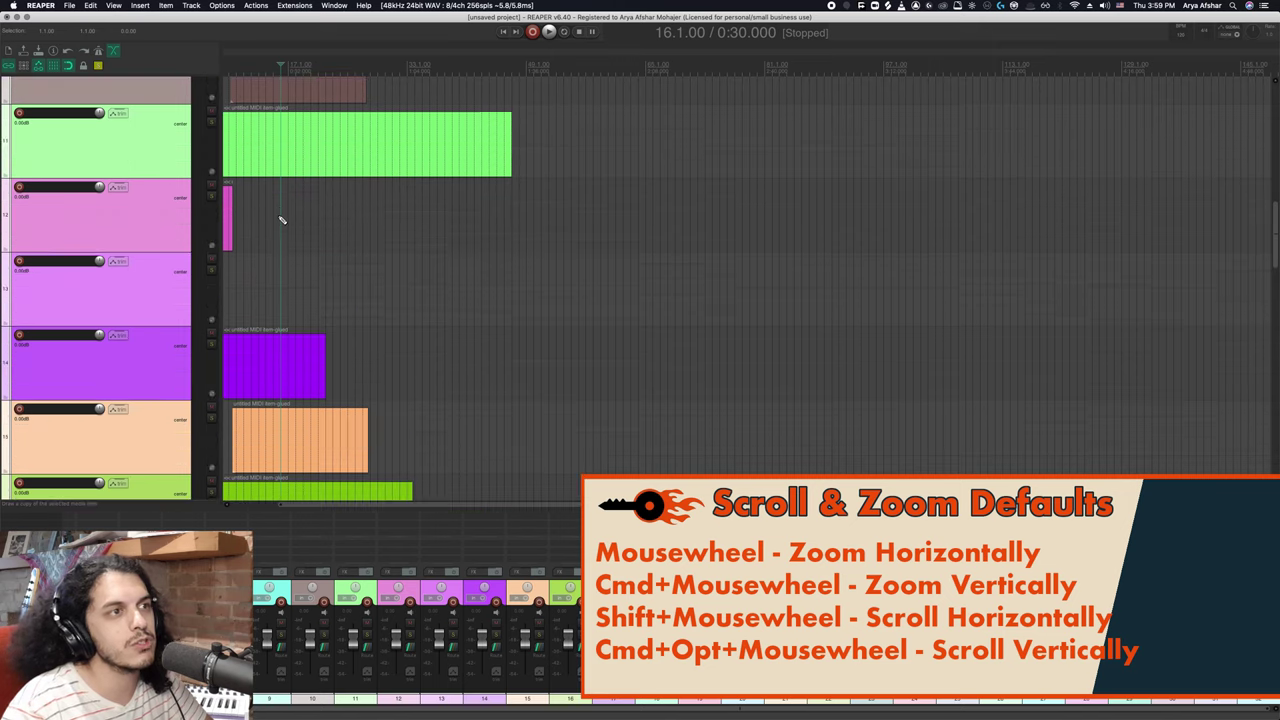
- Test the default horizontal and vertical scrolling through the enlarged tracks and return to the overview of all tracks
scroll(278, 217, "left", 2)
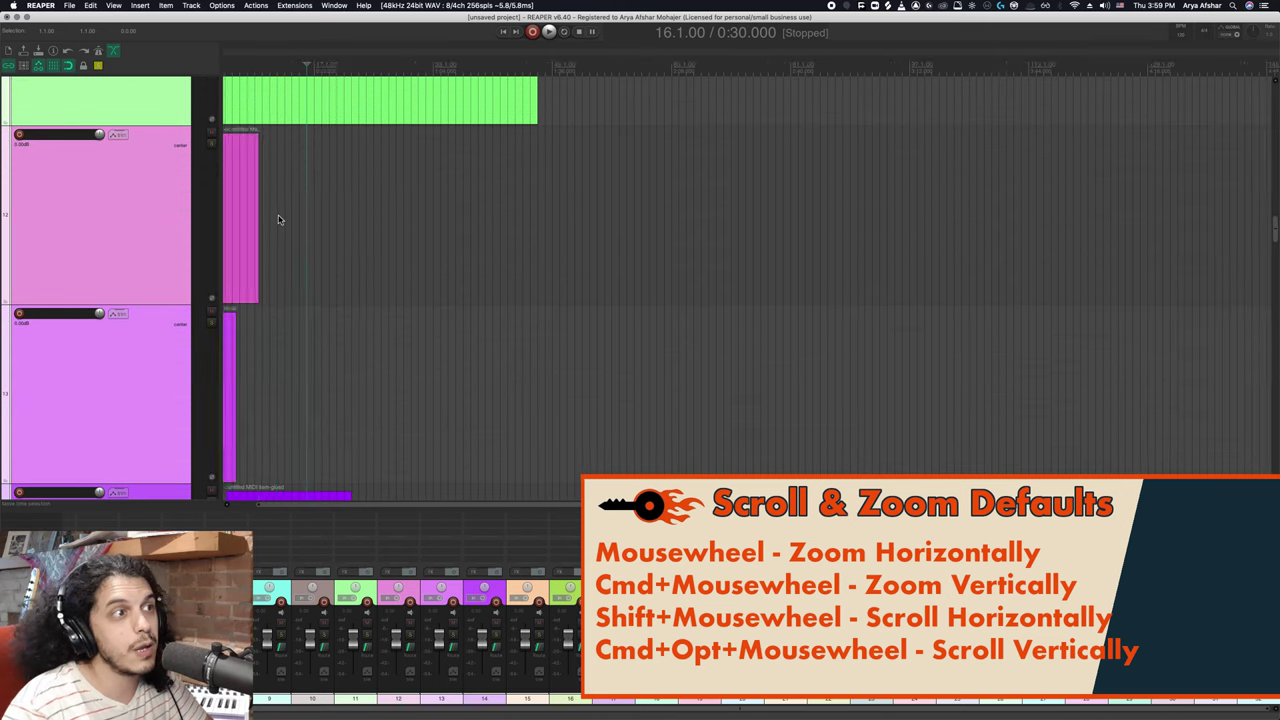
scroll(278, 217, "right", 5)
scroll(278, 217, "left", 5)
scroll(279, 219, "right", 5)
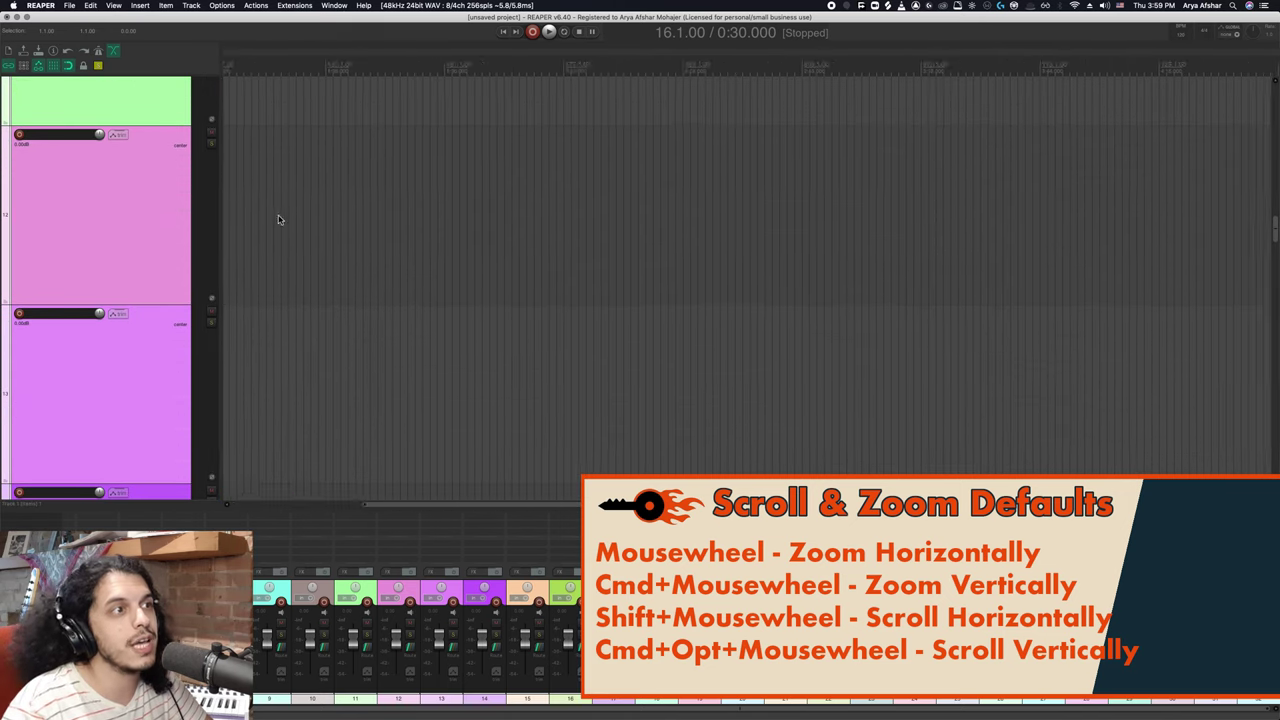
scroll(279, 219, "left", 5)
scroll(281, 220, "down", 3)
scroll(281, 215, "up", 3)
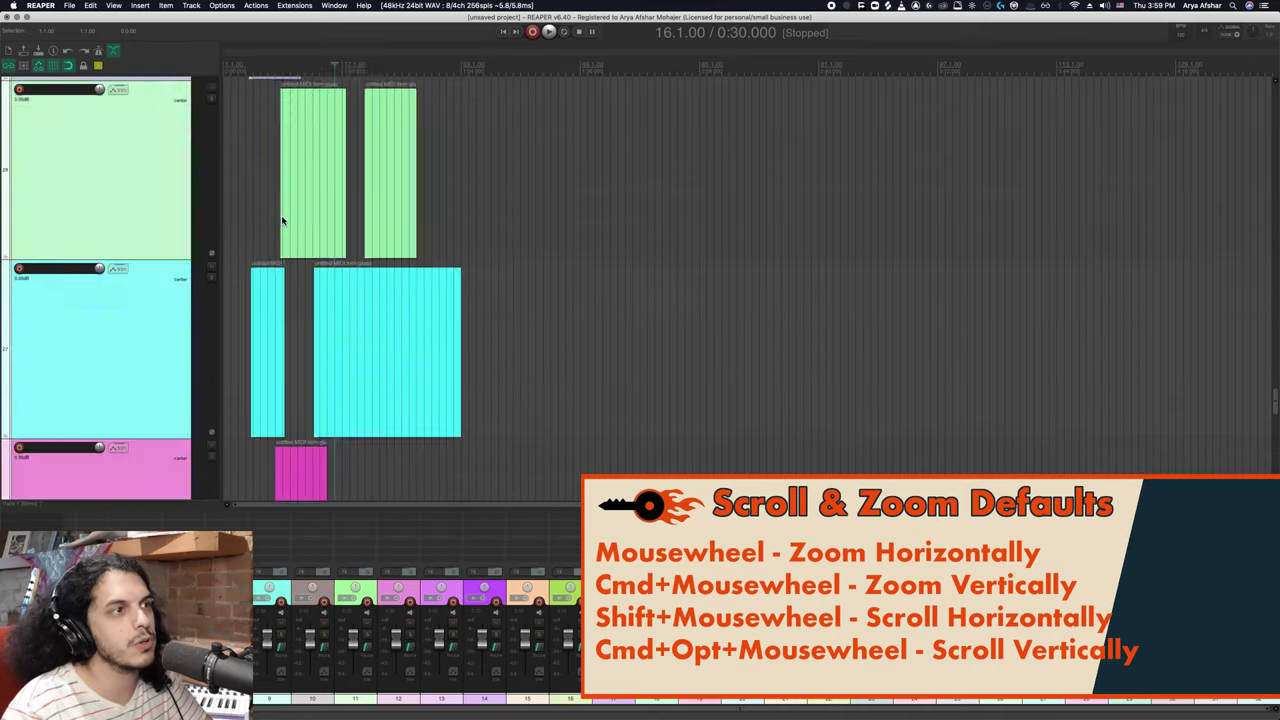
scroll(281, 215, "down", 3)
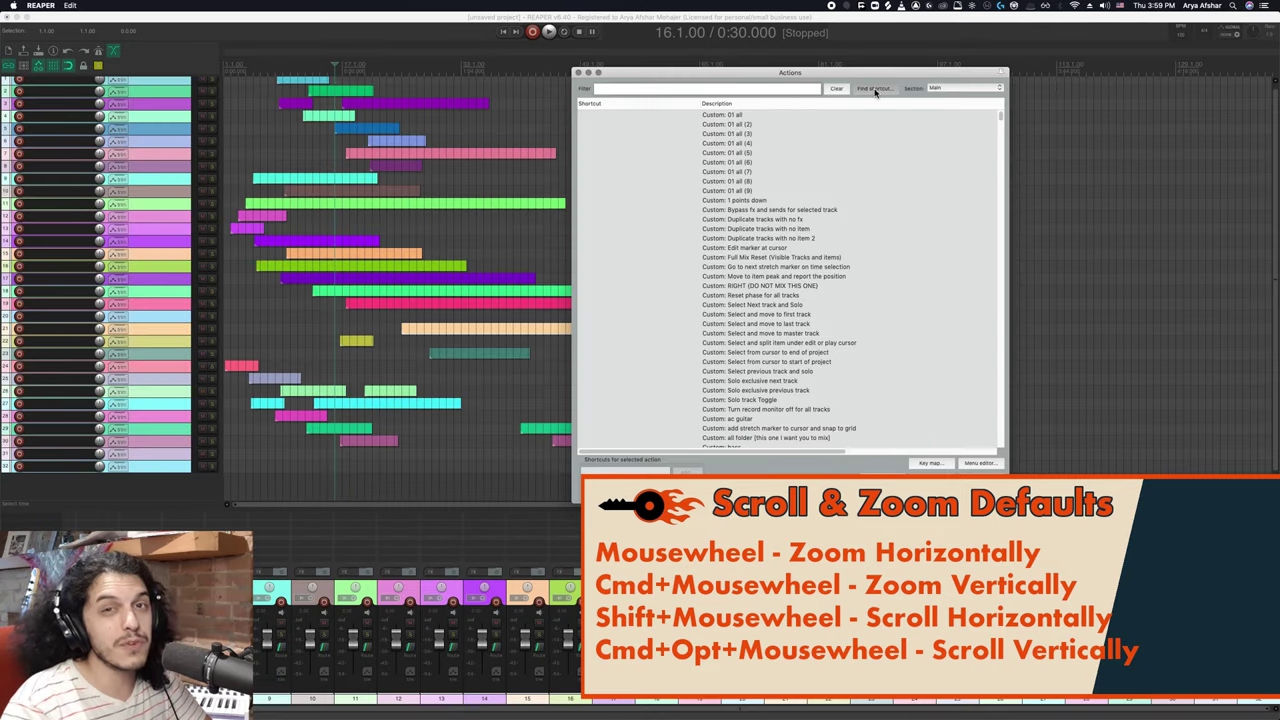
- Find the main-section action mapped to the plain mousewheel, View: Zoom horizontally, and delete both of its shortcuts
left_click(875, 88)
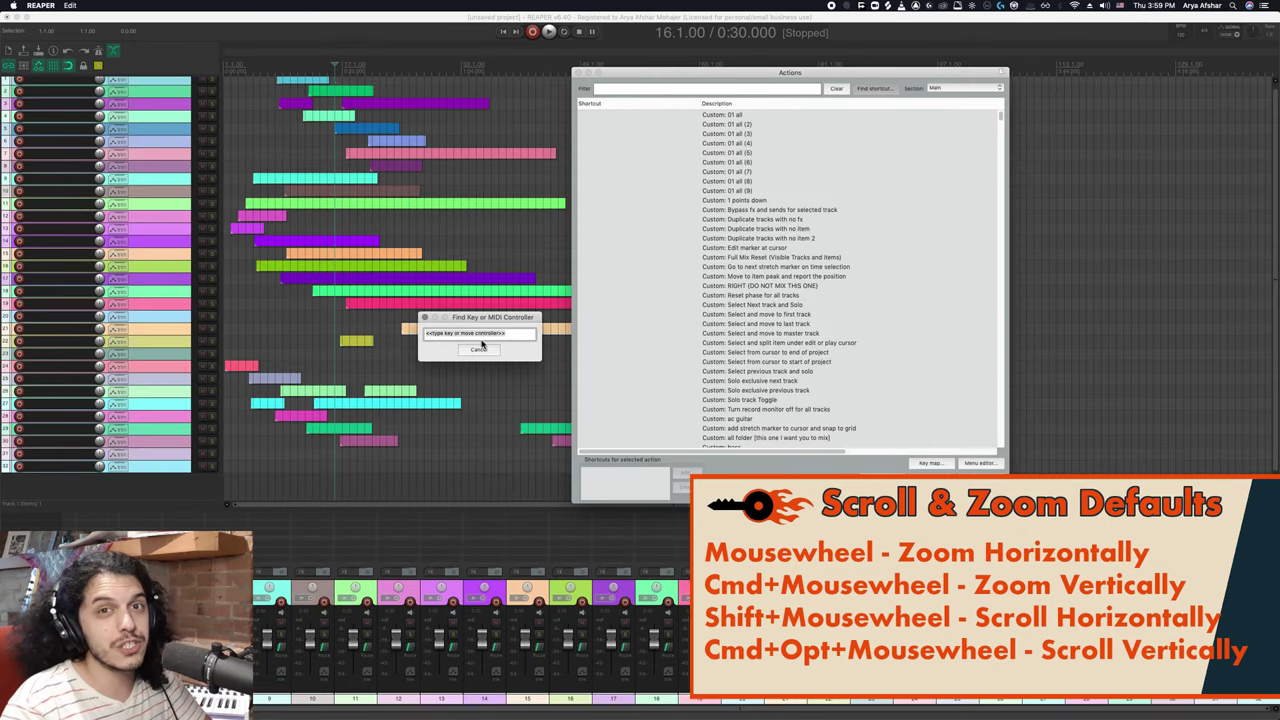
scroll(480, 330, "down", 1)
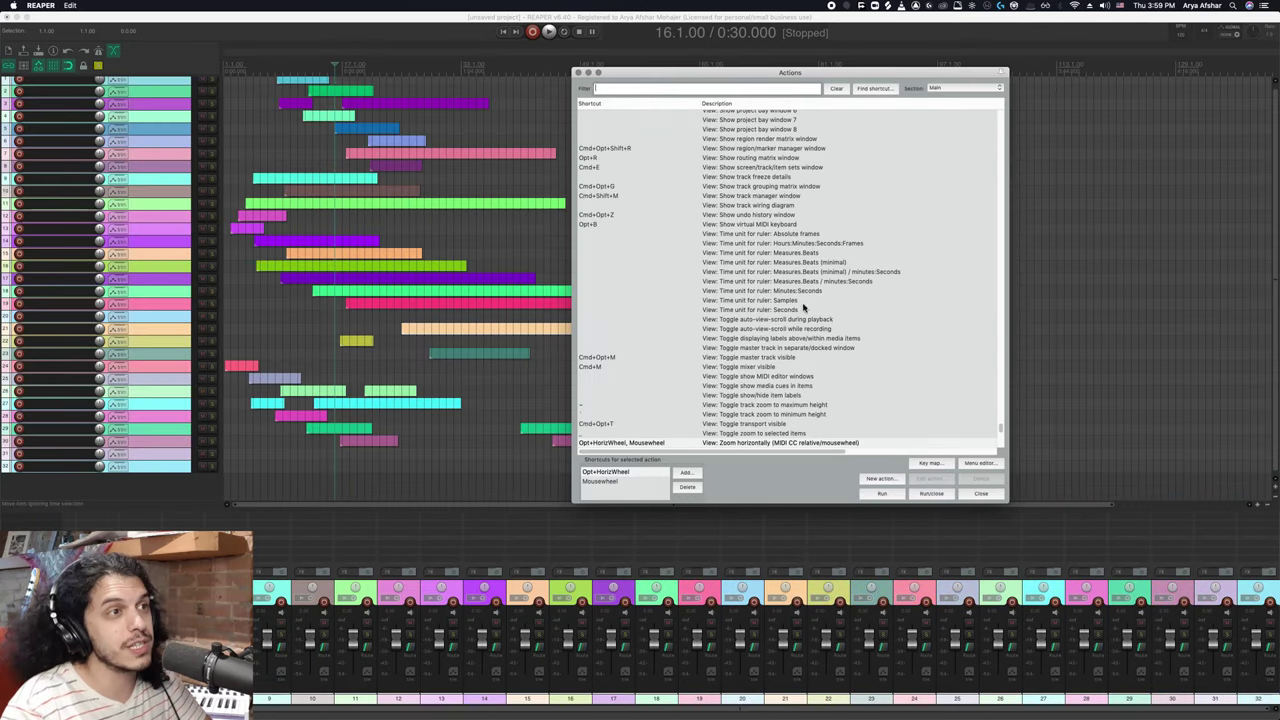
left_click(686, 486)
left_click(686, 486)
- Assign Cmd+Opt+Mousewheel to View: Zoom horizontally (MIDI CC relative/mousewheel), overriding the existing mapping
left_click(683, 472)
scroll(495, 389, "down", 1)
left_click(507, 397)
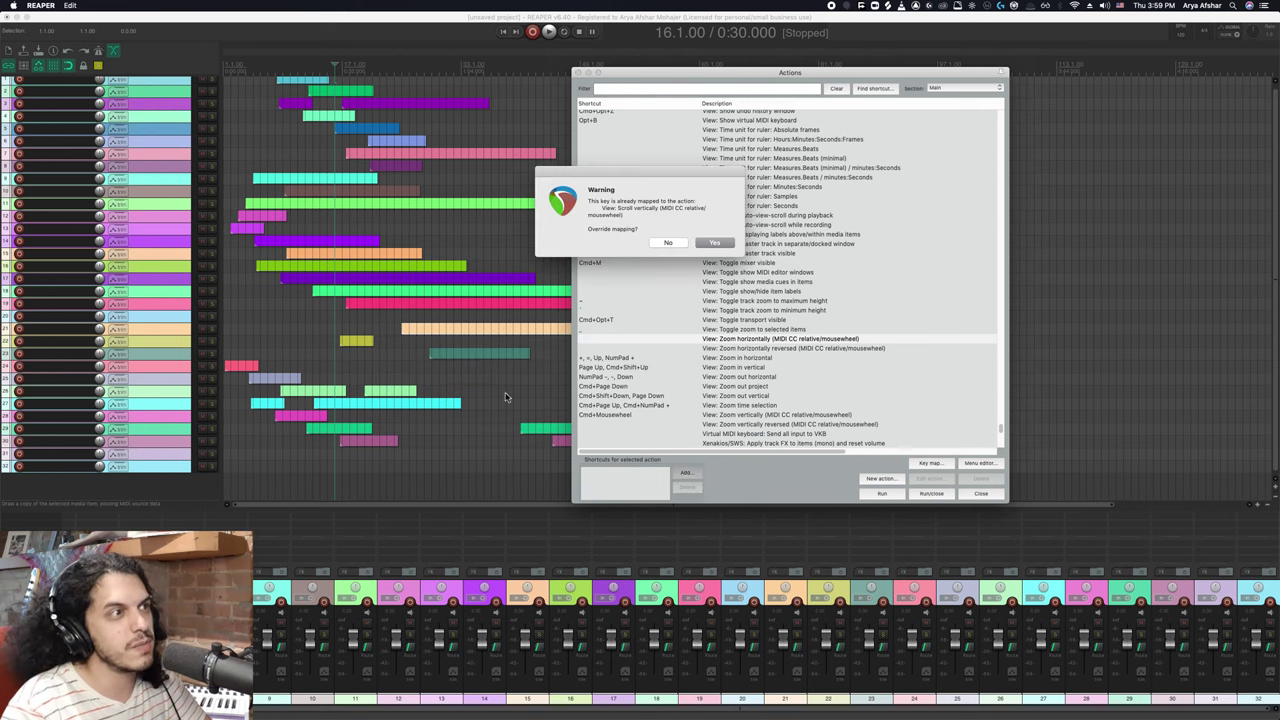
left_click(716, 242)
- Filter the actions by "scroll vertical", assign Mousewheel to View: Scroll vertically (MIDI CC relative/mousewheel), and close the Actions window
type("s")
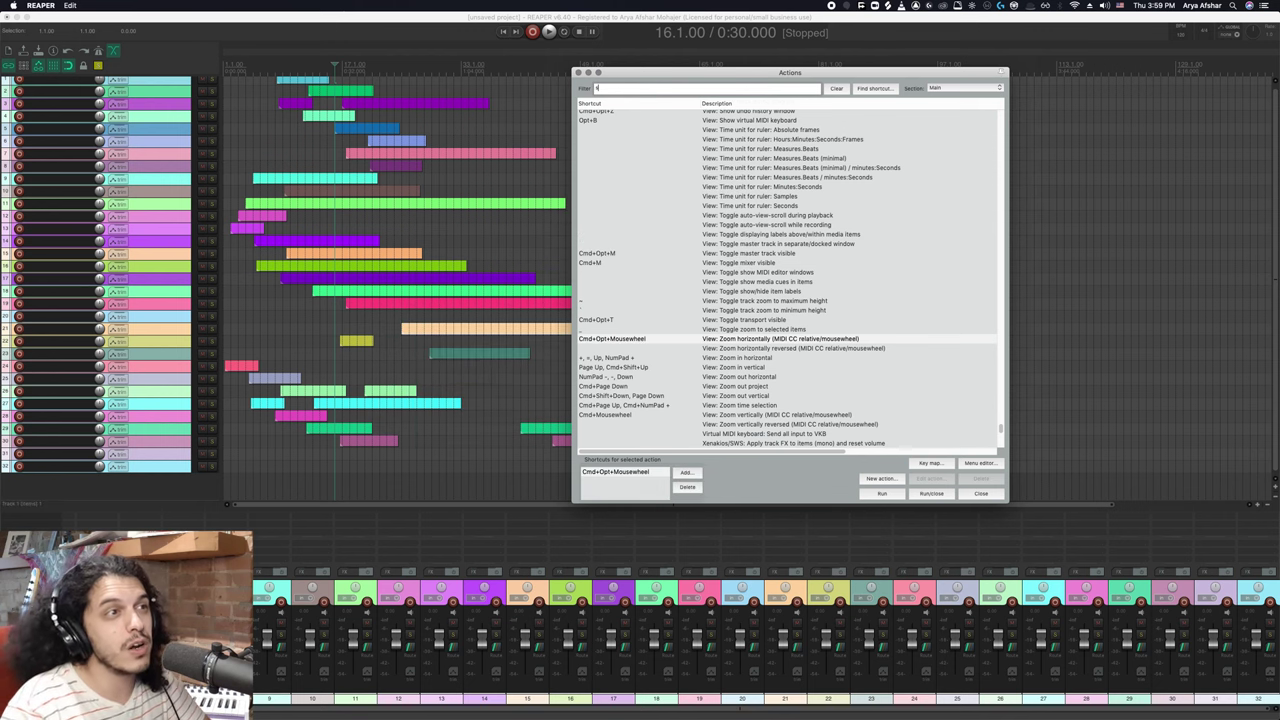
type("croll vertical")
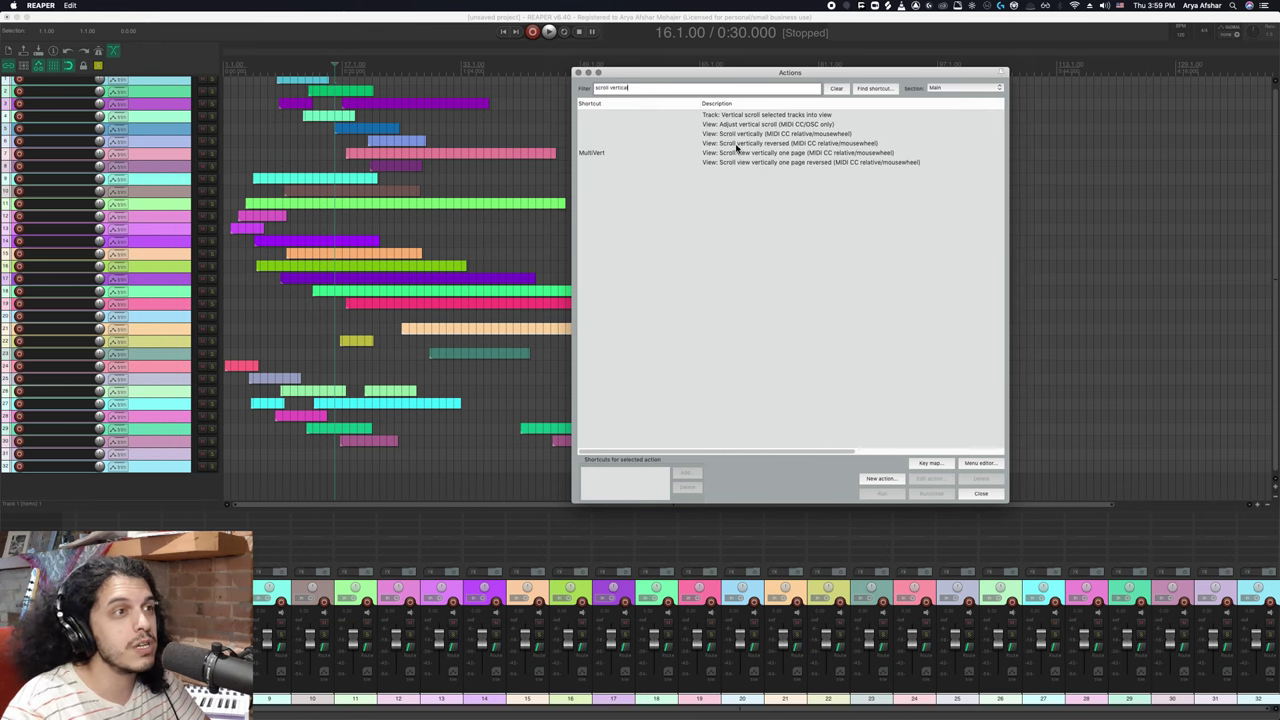
left_click(737, 133)
left_click(686, 472)
scroll(473, 318, "down", 1)
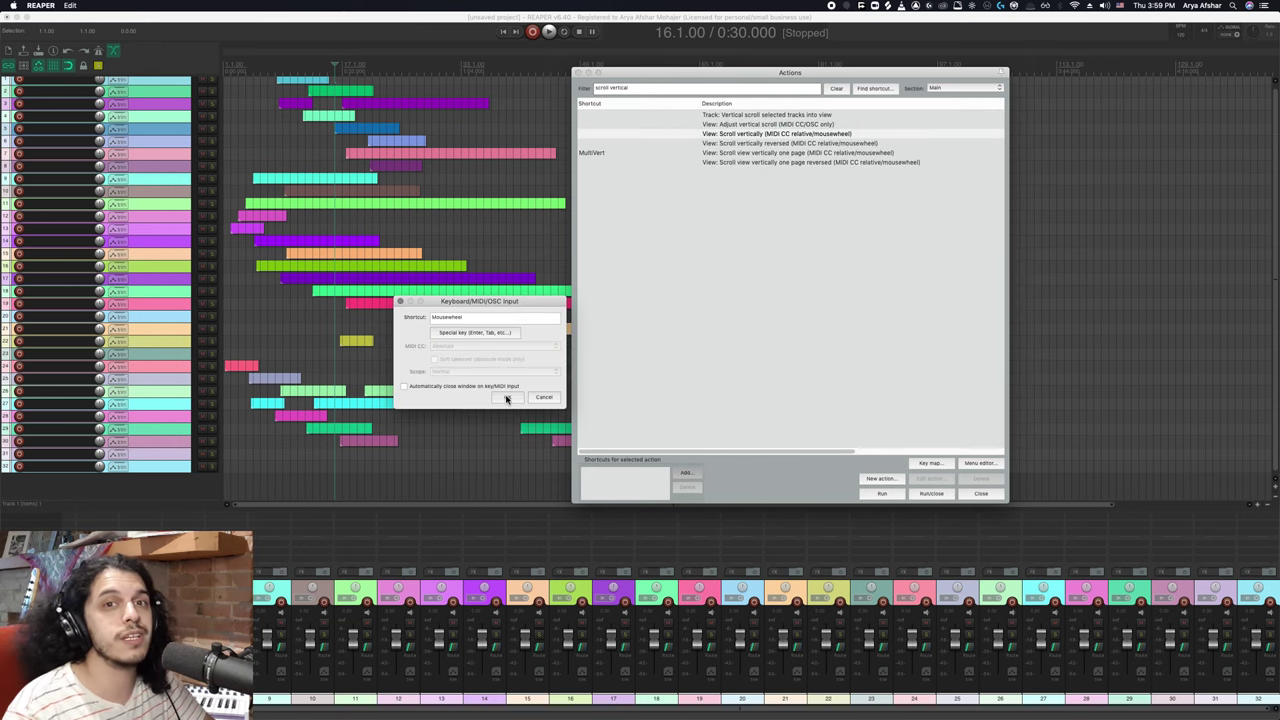
left_click(507, 397)
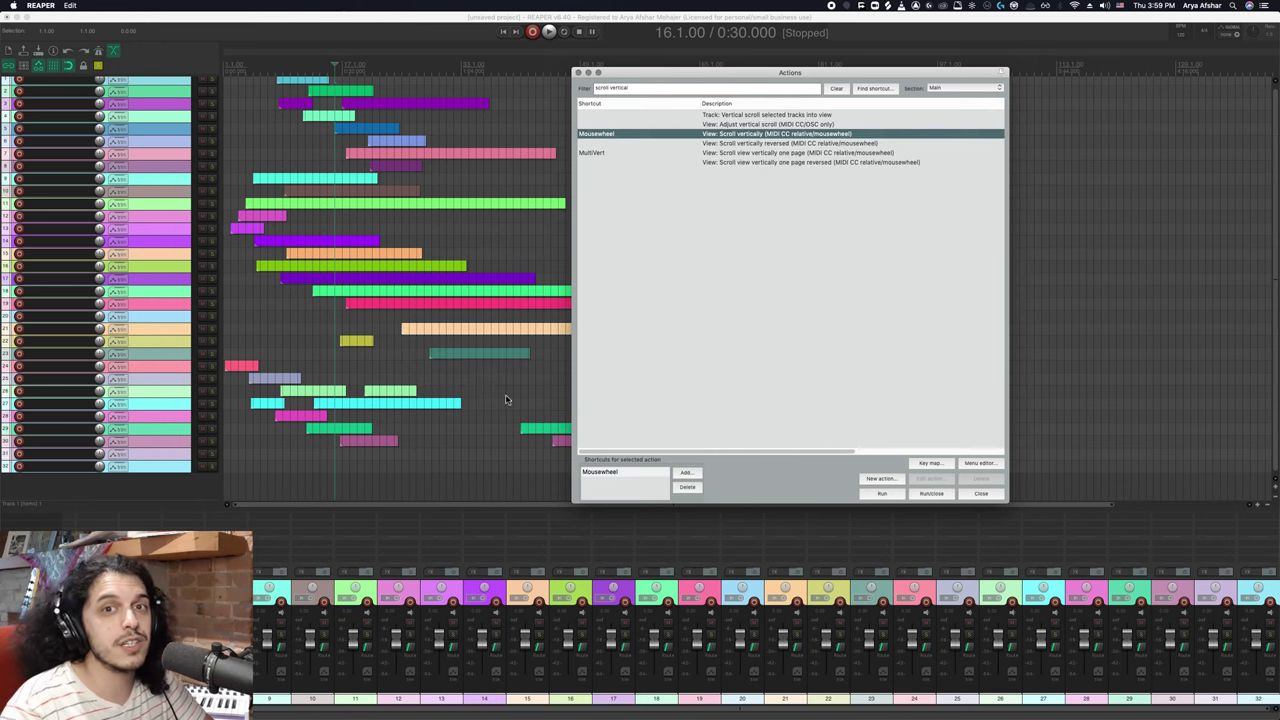
left_click(578, 73)
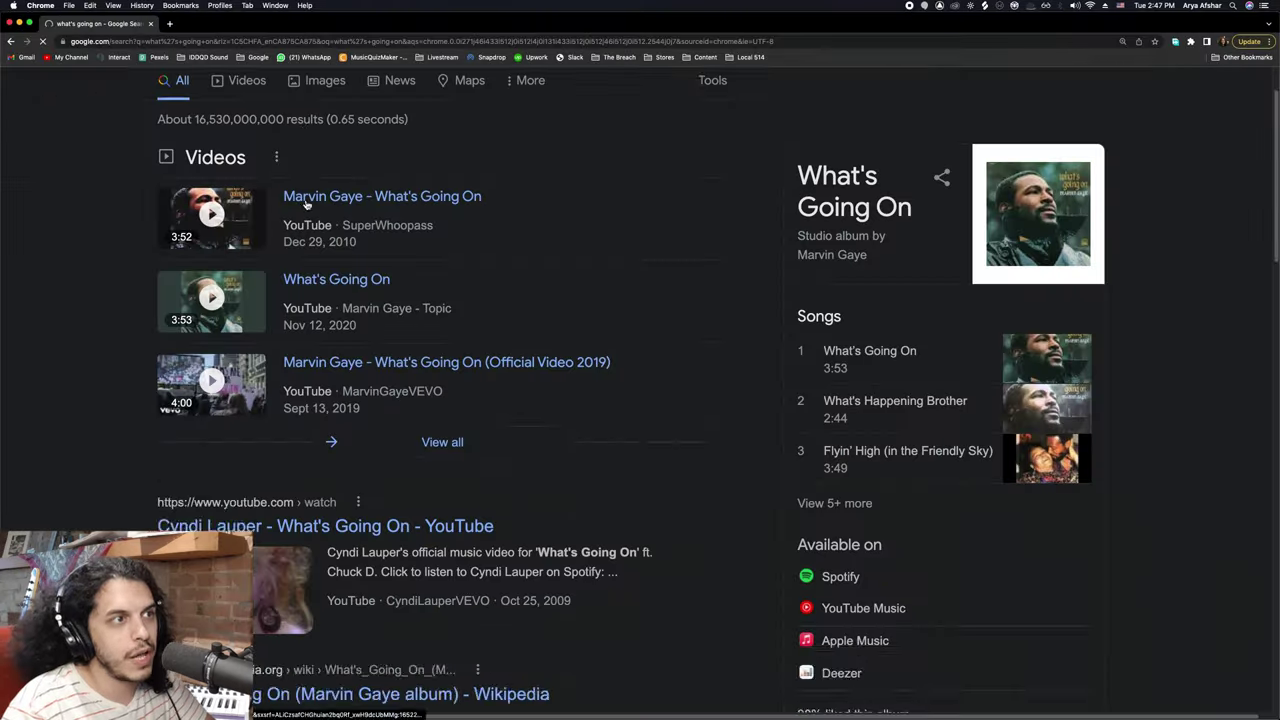
- Compare plain wheel scrolling in Chrome search results, a Logic Pro project, and REAPER's action list and Media Explorer
scroll(440, 400, "down", 10)
scroll(440, 400, "up", 2)
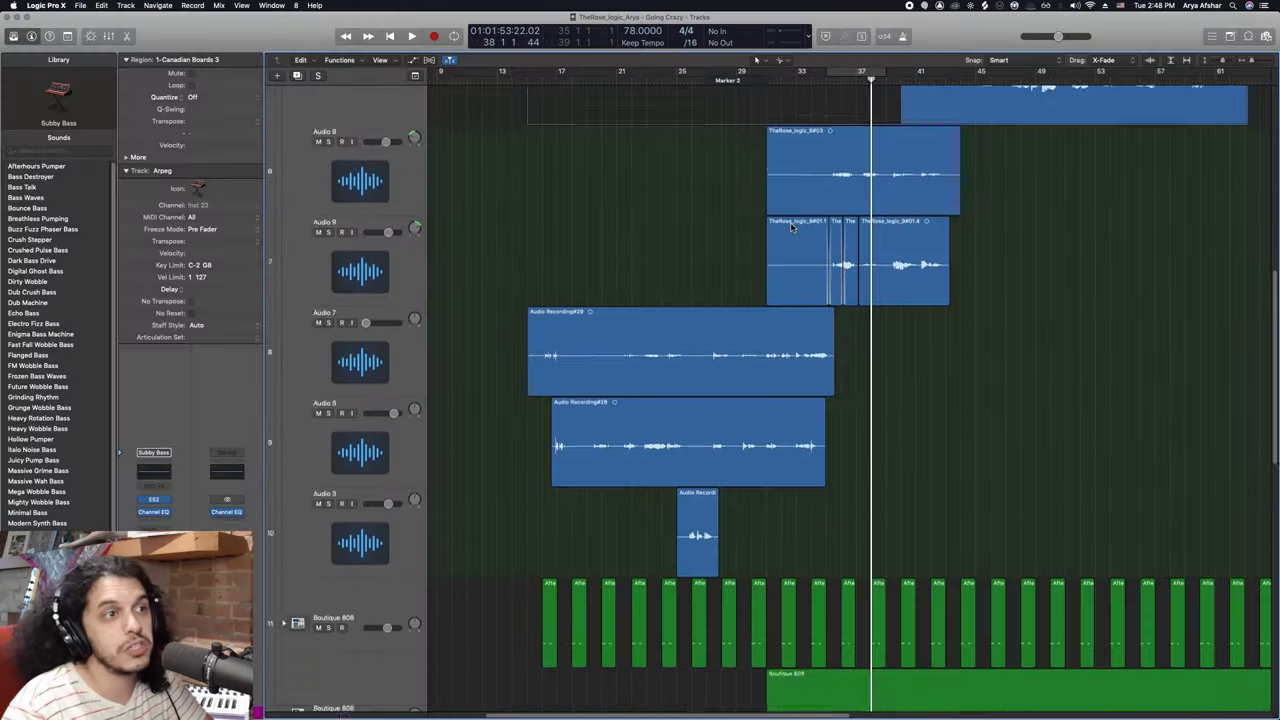
scroll(791, 227, "up", 10)
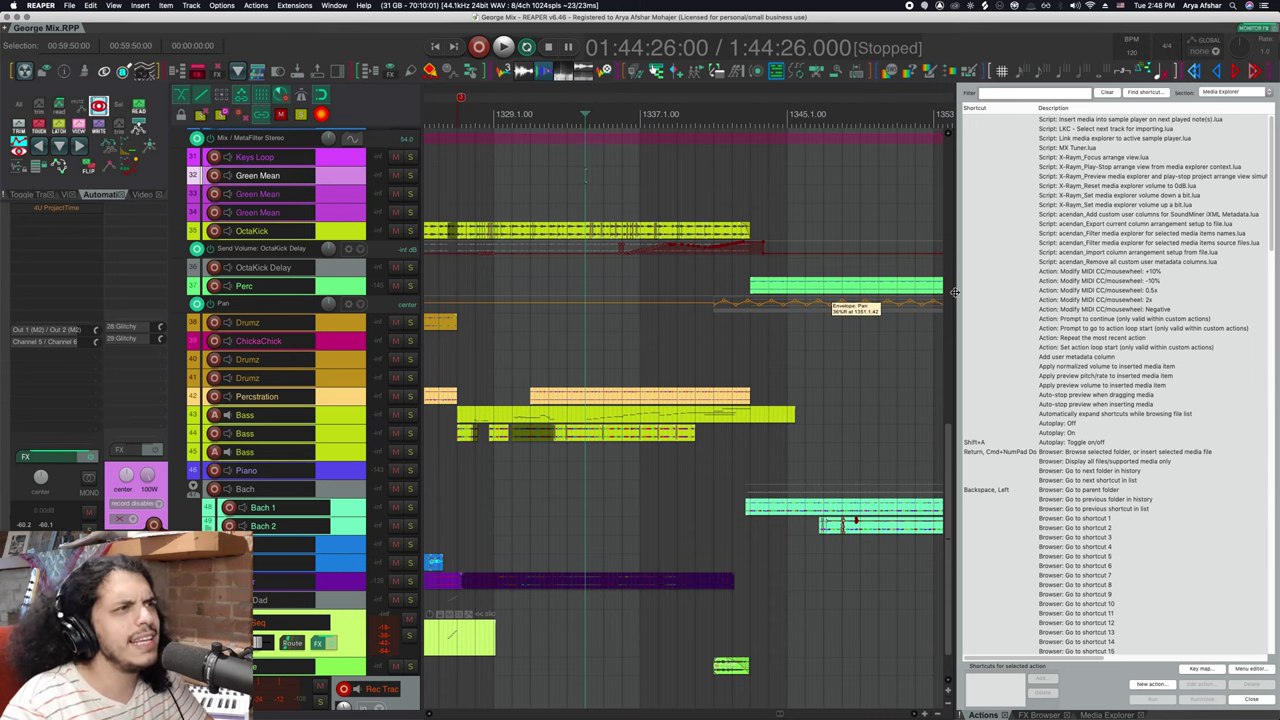
scroll(1151, 266, "down", 15)
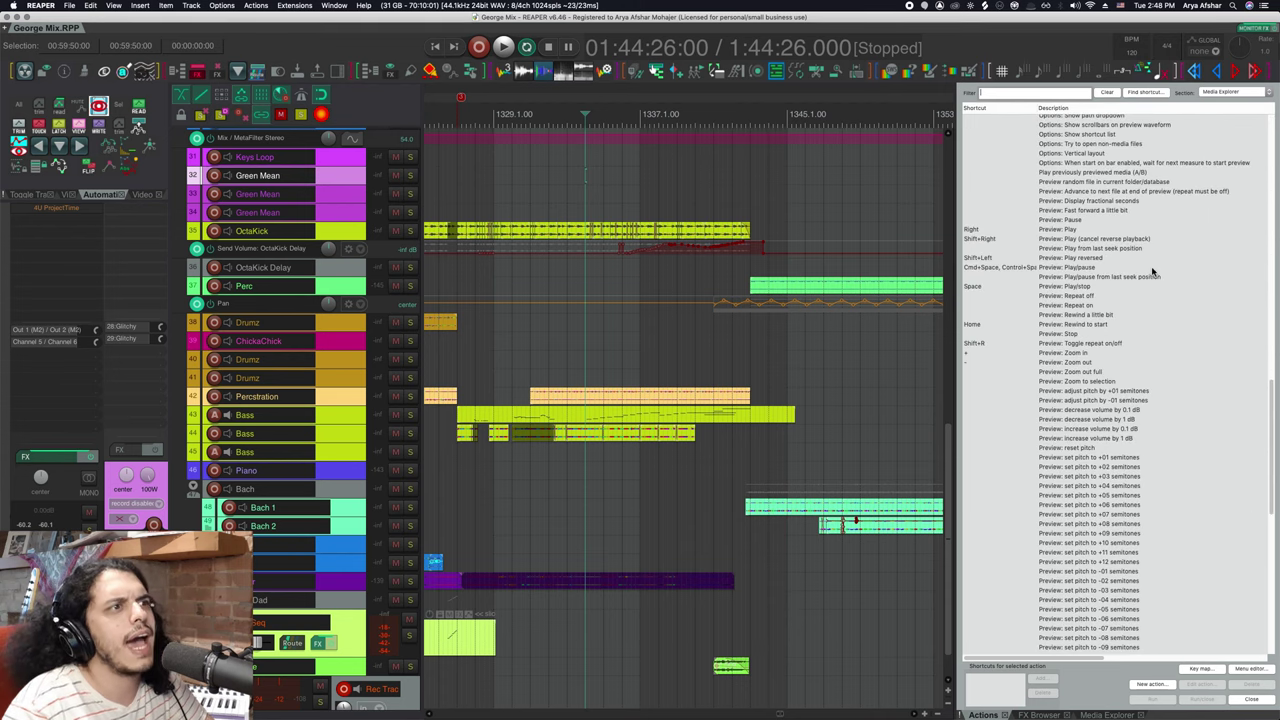
scroll(1151, 270, "down", 10)
key("super+alt+x")
scroll(1178, 264, "down", 15)
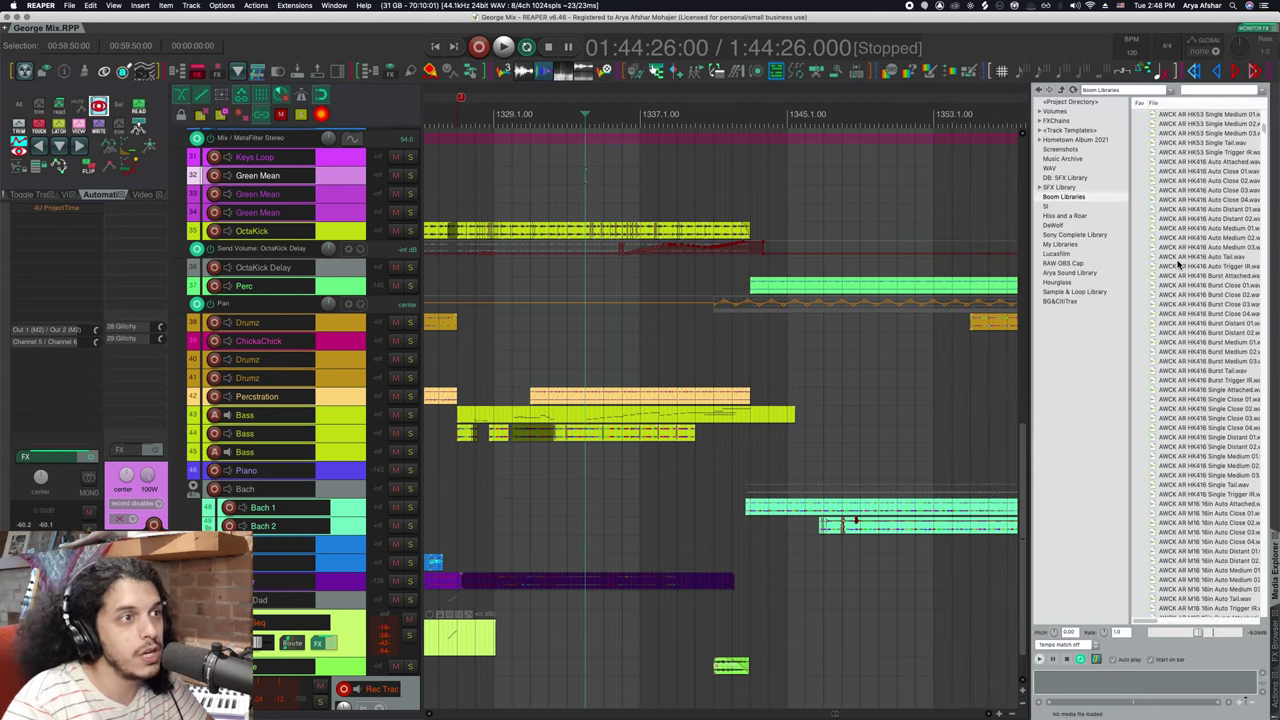
scroll(1180, 262, "down", 20)
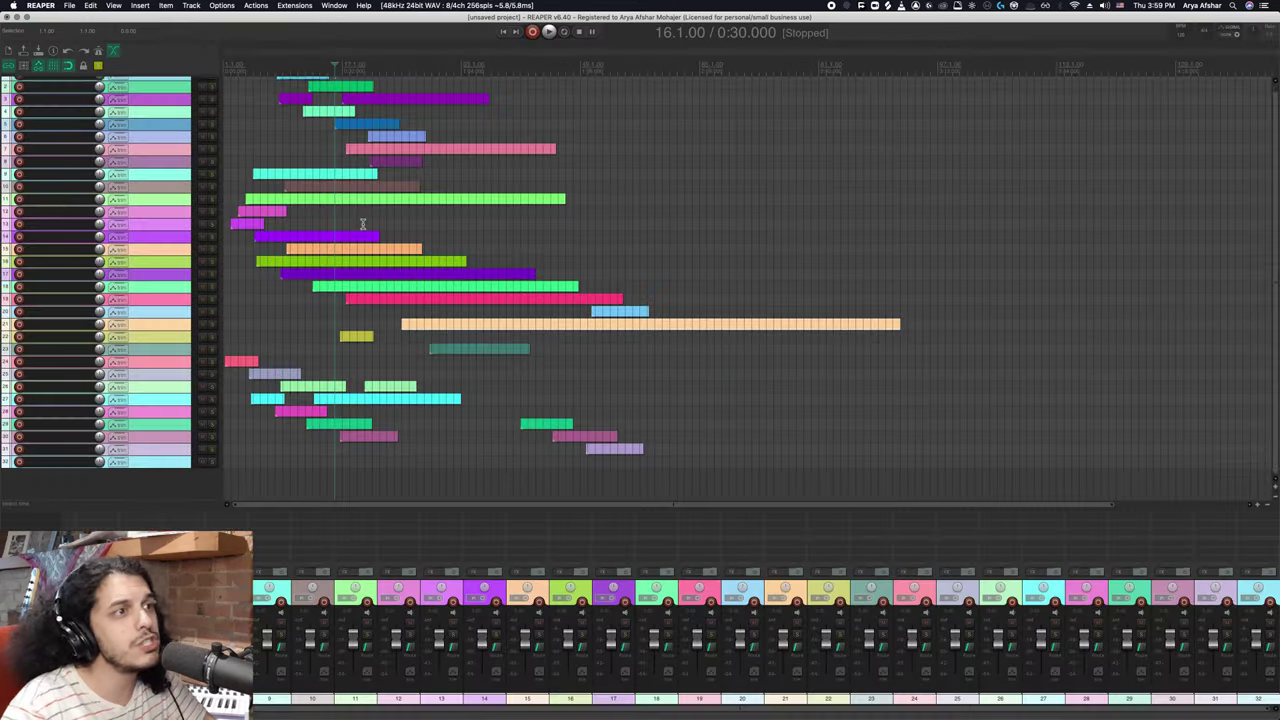
- Test the revised wheel assignments in the arrange view by zooming and scrolling both vertically and horizontally
scroll(366, 227, "up", 3)
scroll(366, 227, "up", 5)
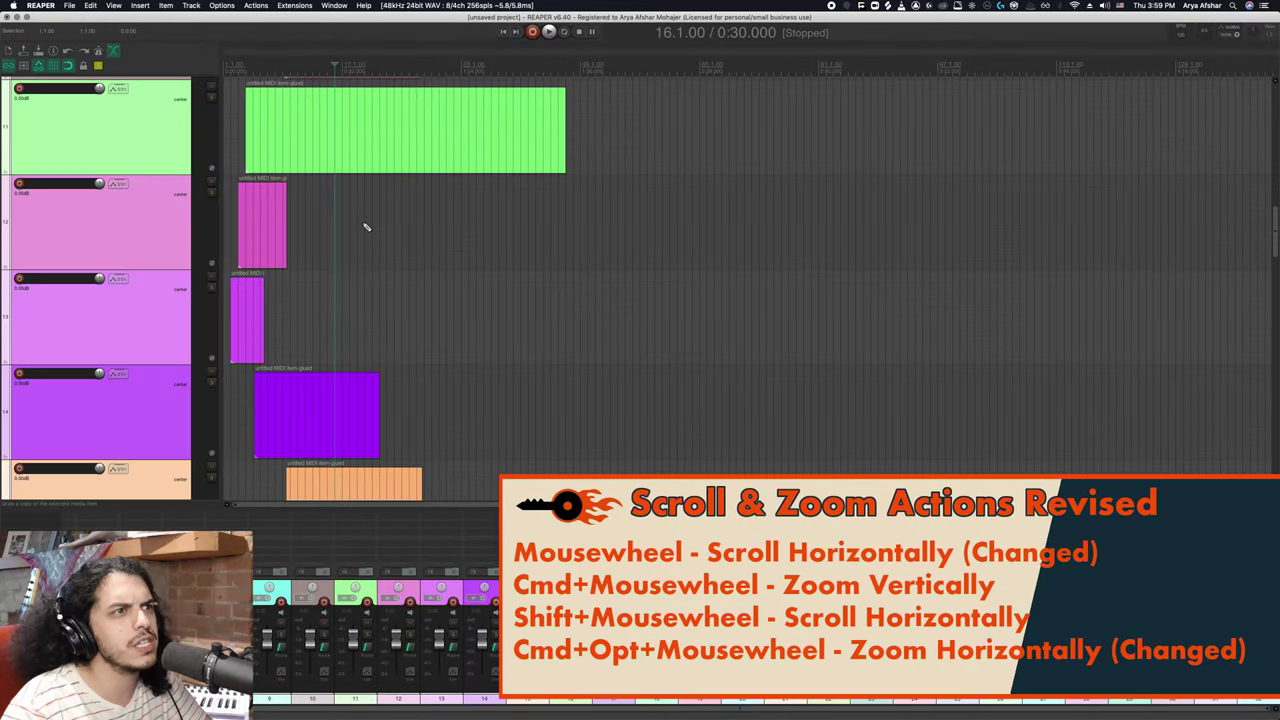
scroll(363, 224, "down", 6)
scroll(363, 224, "up", 12)
scroll(363, 223, "up", 2)
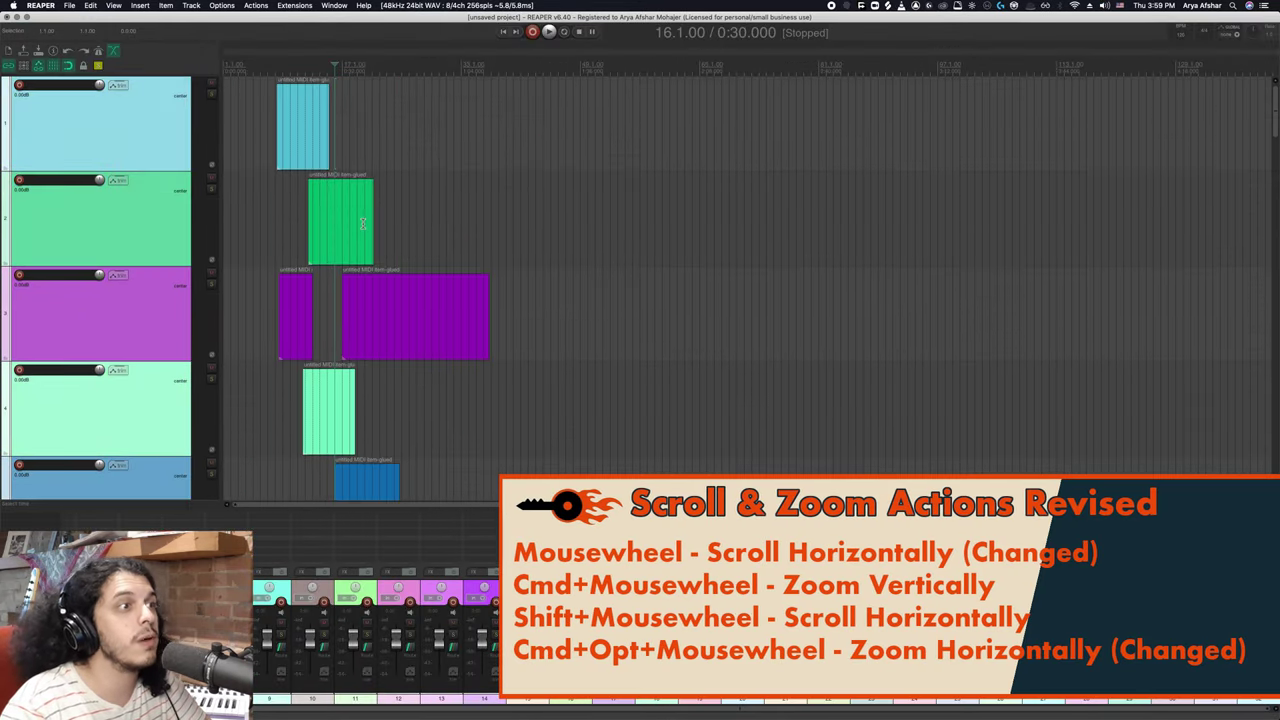
scroll(351, 224, "right", 15)
scroll(340, 227, "left", 15)
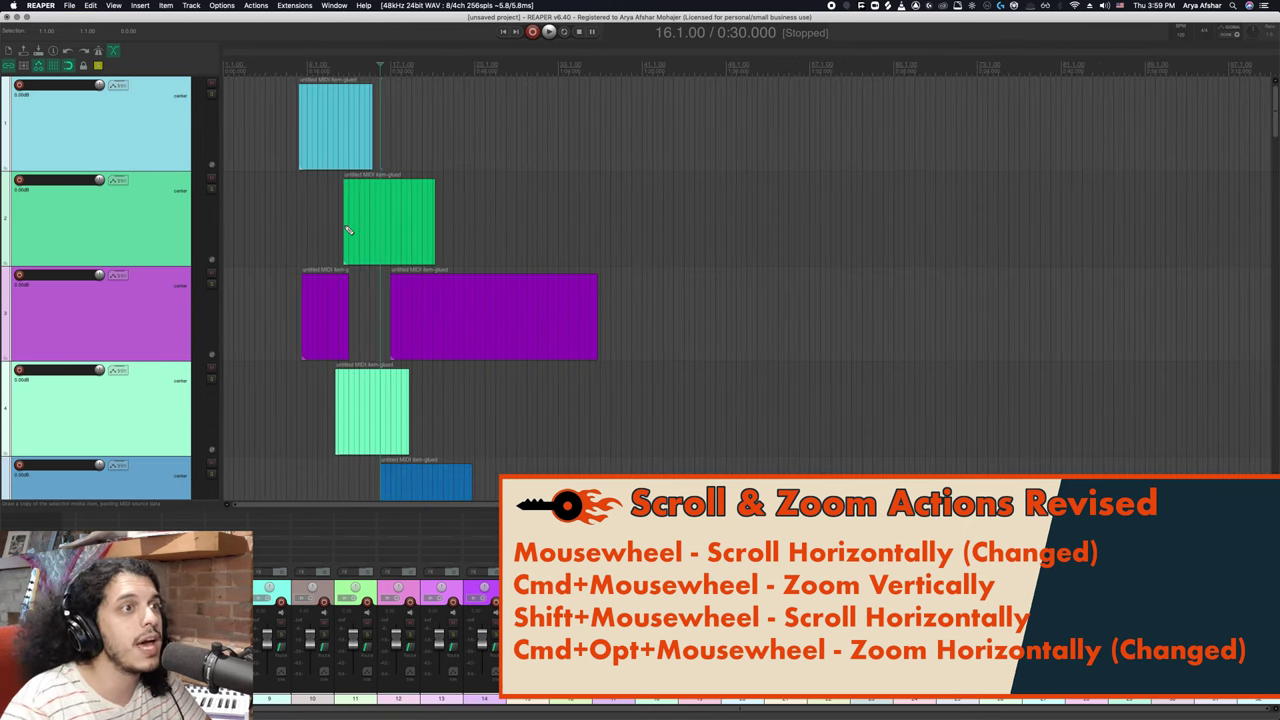
scroll(346, 227, "up", 6)
scroll(458, 239, "up", 3)
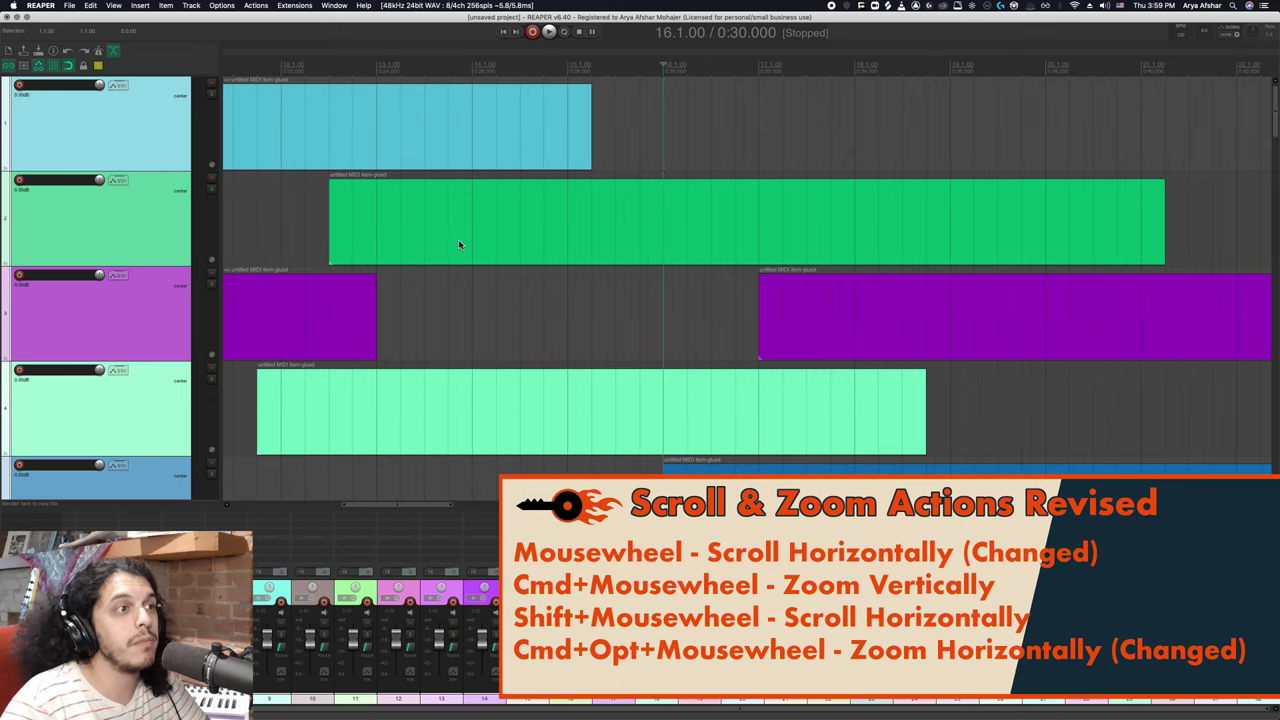
scroll(458, 239, "down", 5)
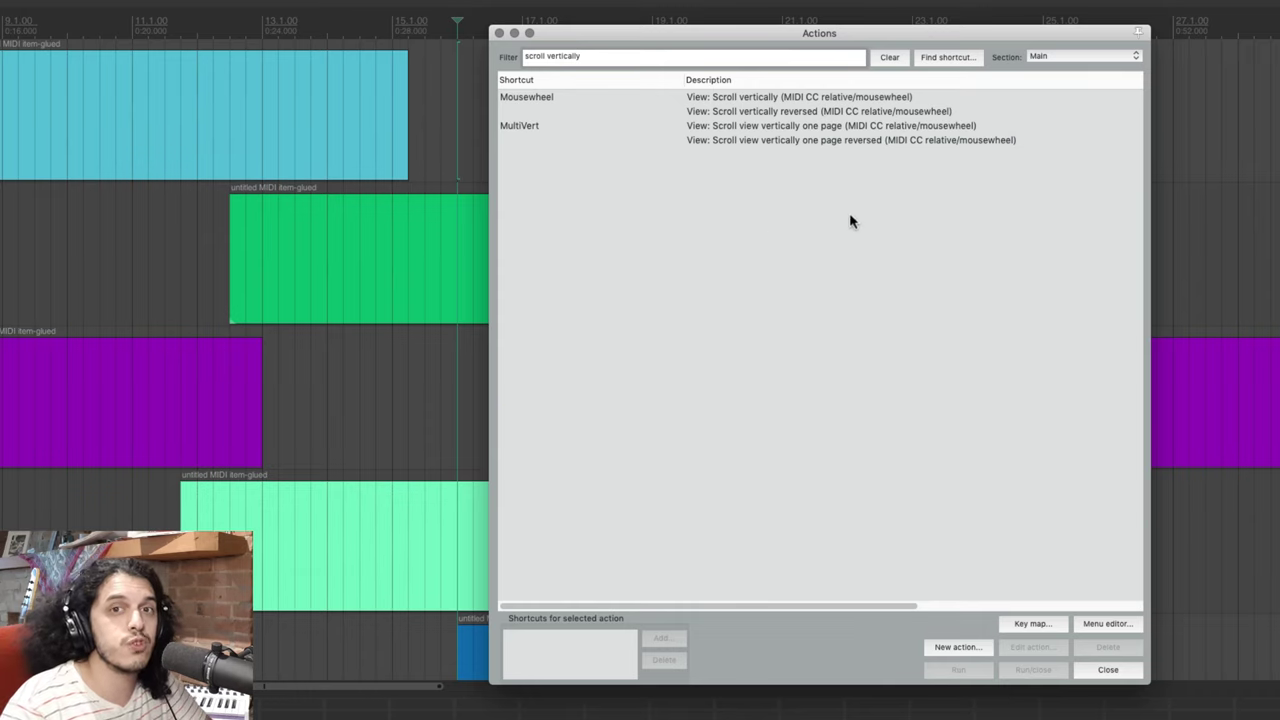
- Clear the action filter, switch the section to MIDI Editor, and find the action mapped to the plain mousewheel
left_click(889, 57)
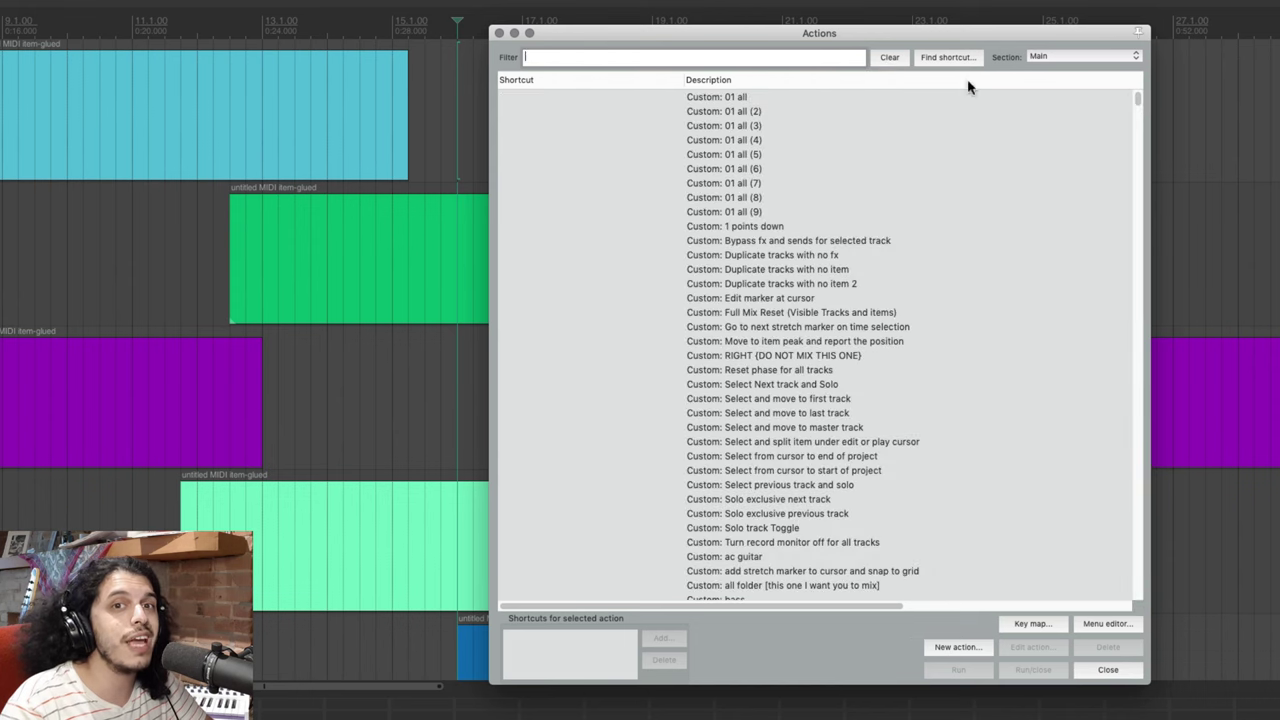
left_click(1059, 58)
left_click(1060, 78)
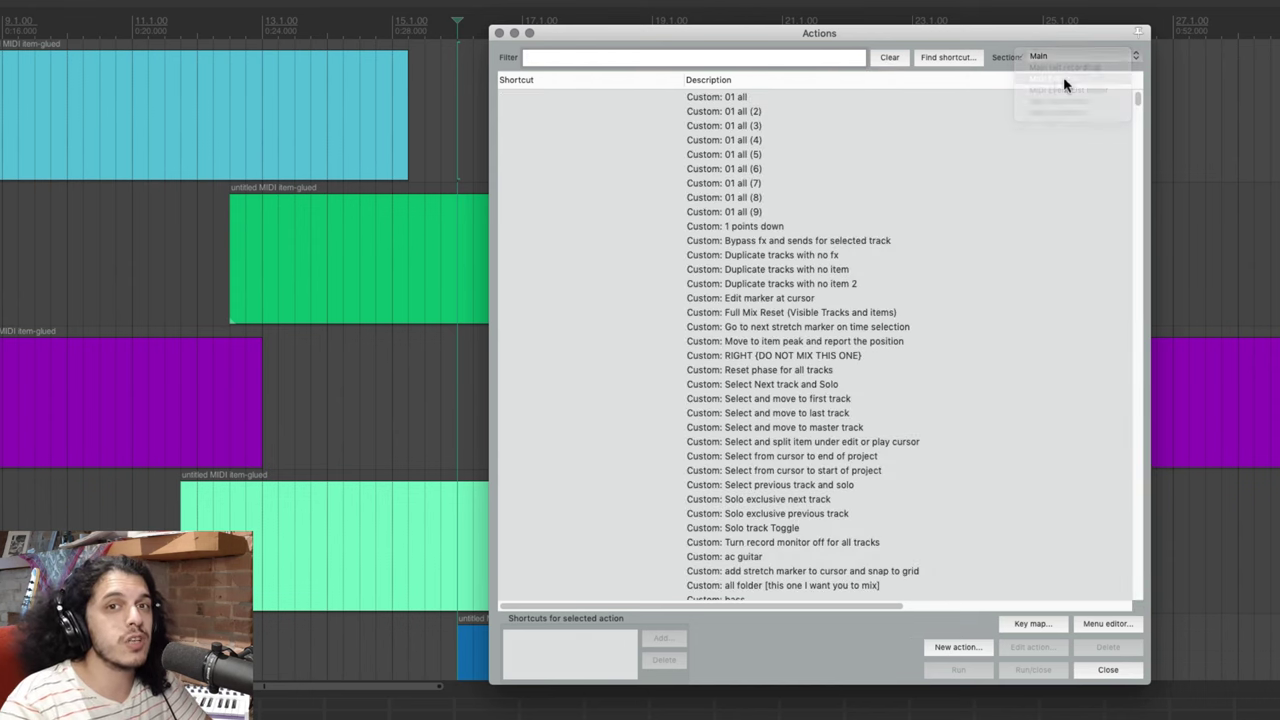
left_click(943, 58)
scroll(379, 432, "down", 1)
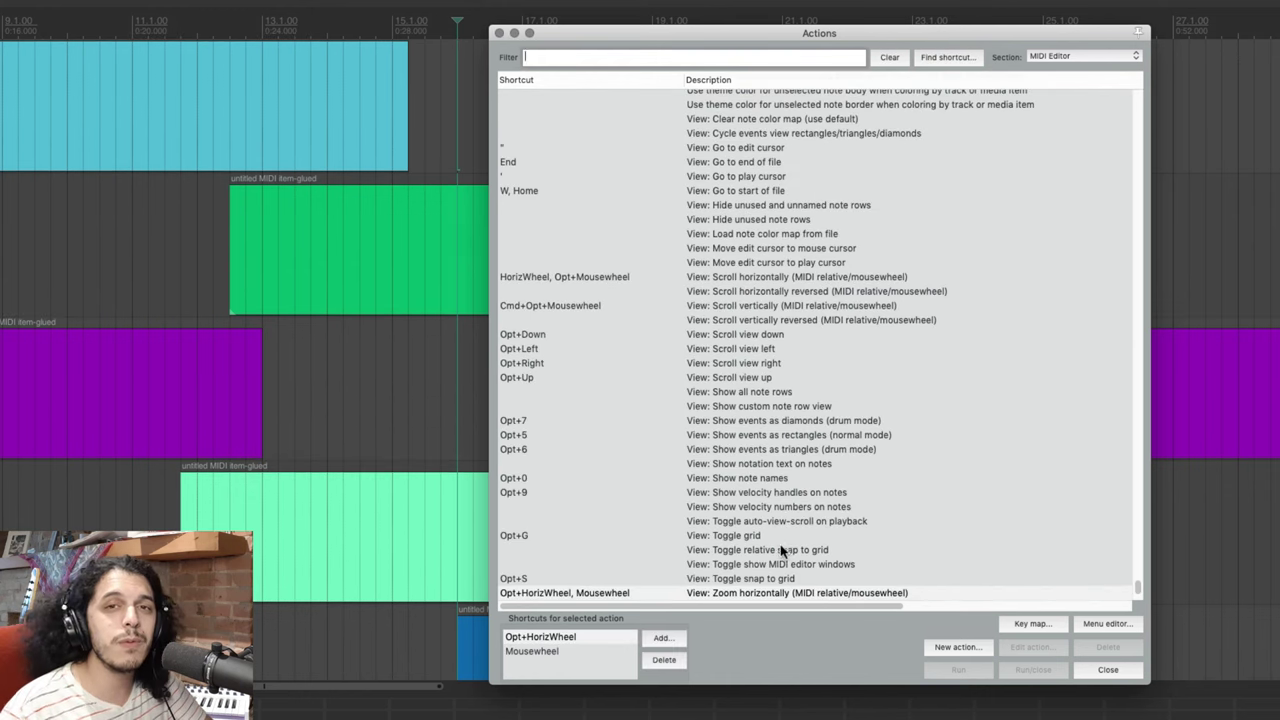
- Replace both shortcuts on View: Zoom horizontally (MIDI relative/mousewheel) with Cmd+Opt+Mousewheel in the MIDI Editor section, overriding the existing mapping
double_click(661, 660)
left_click(665, 640)
scroll(320, 408, "down", 1)
left_click(387, 524)
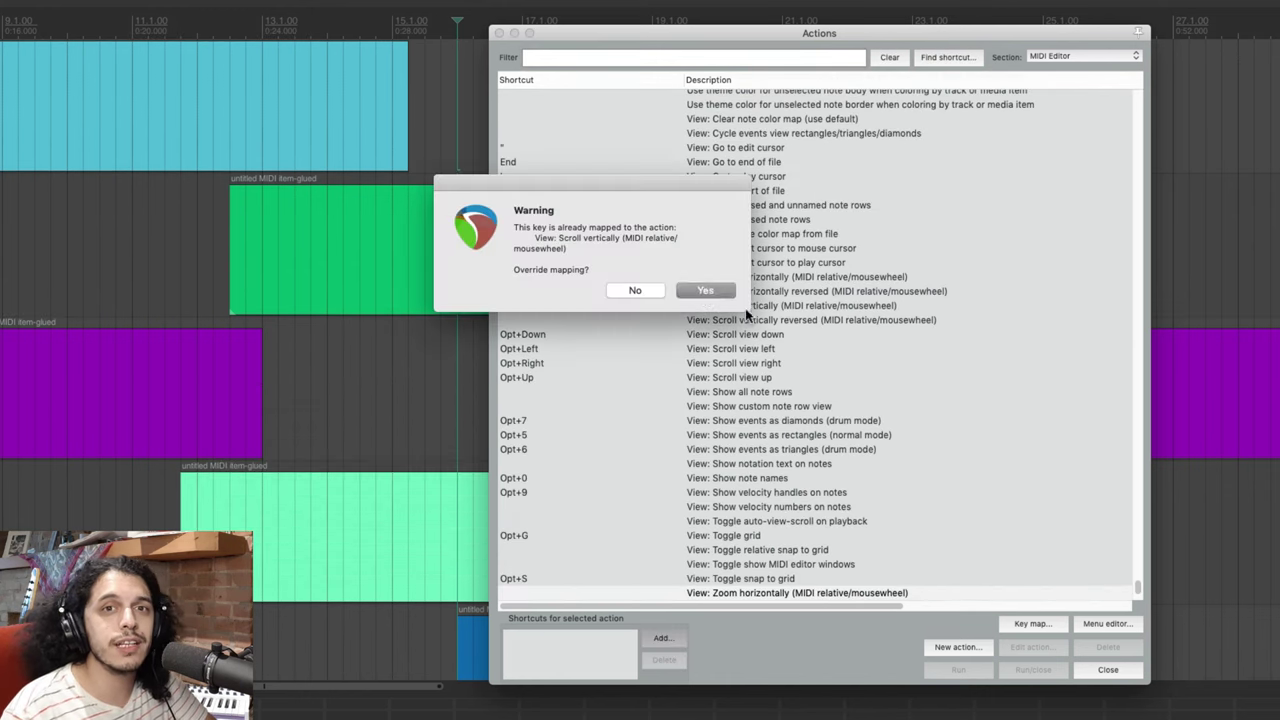
left_click(703, 292)
- Filter the MIDI Editor actions by "scroll vert", assign Mousewheel to View: Scroll vertically (MIDI relative/mousewheel), and close the Actions window
type("scroll verto")
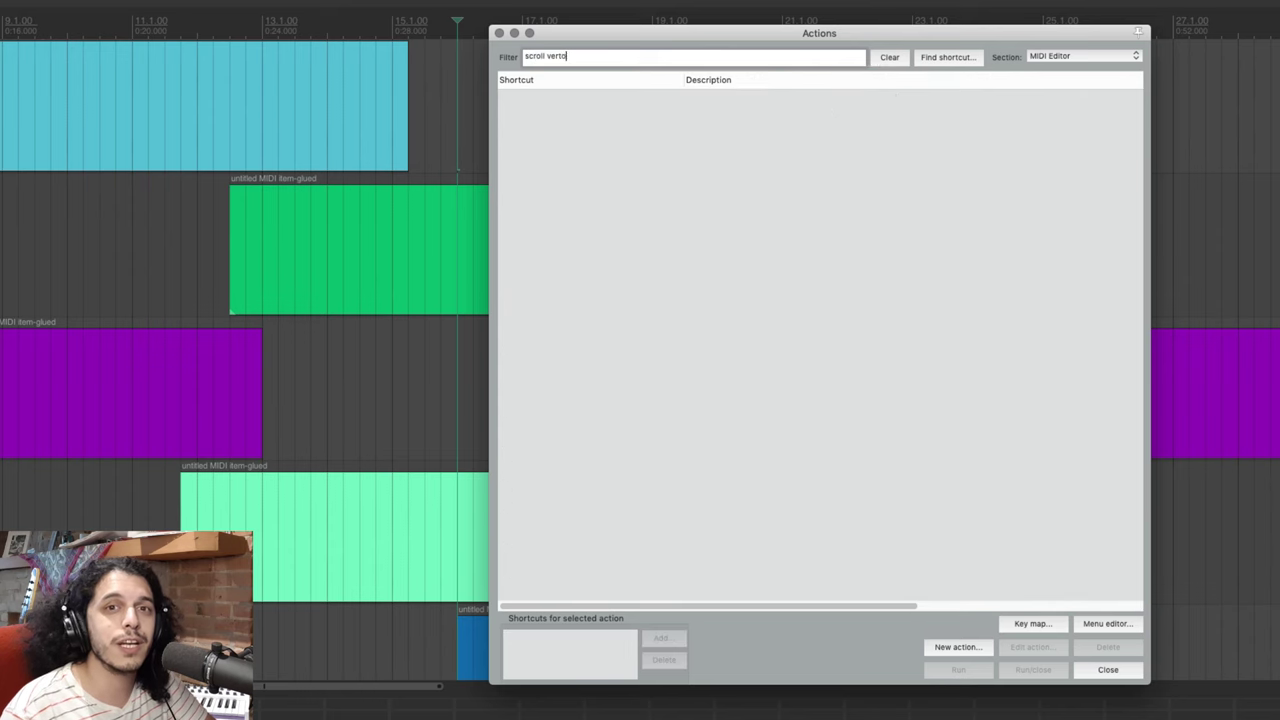
left_click(775, 97)
left_click(660, 637)
scroll(394, 517, "down", 1)
left_click(395, 525)
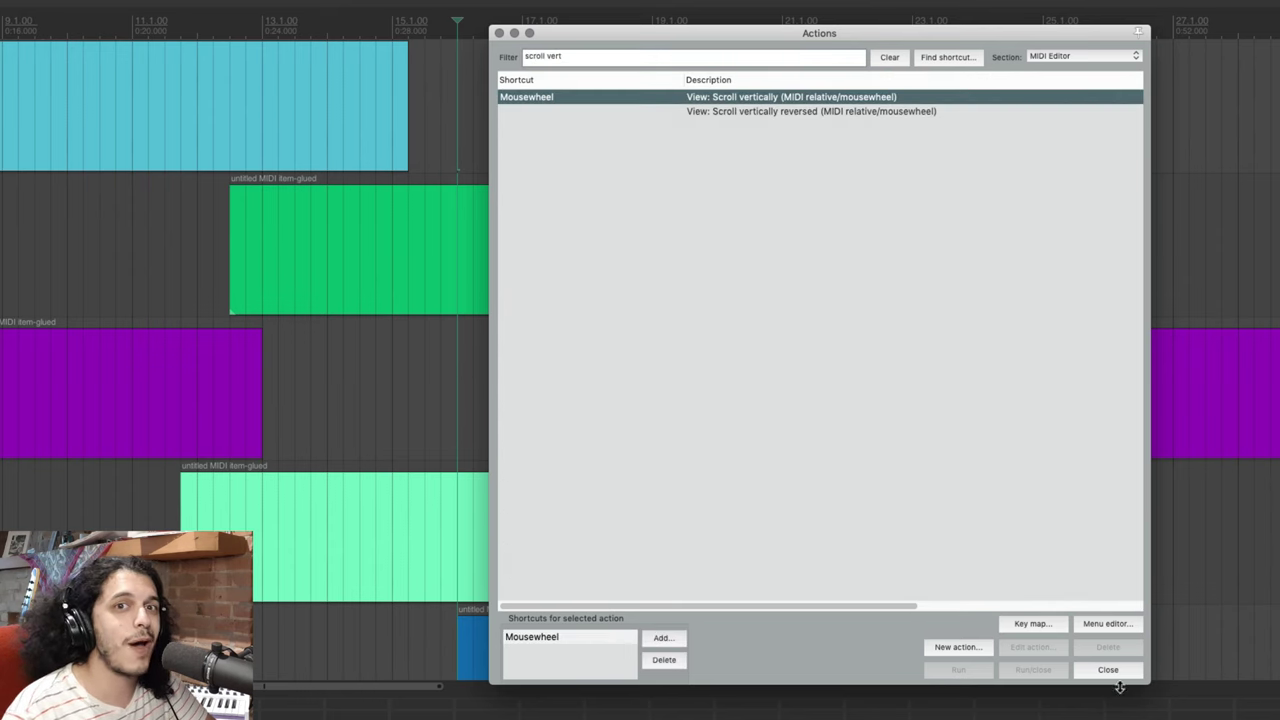
key("Escape")
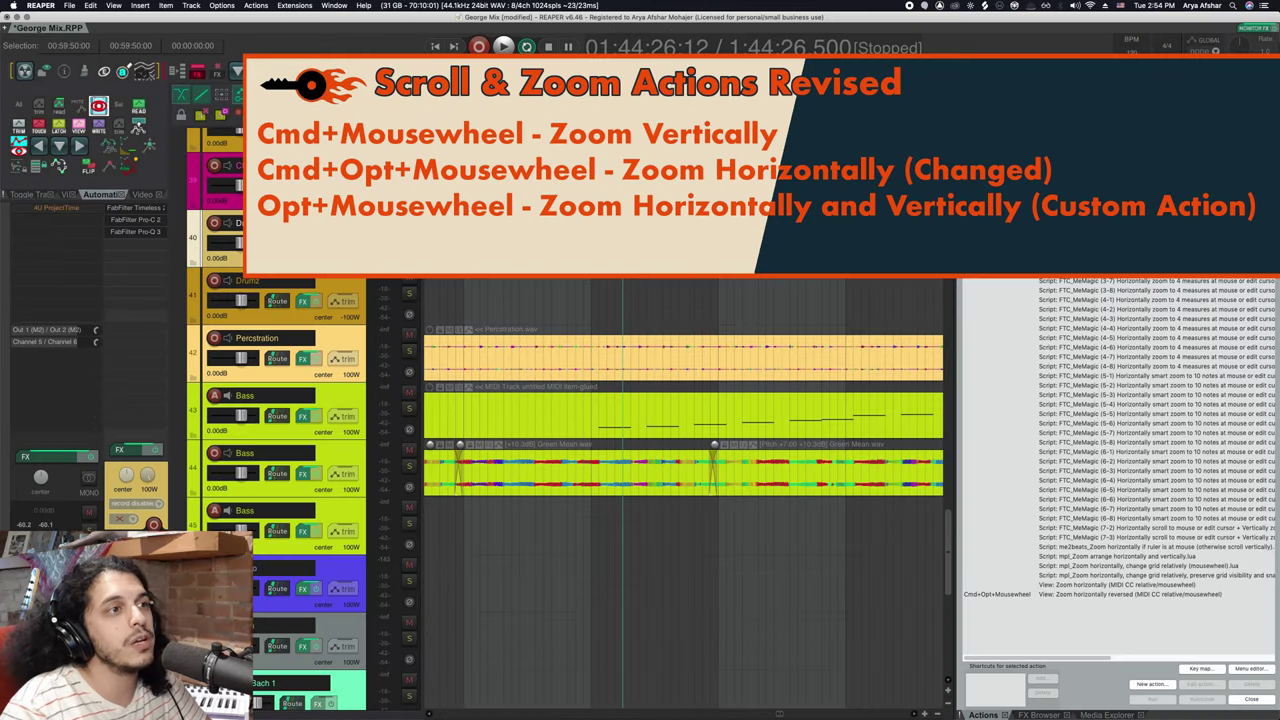
- Assign Opt+Mousewheel to Custom: Zoom vertically and Horizontally, and test it by zooming the arrange view in and out
left_click(1043, 678)
scroll(1034, 627, "down", 1)
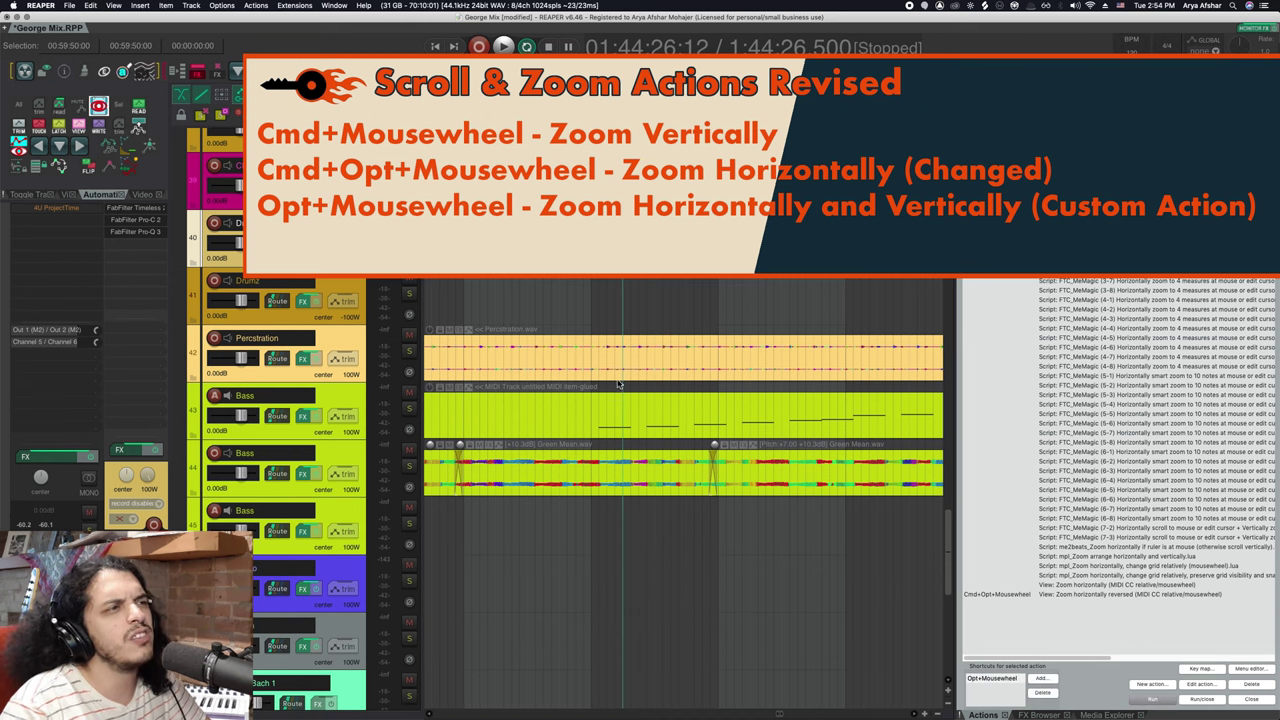
scroll(618, 384, "down", 3)
scroll(612, 409, "up", 3)
scroll(612, 409, "down", 3)
scroll(613, 416, "up", 4)
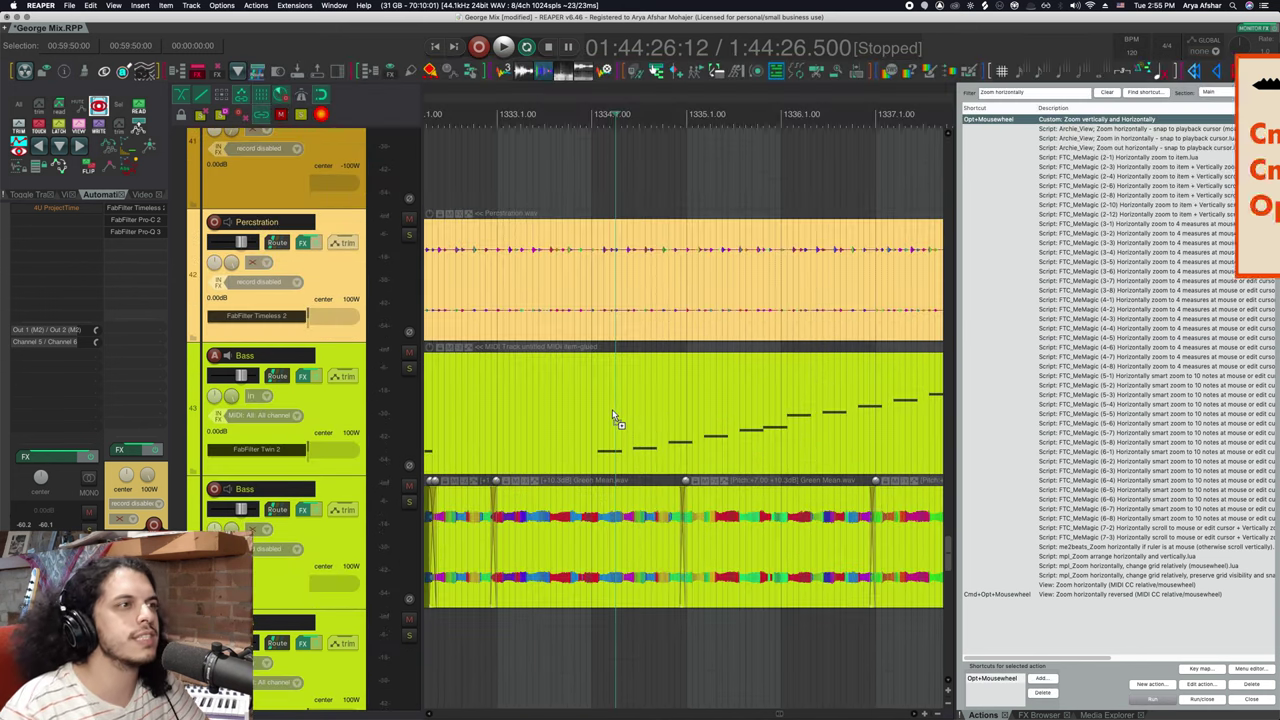
scroll(612, 409, "down", 5)
scroll(612, 409, "up", 2)
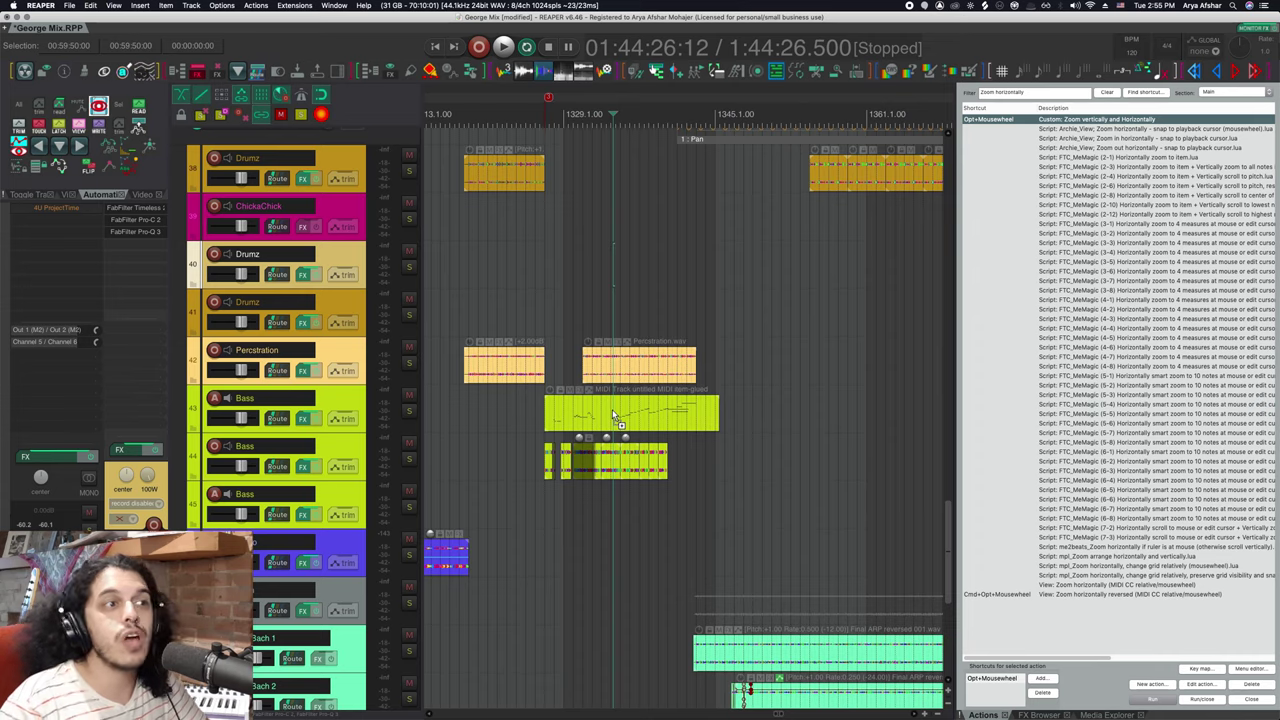
scroll(612, 409, "up", 4)
scroll(612, 409, "down", 3)
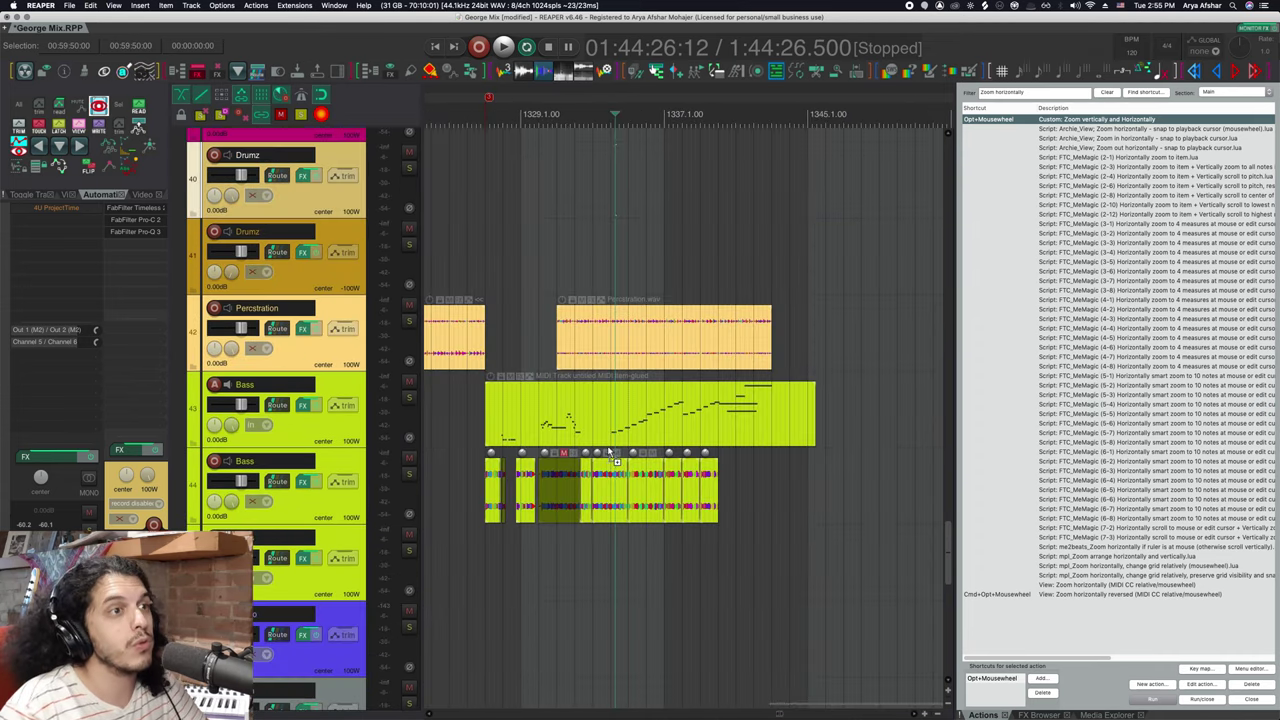
scroll(606, 492, "up", 5)
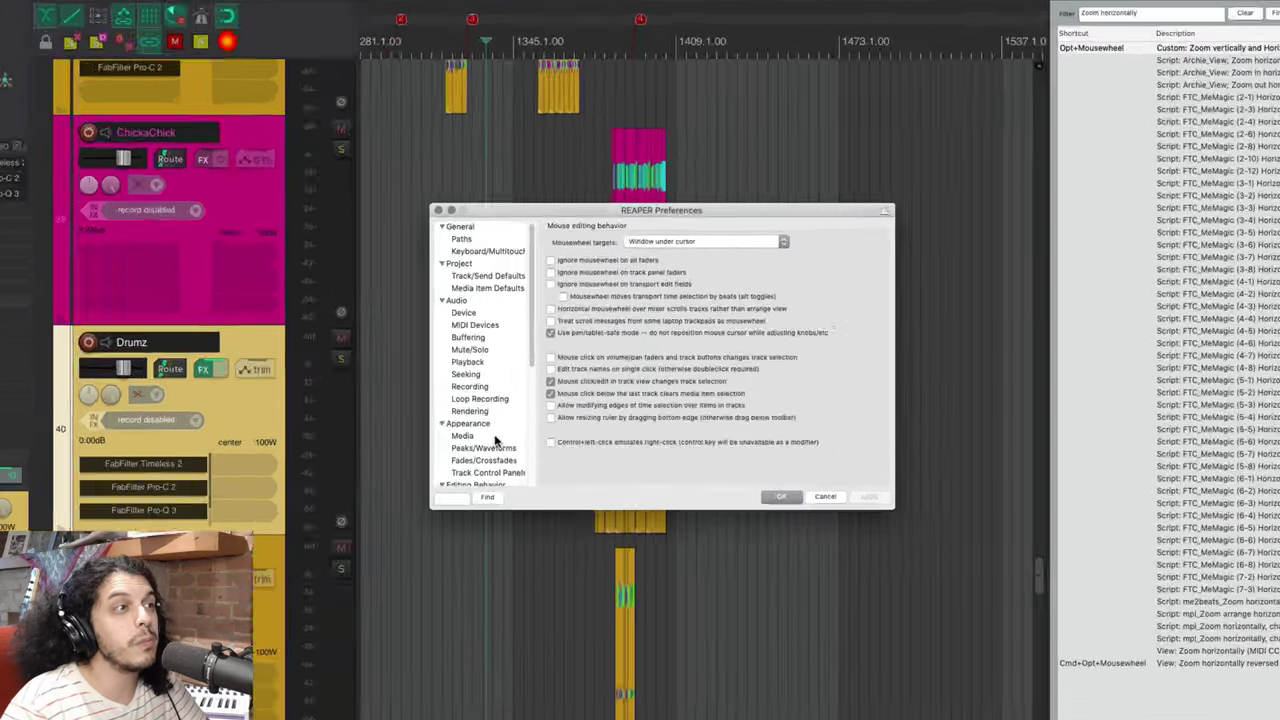
- Look at the Mouse settings under Editing Behavior in REAPER Preferences
scroll(518, 424, "down", 3)
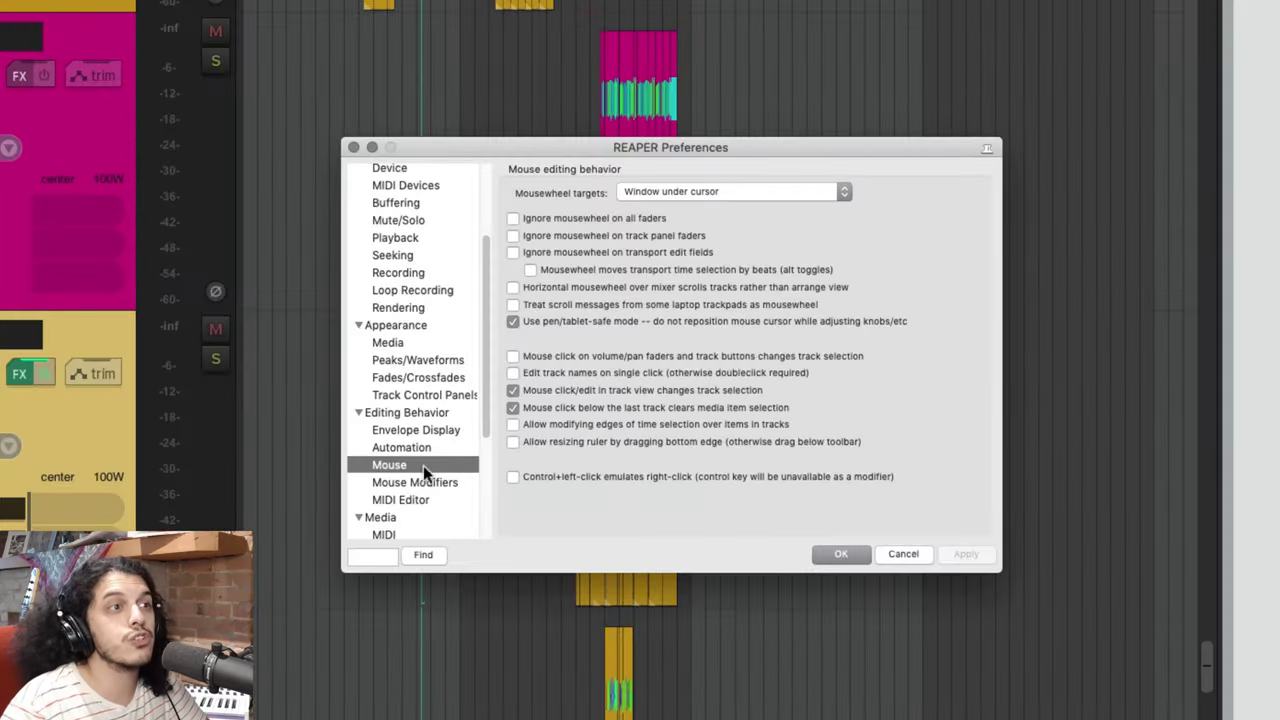
left_click(420, 412)
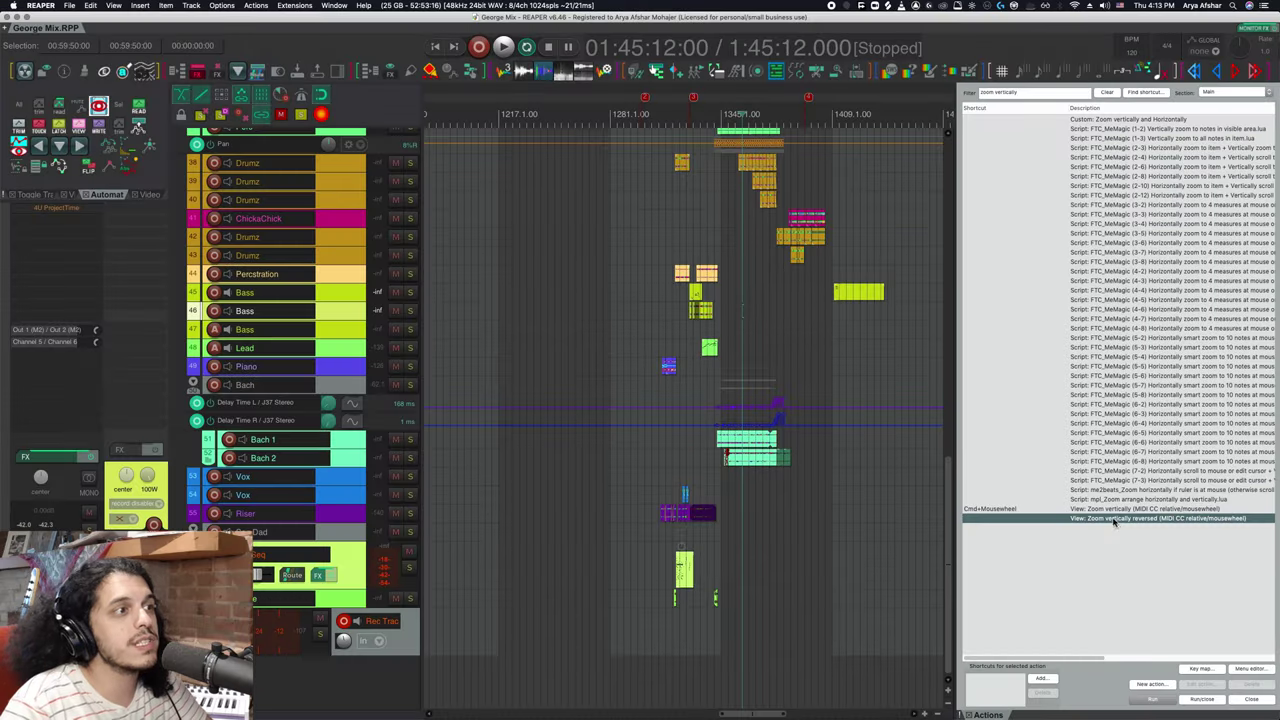
- Select the View: Zoom vertically (MIDI CC relative/mousewheel) action and test vertical zooming in the arrange view
left_click(1106, 510)
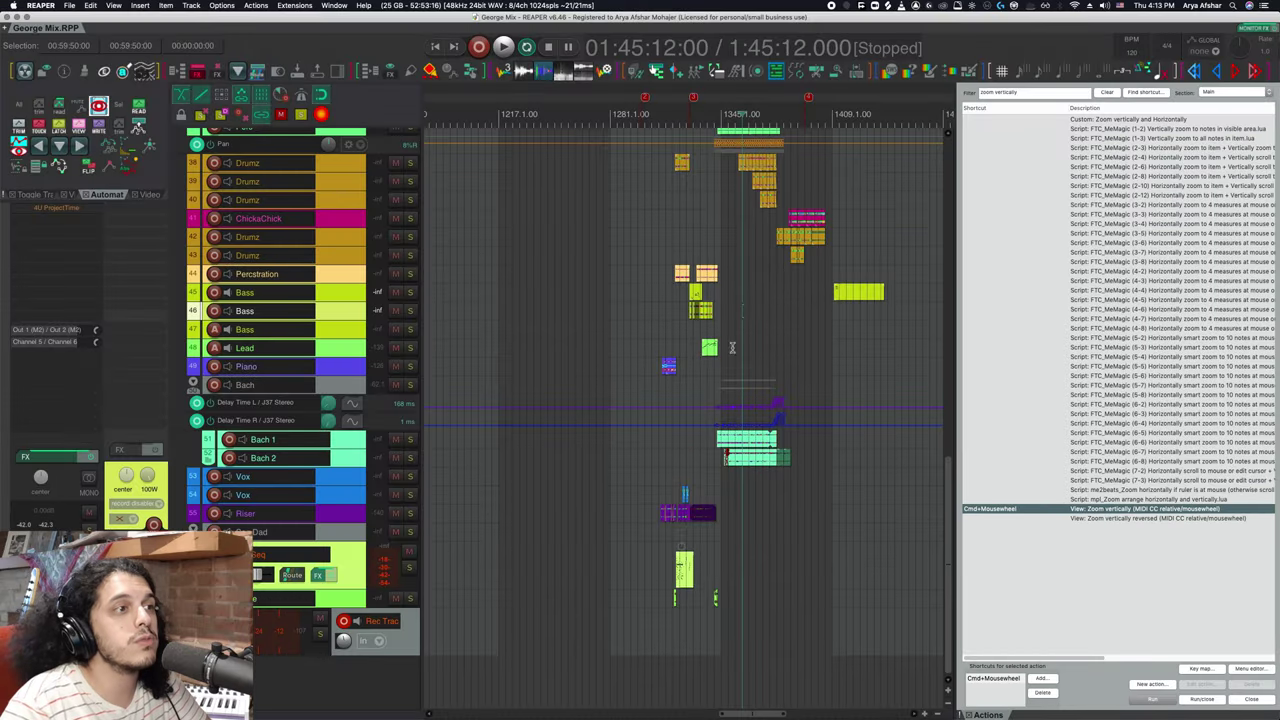
scroll(735, 349, "up", 3)
scroll(735, 349, "down", 5)
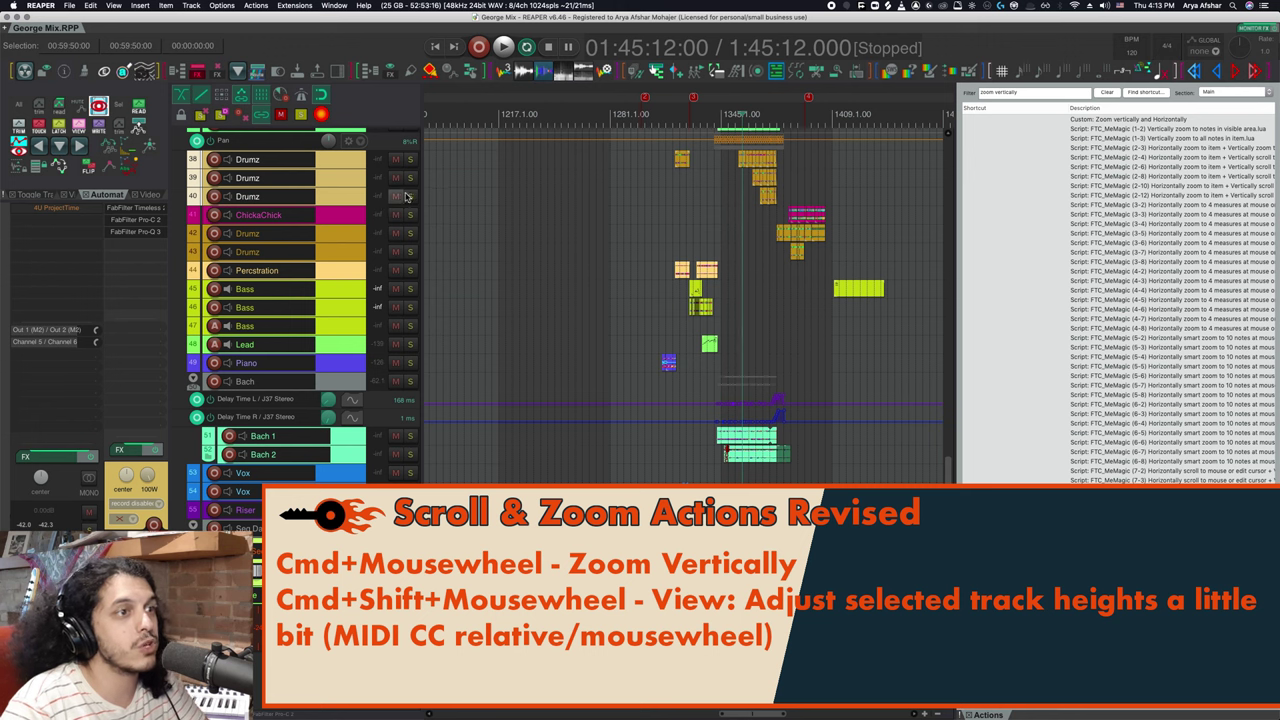
- Enlarge the three selected Drumz tracks (38–40) with Cmd+Shift+Mousewheel, and look up the action assigned to that wheel shortcut
scroll(390, 205, "up", 3)
scroll(356, 212, "up", 4)
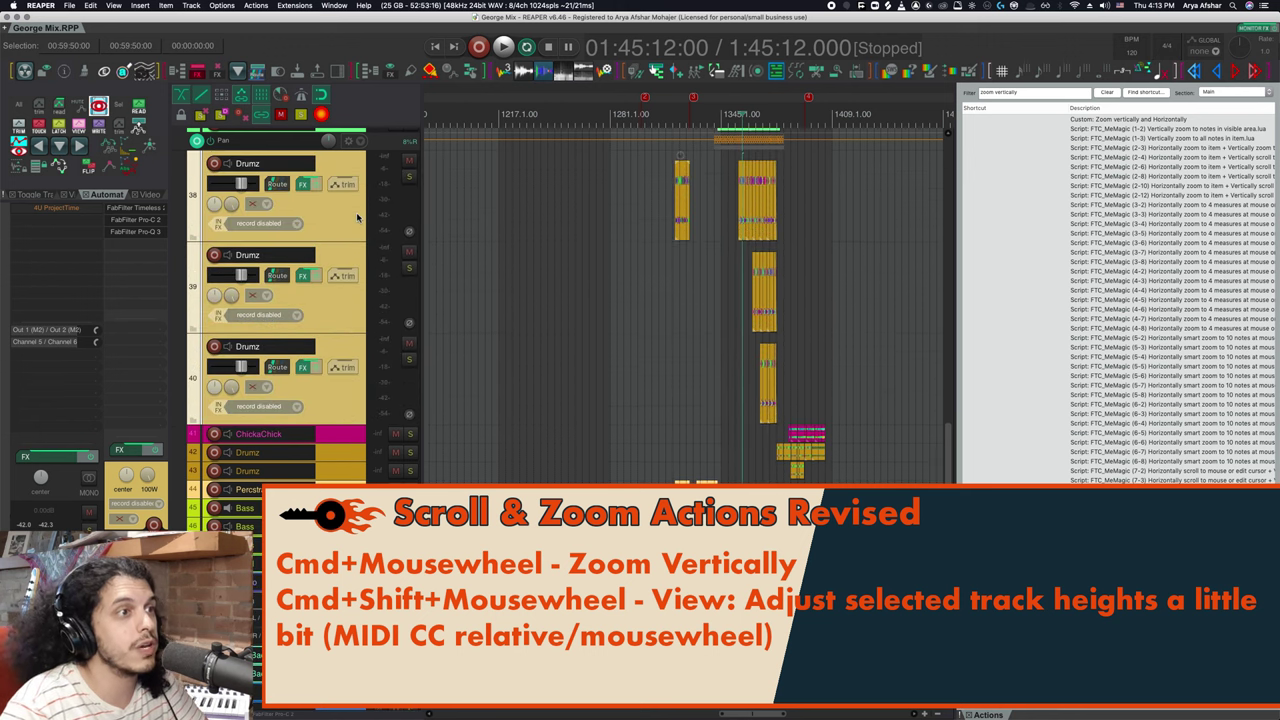
left_click(1132, 92)
scroll(1122, 90, "right", 1)
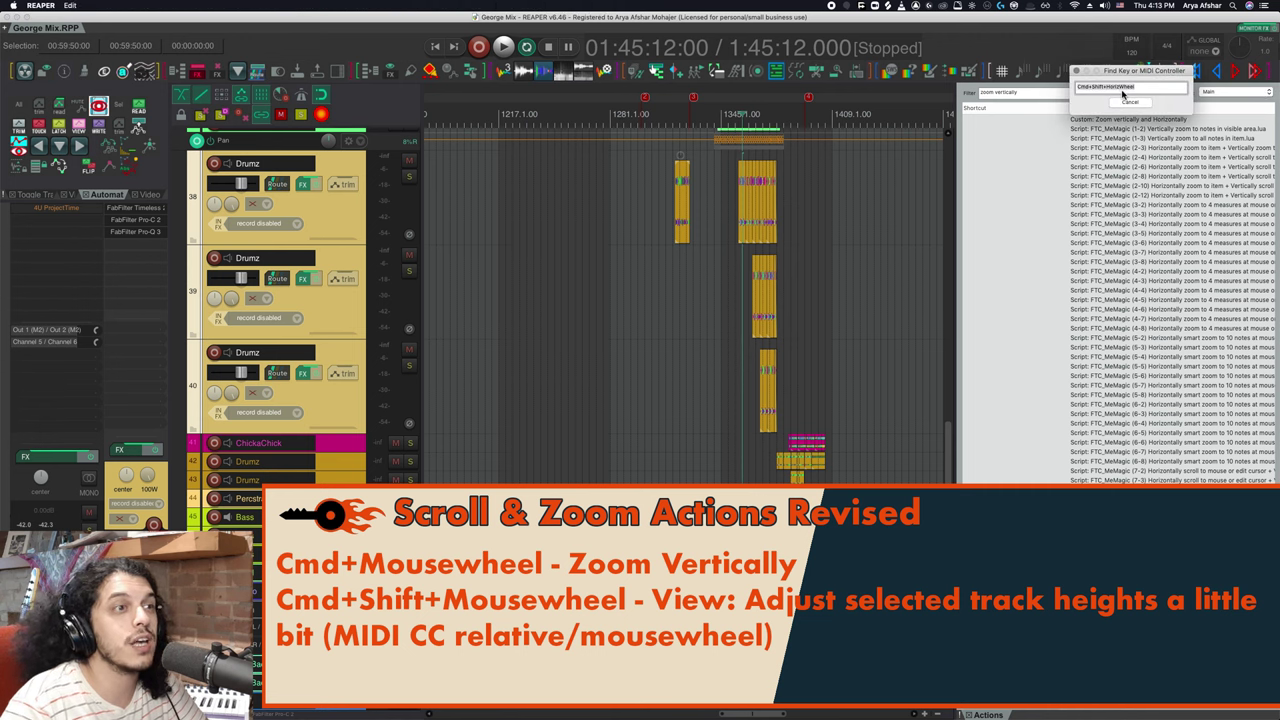
scroll(1172, 481, "down", 4)
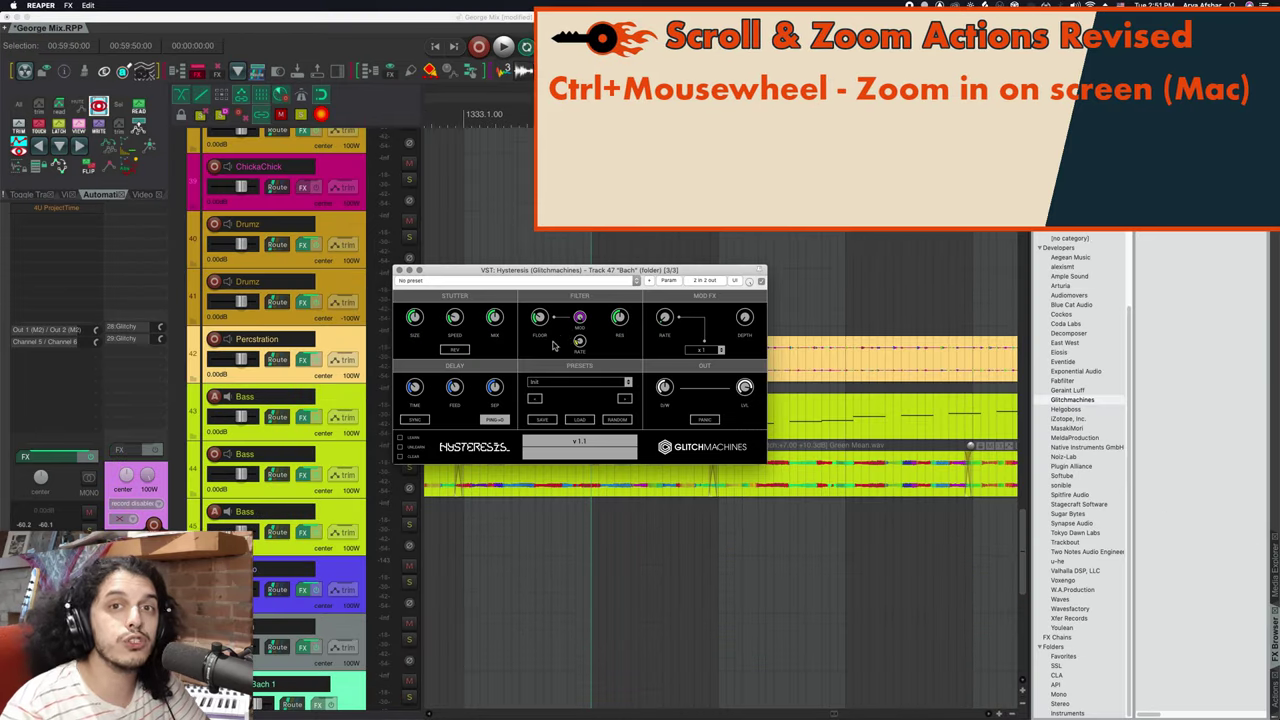
- Magnify the screen around the Hysteresis plugin, set its Stutter Size knob to 52.30 %, and restore the normal screen view
scroll(546, 344, "up", 3)
scroll(548, 343, "up", 5)
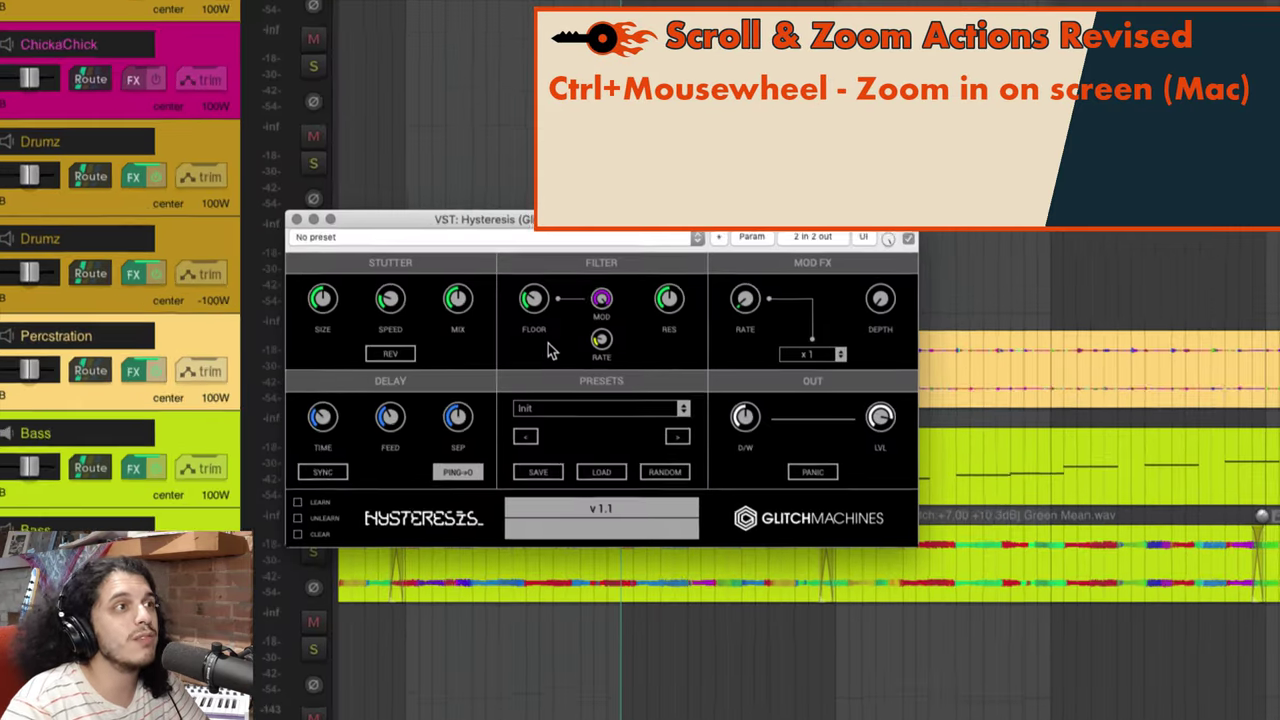
scroll(548, 342, "down", 3)
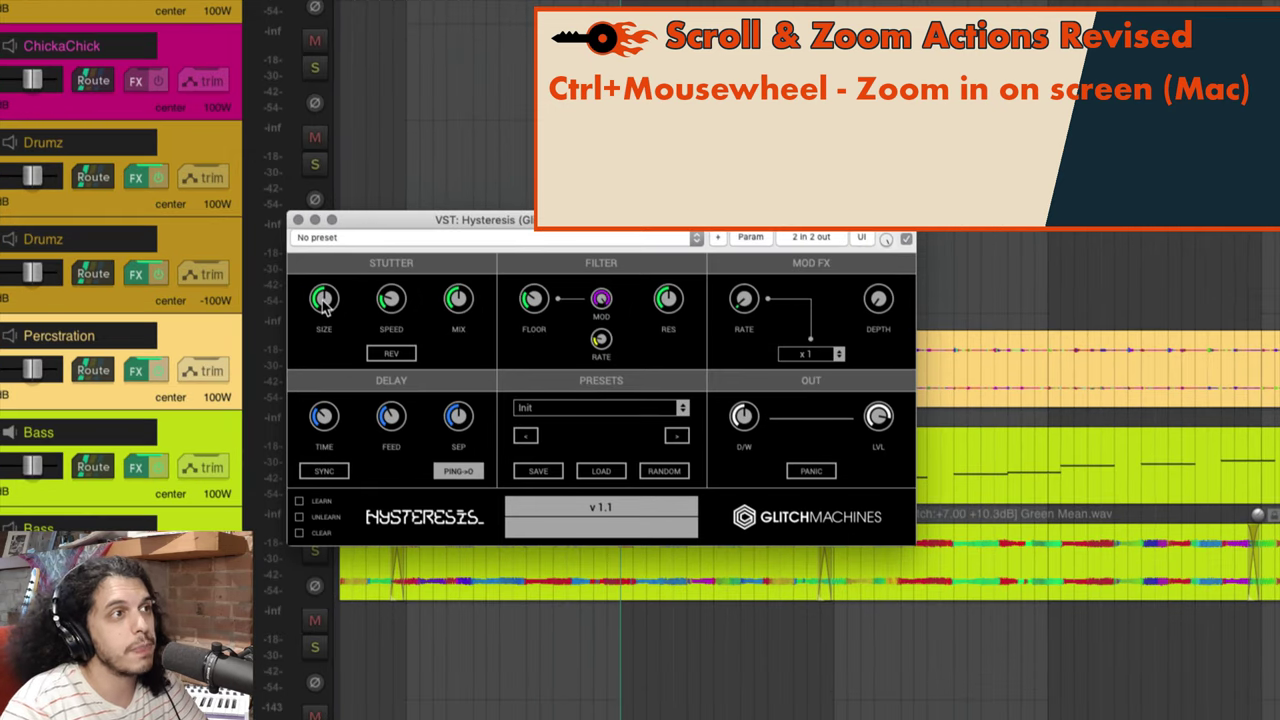
left_click_drag(322, 302, 334, 300)
scroll(469, 356, "down", 4)
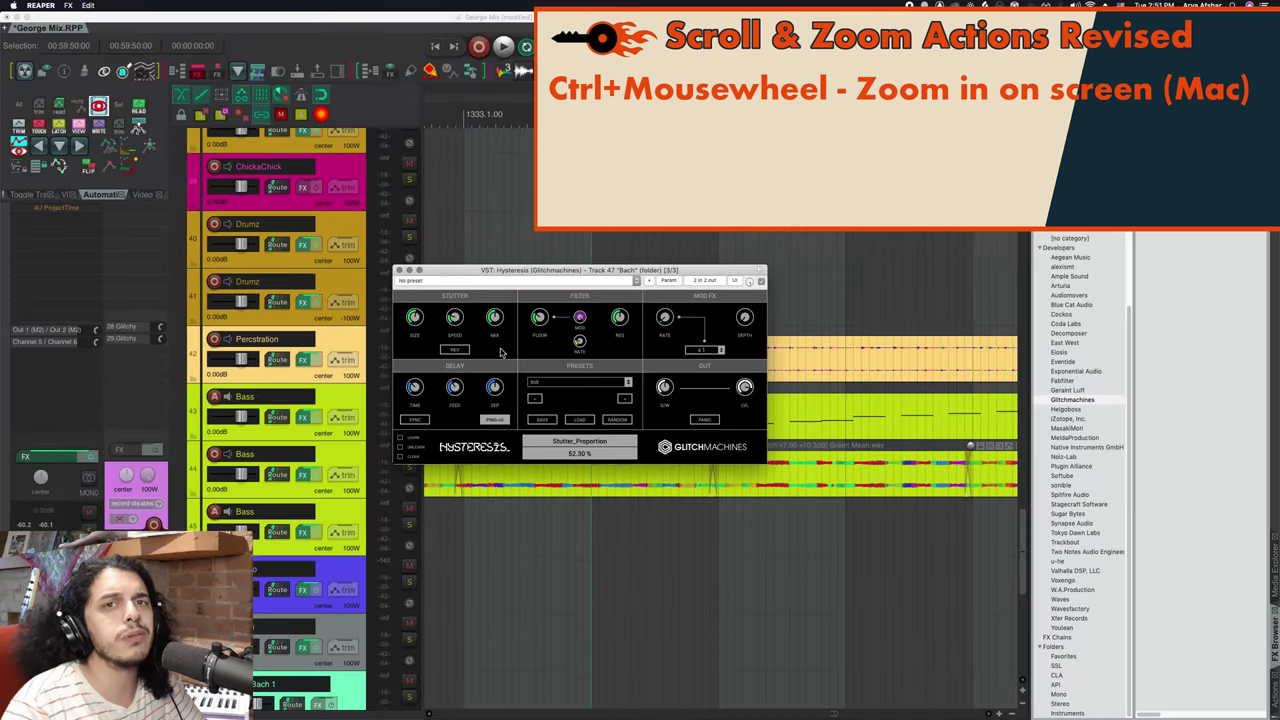
- Test Ctrl+Mousewheel screen magnification over the Hysteresis plugin and the neighbouring track panels
scroll(500, 352, "up", 3)
scroll(492, 350, "down", 3)
scroll(219, 478, "up", 3)
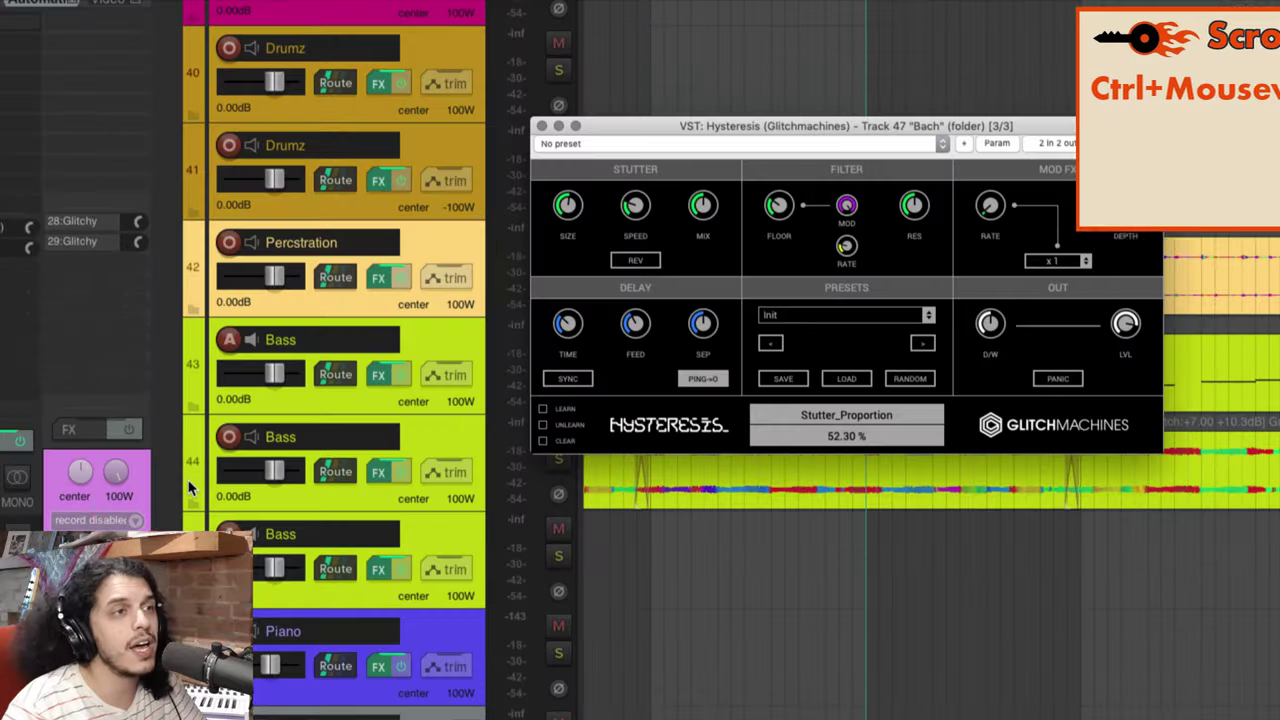
scroll(192, 487, "down", 3)
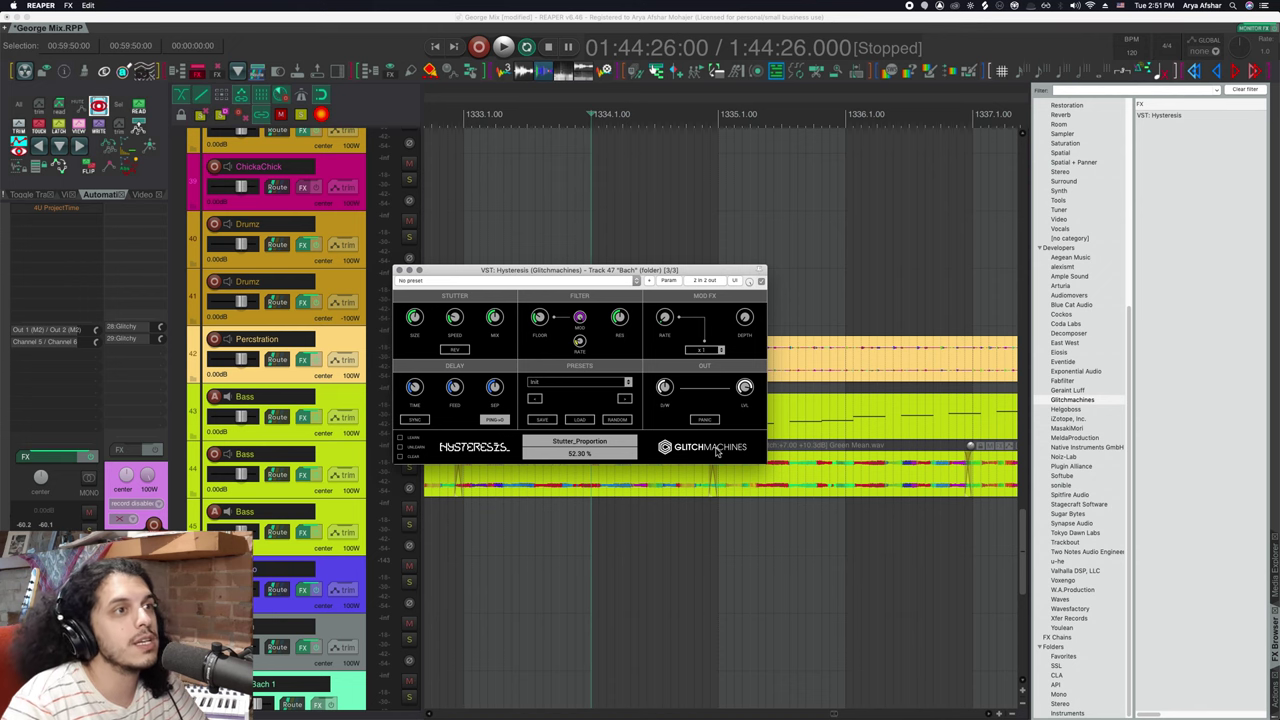
- Switch to macOS System Preferences, check the scroll-gesture zoom modifier choices under Accessibility Zoom, keep Control, and close the window
left_click(710, 705)
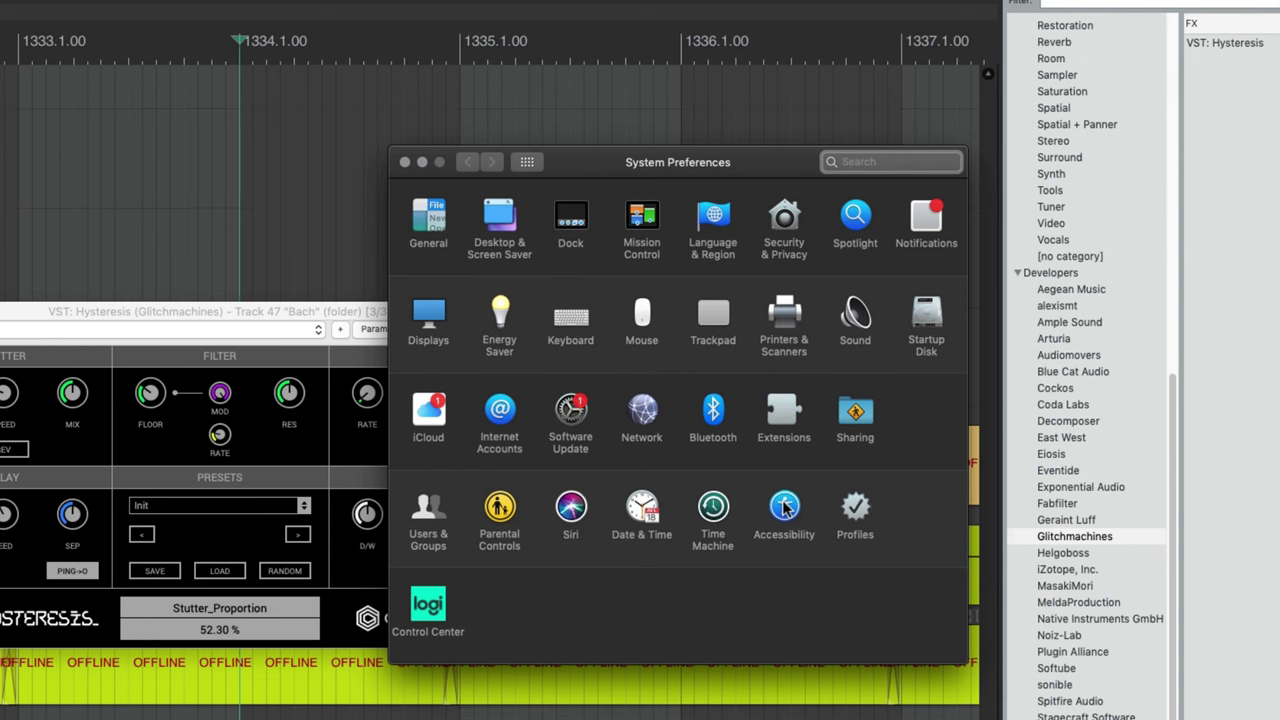
left_click(785, 508)
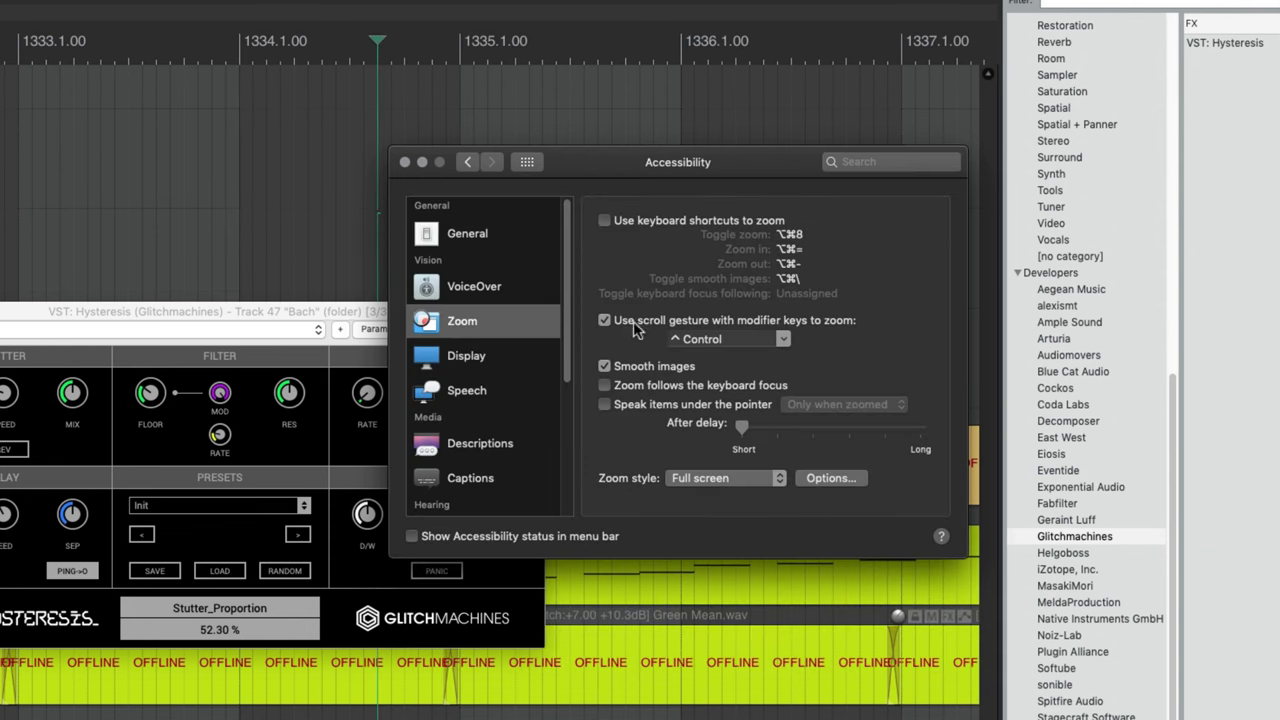
left_click(784, 340)
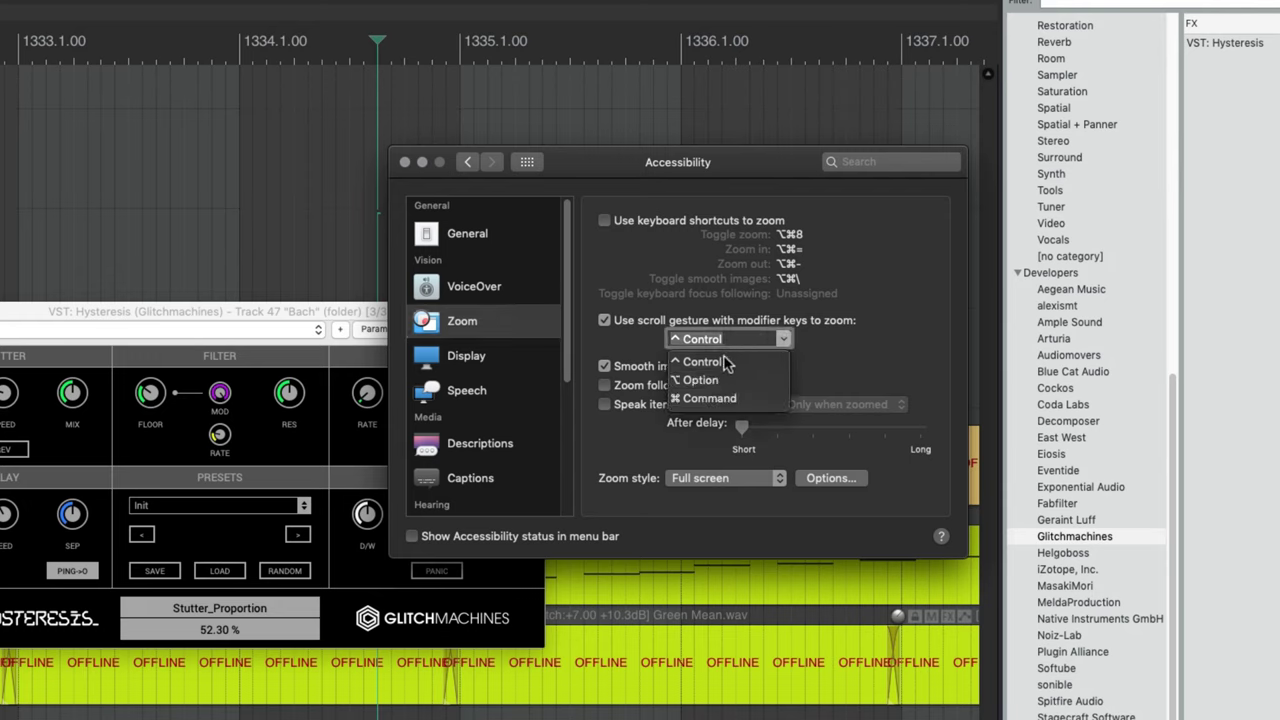
left_click(843, 335)
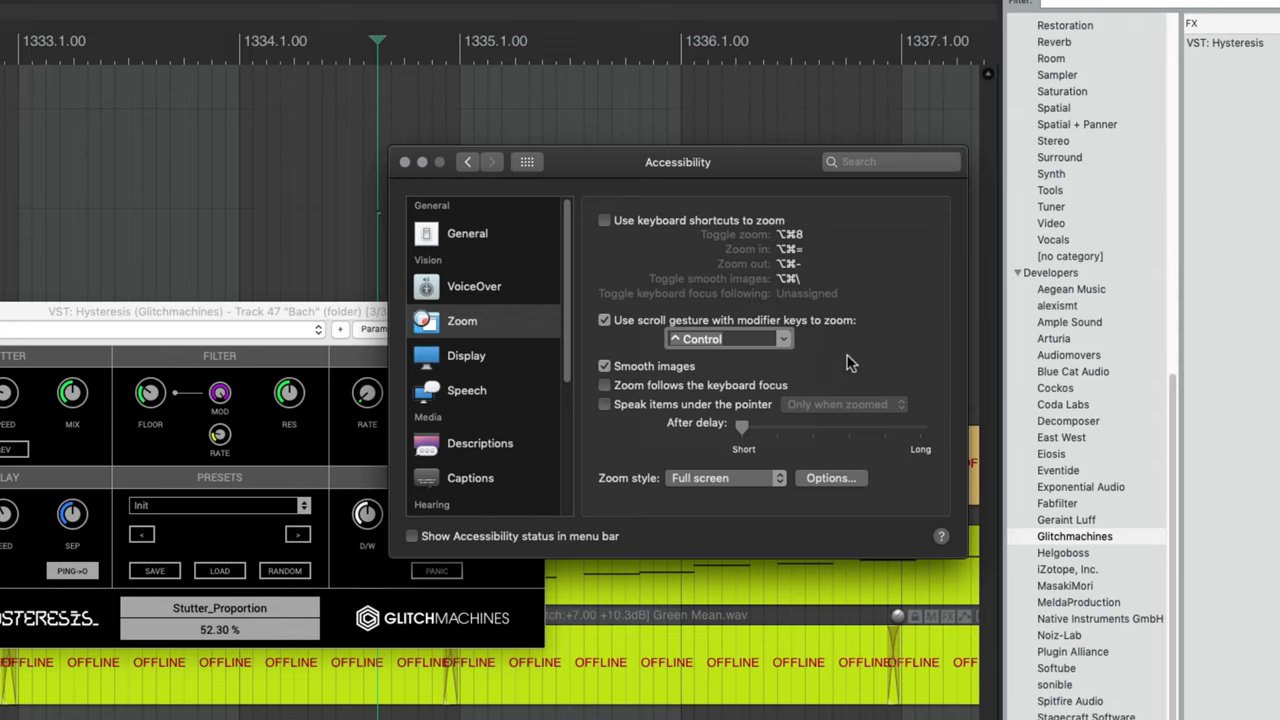
left_click(405, 162)
- Try the Control-scroll screen zoom again by repeatedly magnifying and restoring the view around the plugin window
scroll(571, 214, "down", 5)
scroll(551, 334, "up", 5)
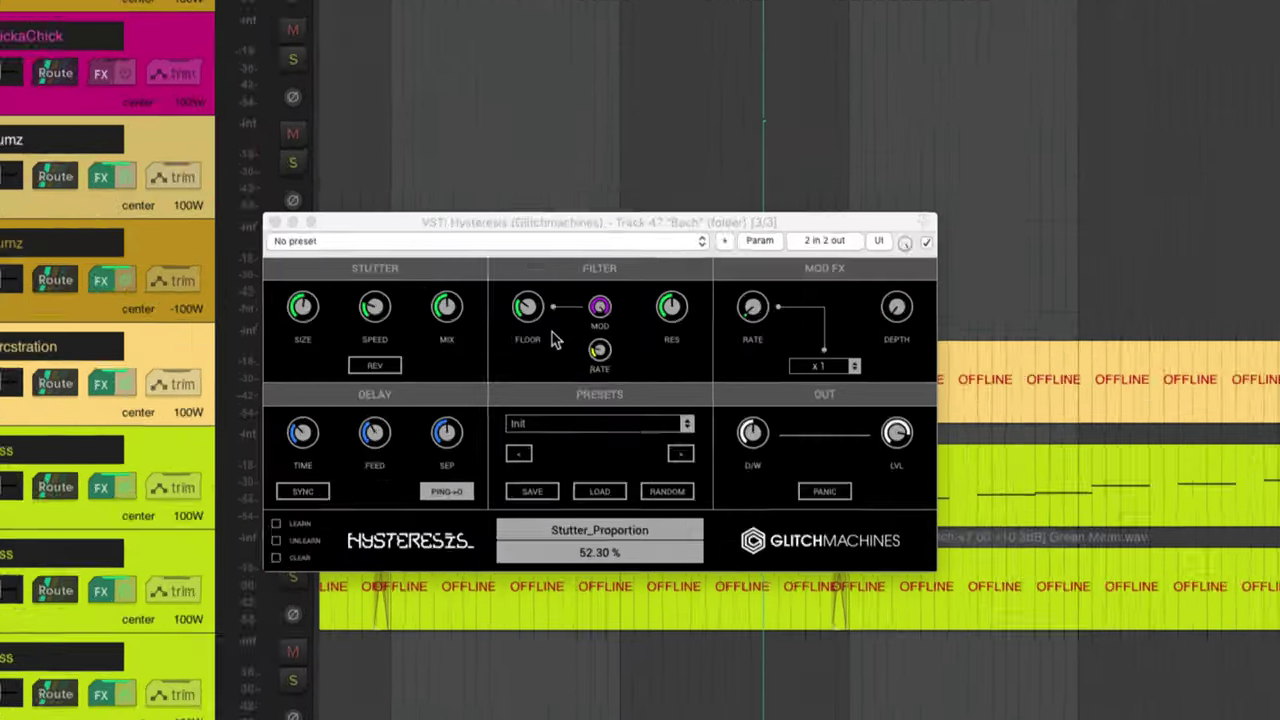
scroll(551, 334, "down", 5)
scroll(551, 335, "up", 5)
scroll(555, 340, "down", 3, "ctrl")
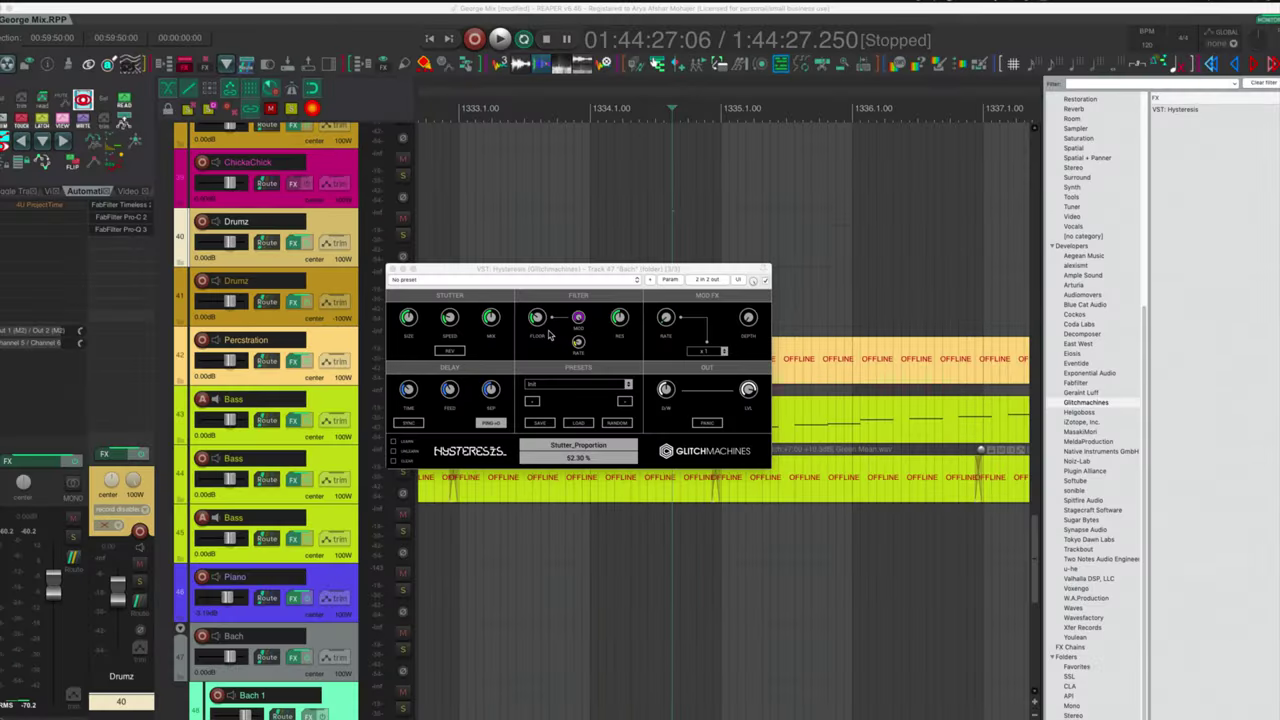
scroll(548, 335, "down", 2, "ctrl")
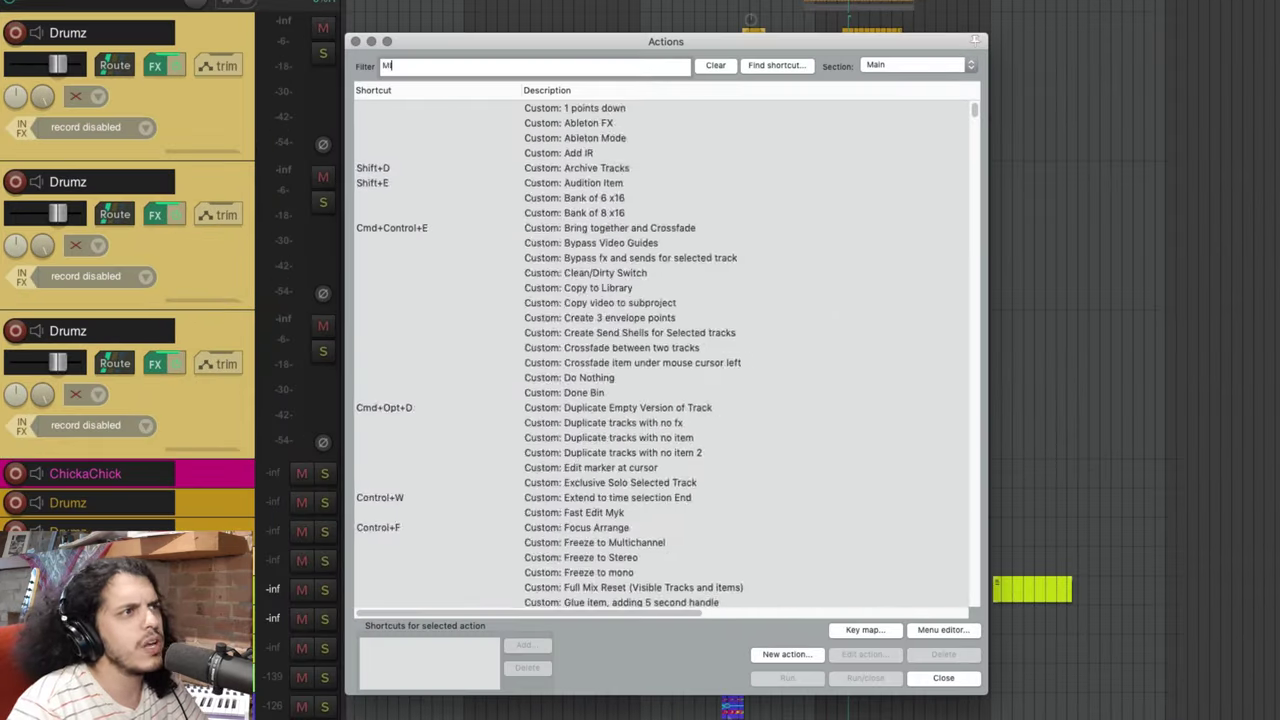
- Browse the Main section actions filtered by "MIDI CC/OSC Only" and by "Mousewheel"
type("DI CC")
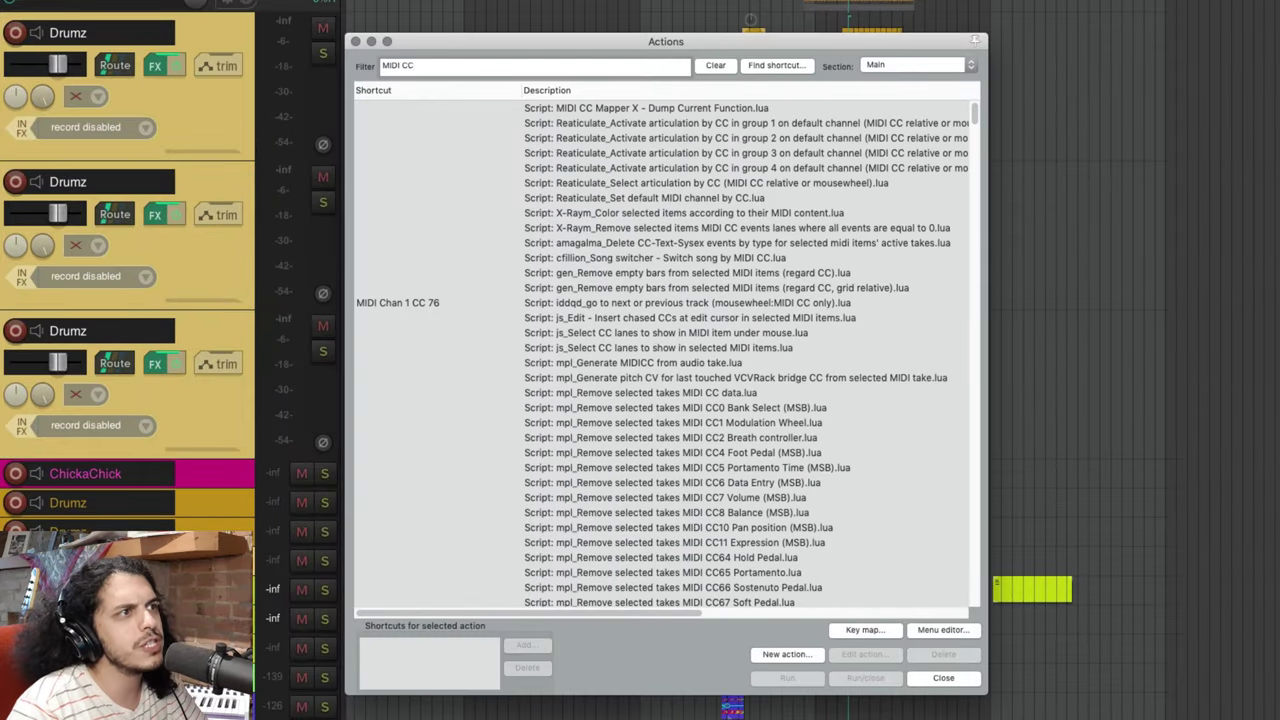
type("/OSC Only")
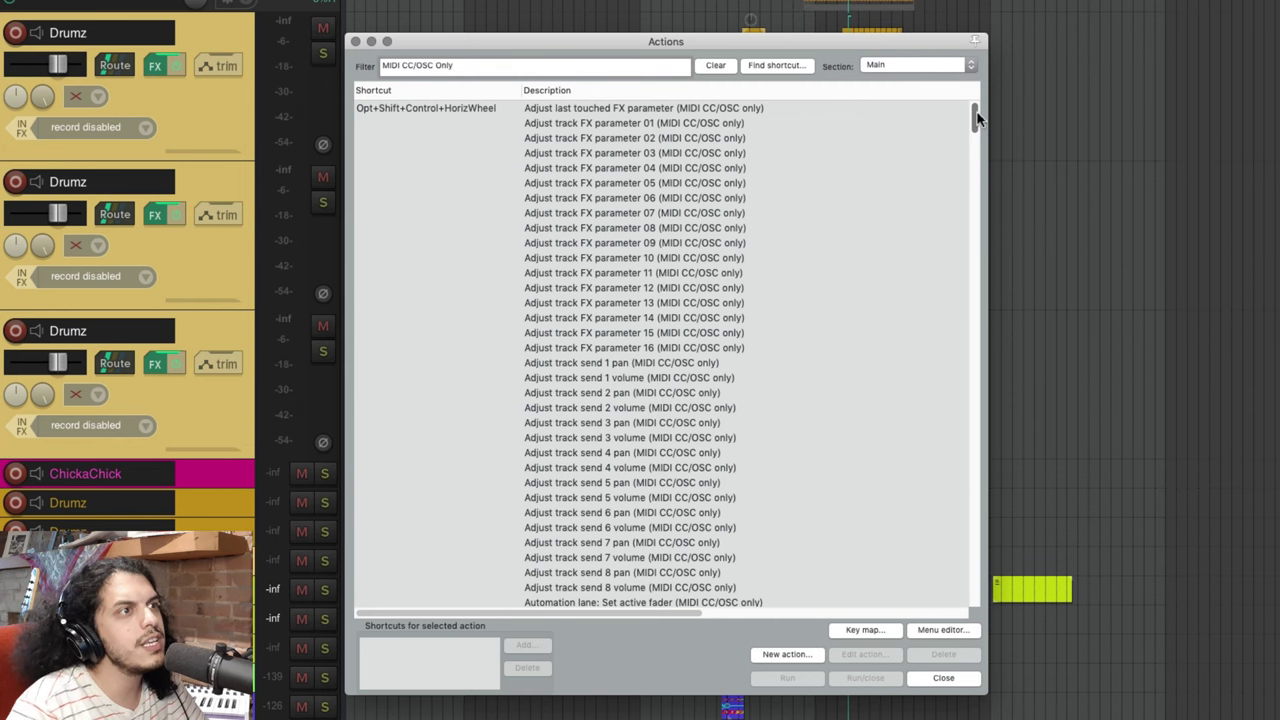
left_click_drag(977, 118, 946, 600)
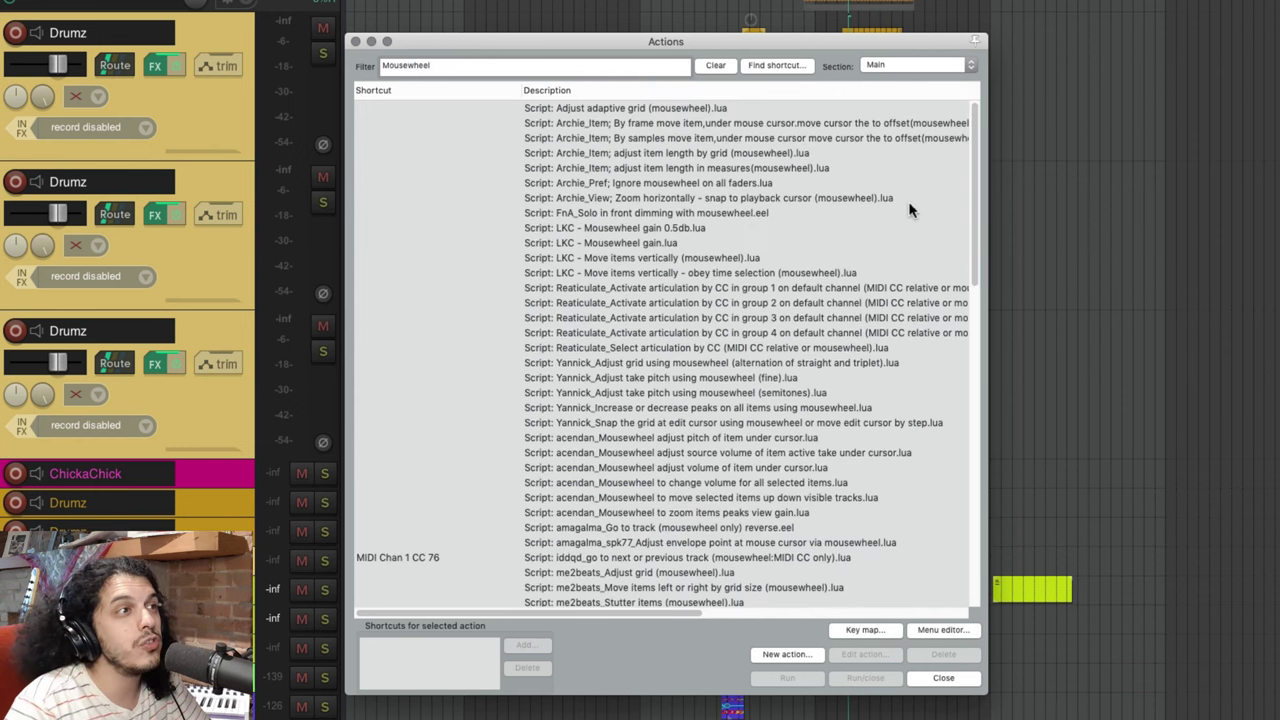
left_click_drag(977, 200, 981, 249)
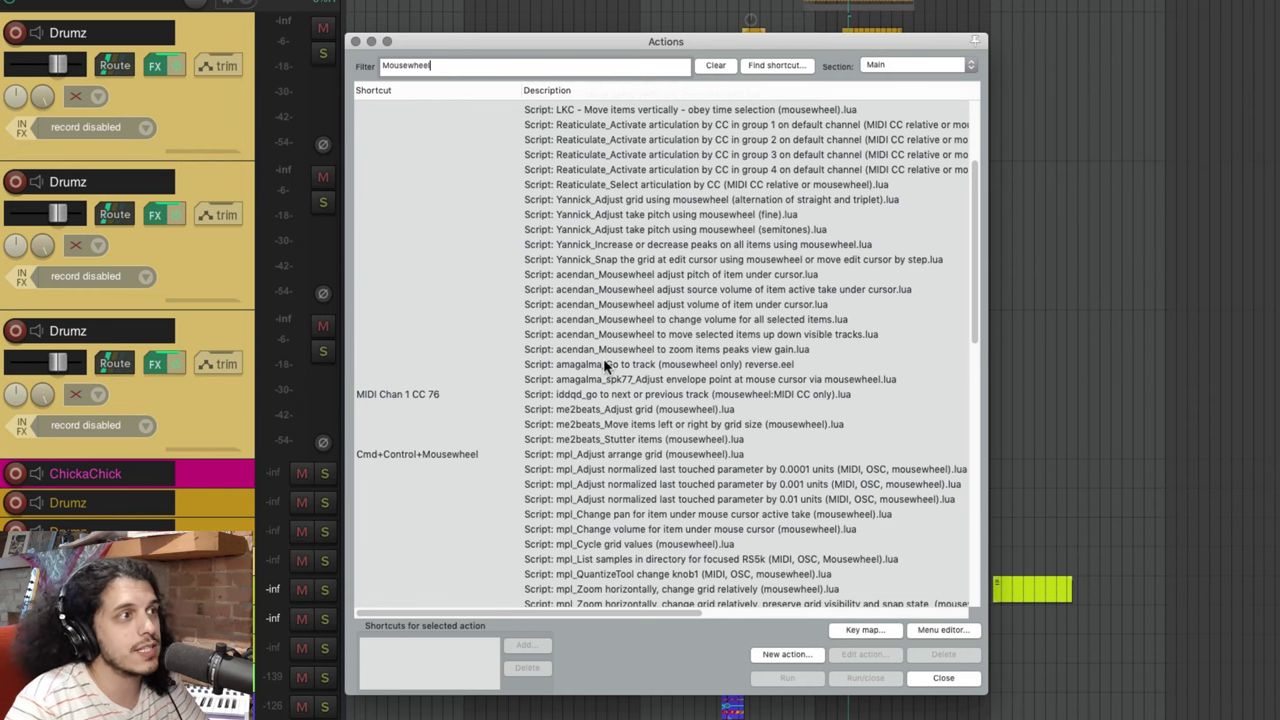
- Find the action assigned to Cmd+Control+Mousewheel and move the Actions window clear of the tracks and media items
left_click(758, 65)
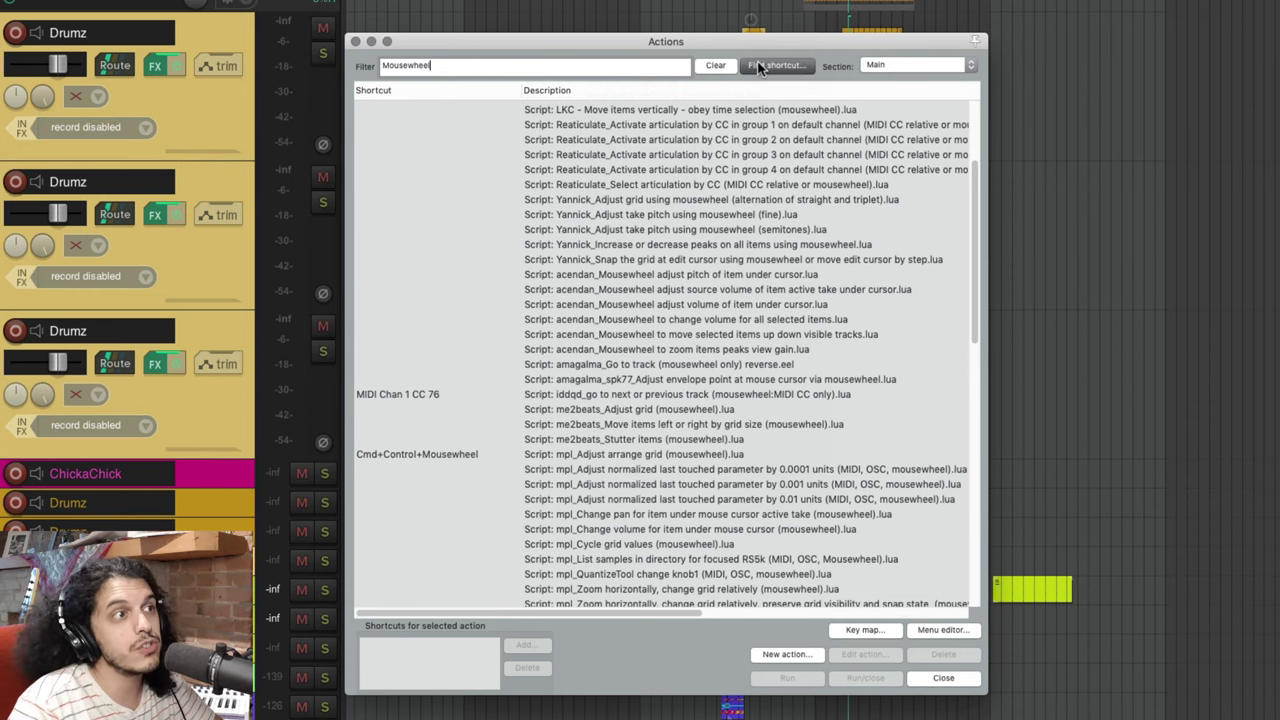
scroll(629, 161, "down", 1, "ctrl+super")
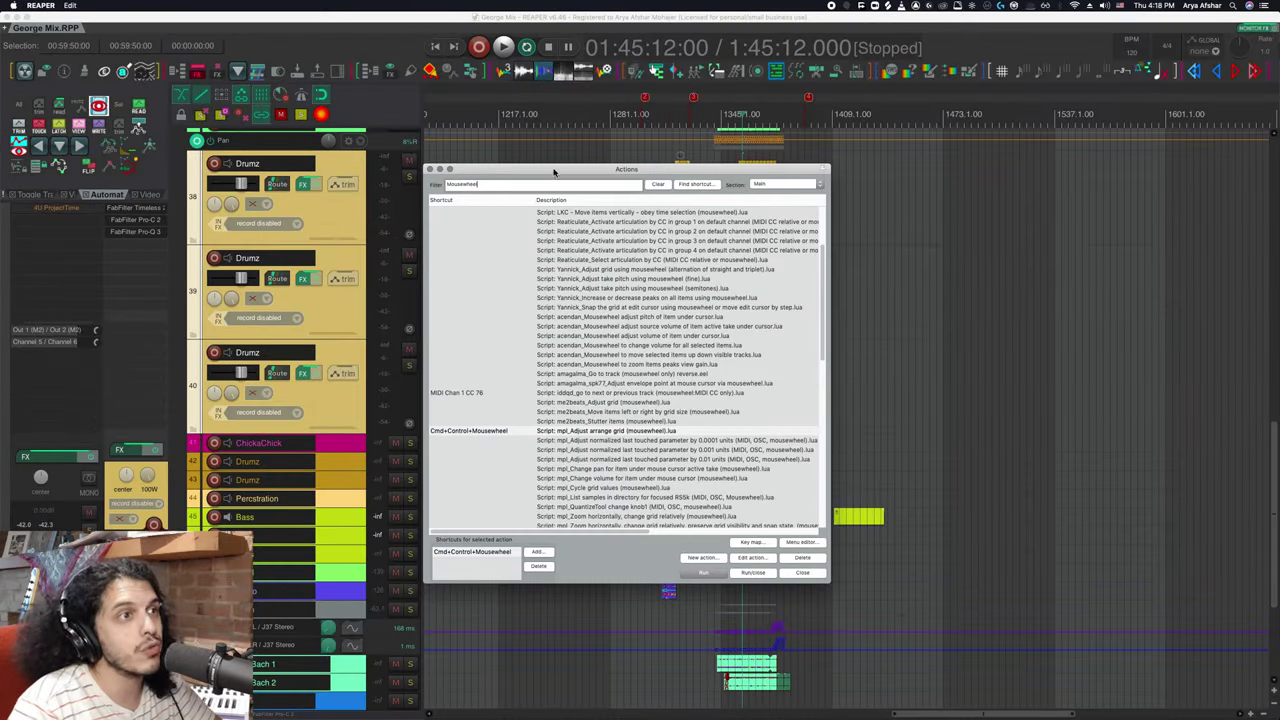
left_click_drag(555, 172, 965, 145)
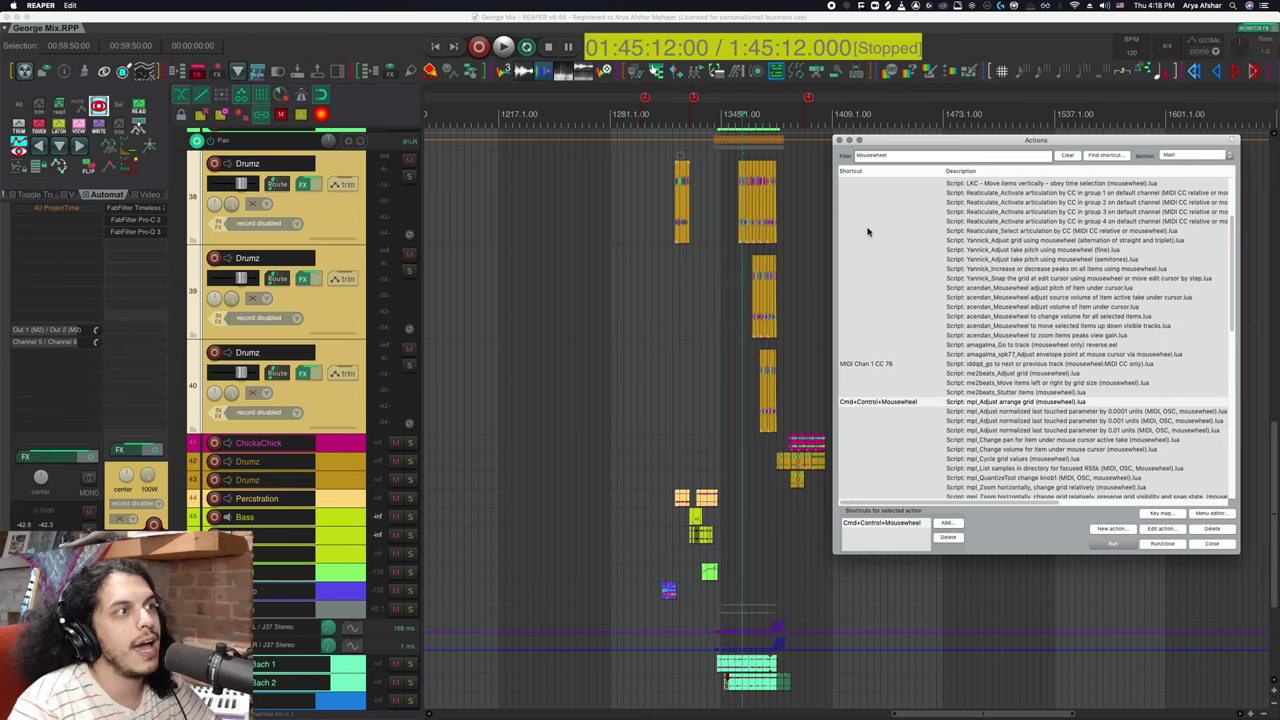
- Close the Actions window and adjust the arrange grid with the mpl_Adjust arrange grid mousewheel action
left_click(838, 141)
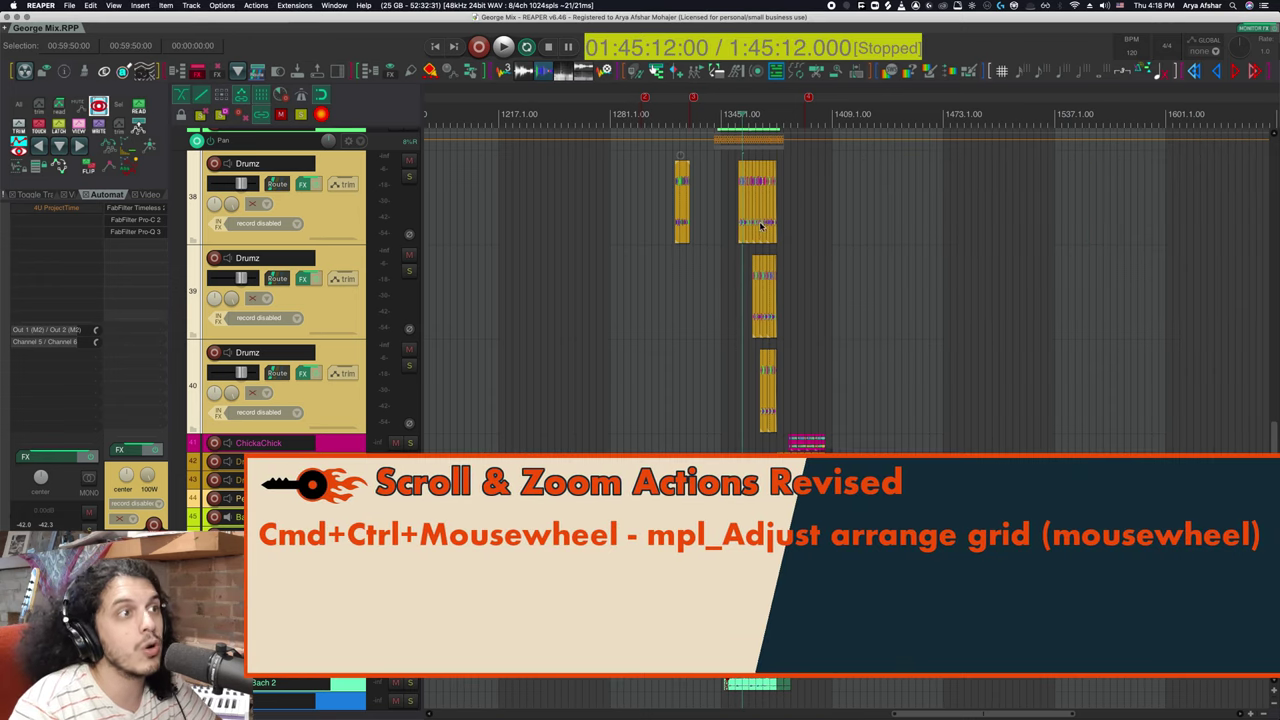
scroll(732, 278, "up", 5)
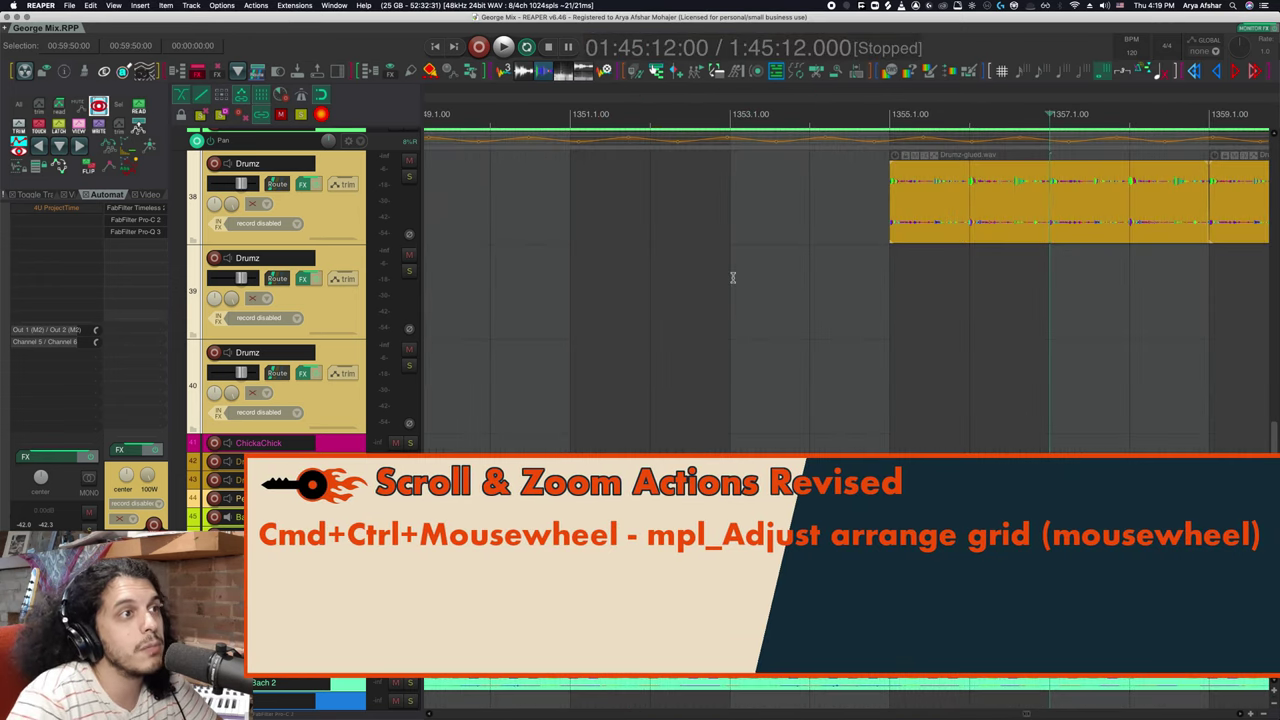
scroll(732, 278, "down", 4)
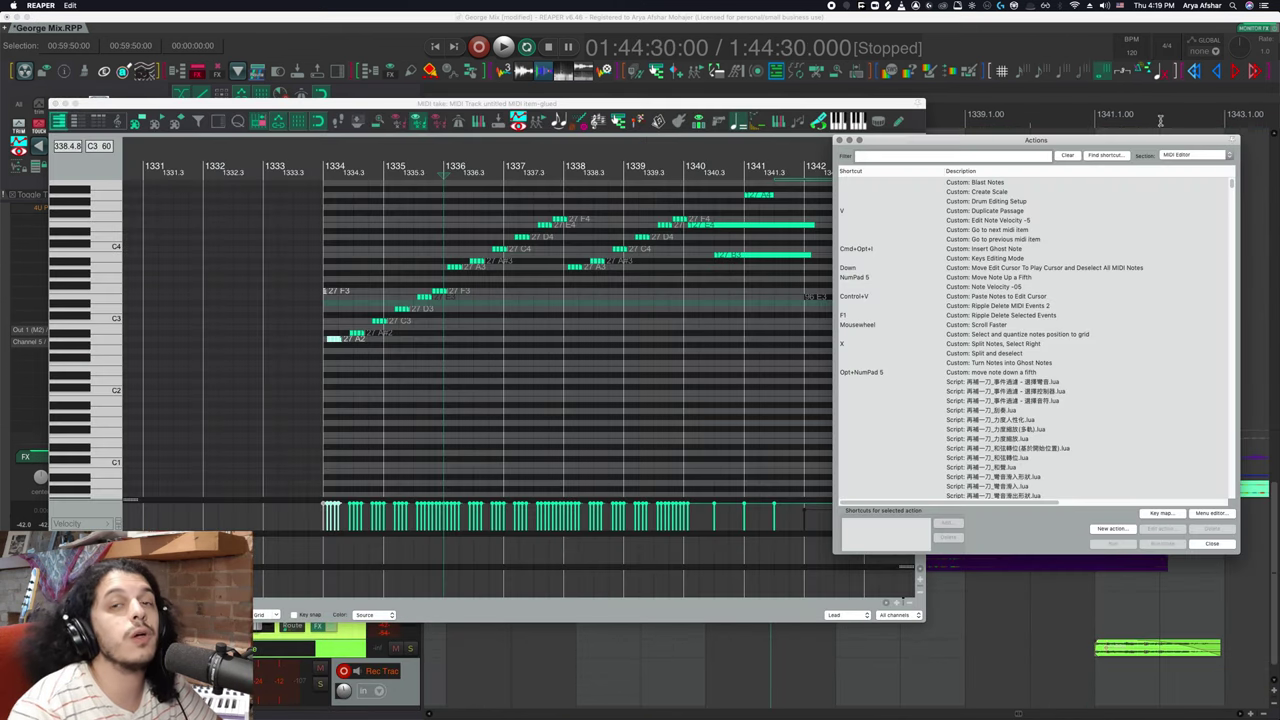
- Find the MIDI Editor action assigned to Cmd+Control+Mousewheel and try it on the MIDI editor grid
left_click(1118, 152)
scroll(1118, 152, "down", 1)
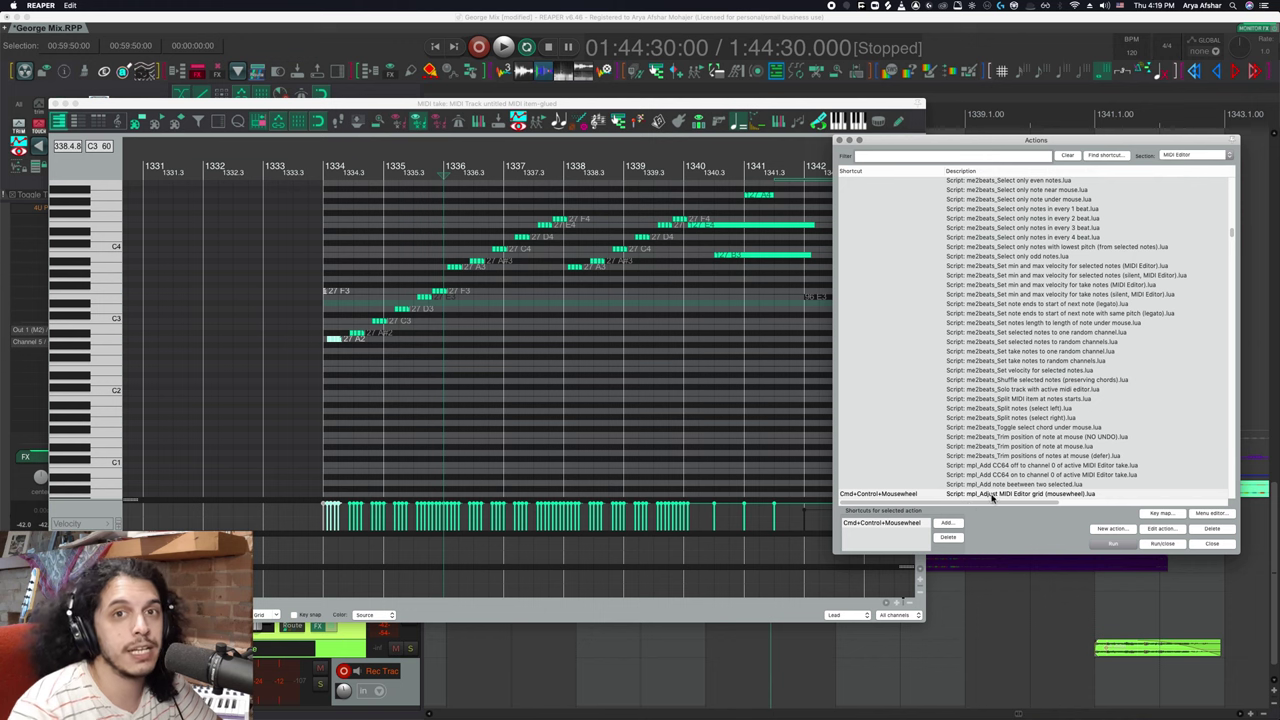
key("Escape")
scroll(618, 276, "up", 4)
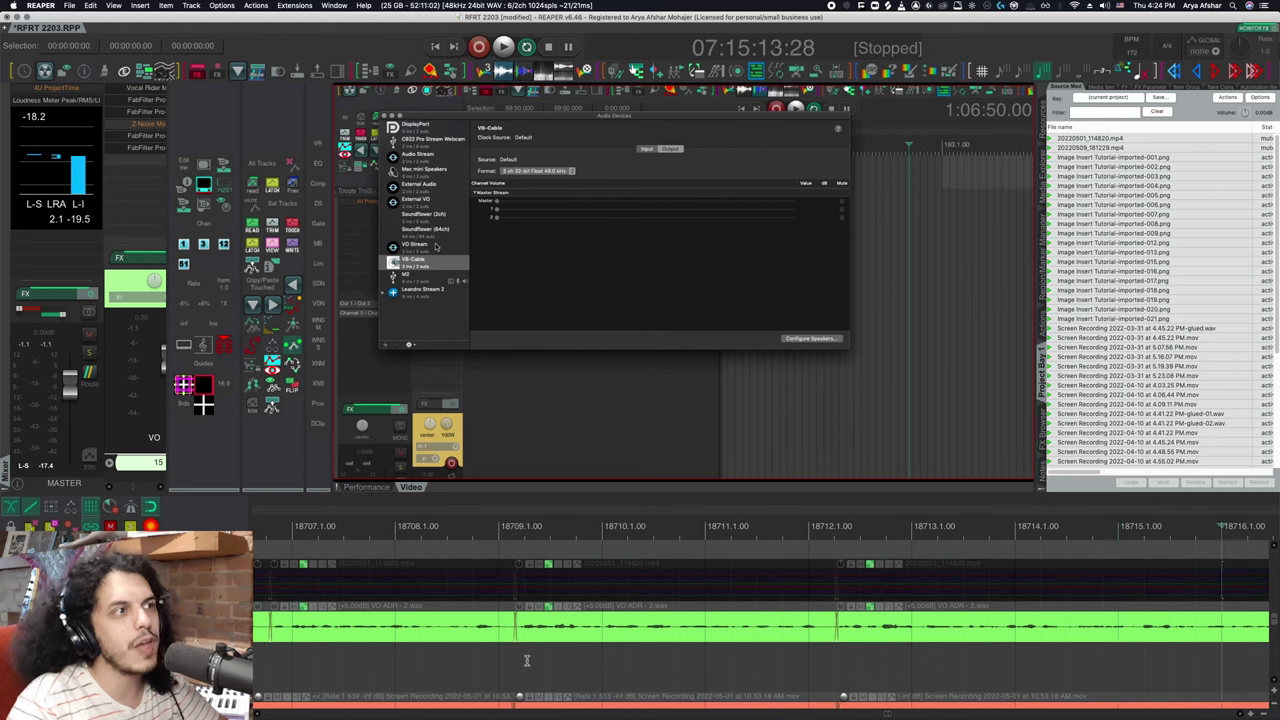
- Move the edit cursor repeatedly by whole measures along the voice-over timeline
key("Page_Up")
key("Page_Up")
key("Page_Up")
key("Page_Up")
key("Page_Up")
key("Page_Up")
key("Page_Up")
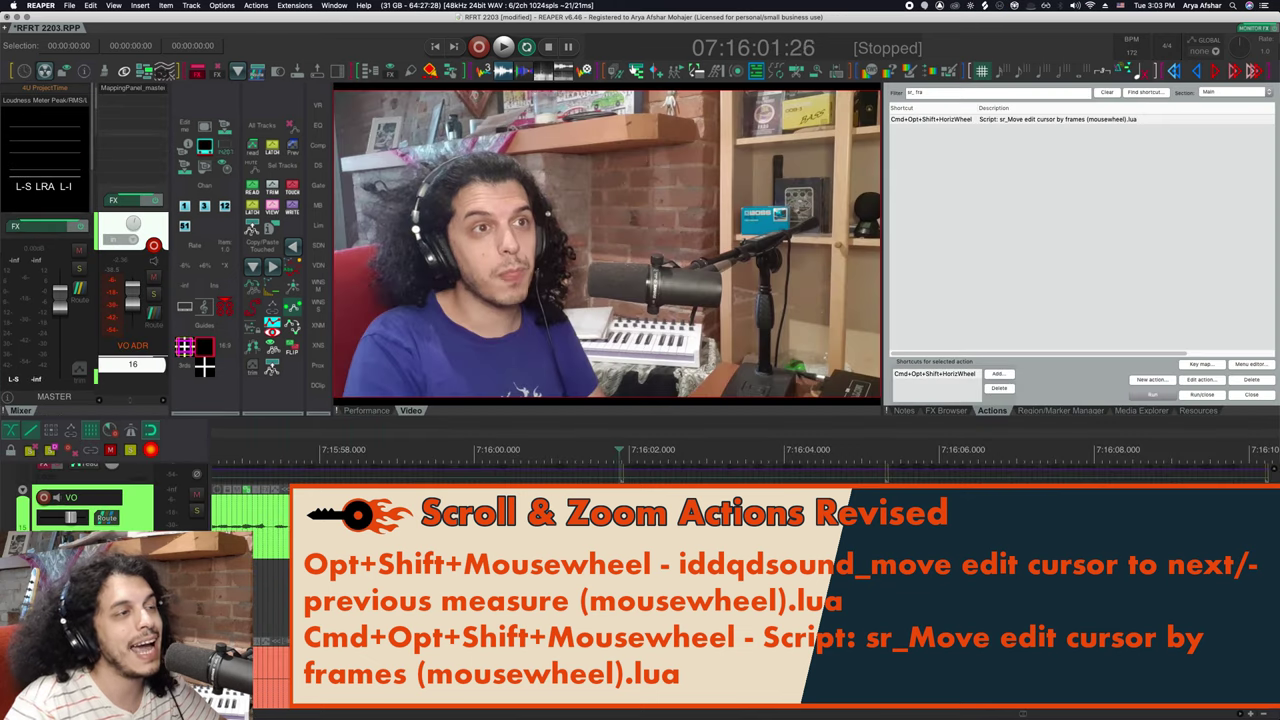
- Nudge the edit cursor back and forth frame by frame with the sr_Move edit cursor by frames mousewheel script
scroll(640, 590, "up", 15)
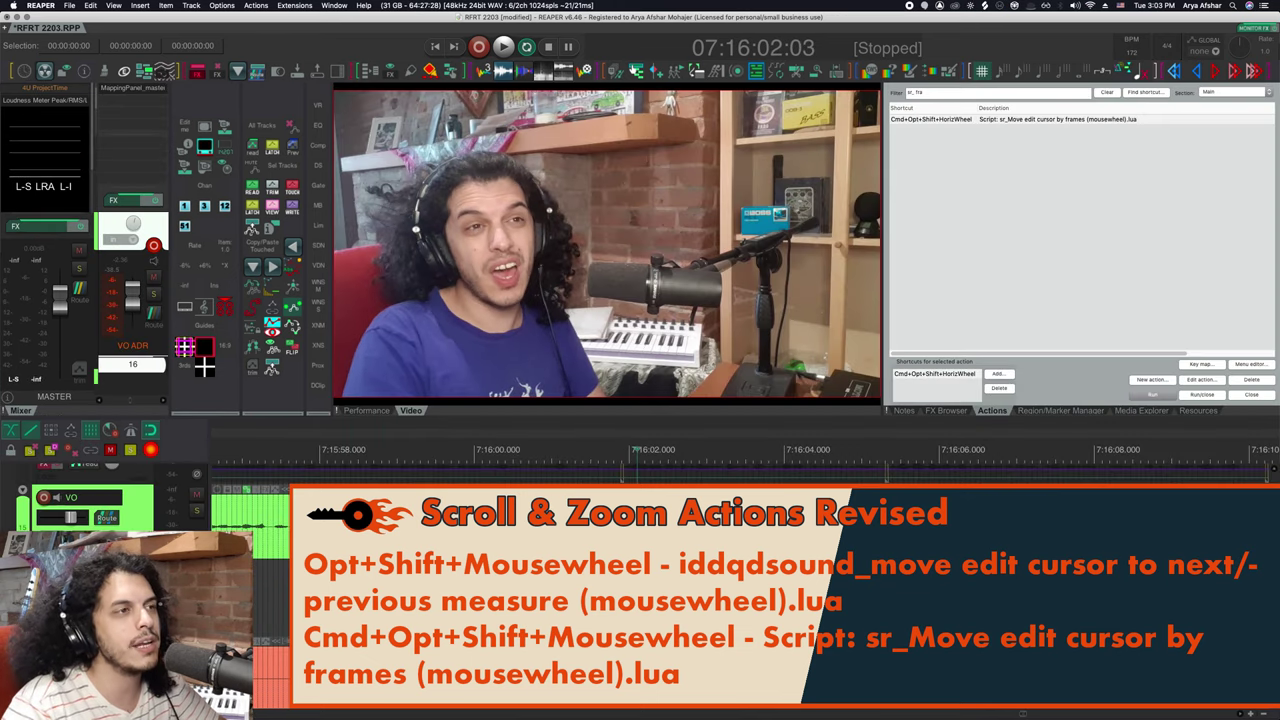
scroll(640, 590, "up", 8)
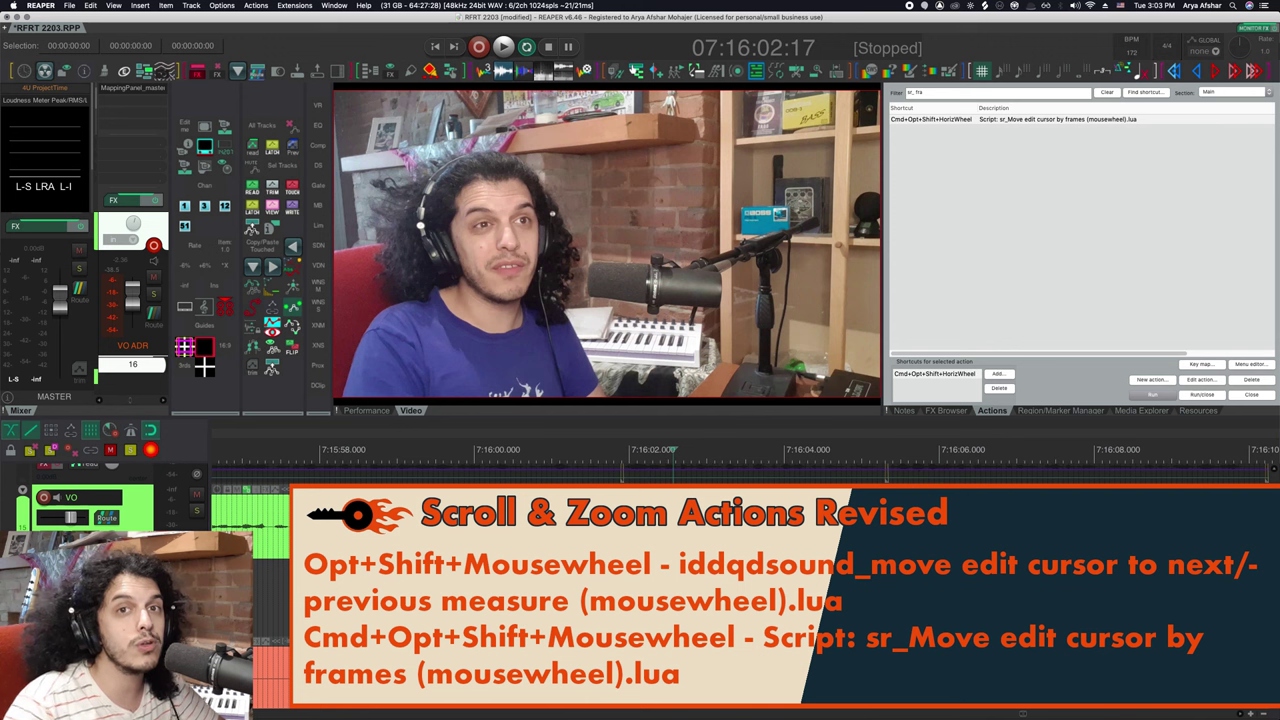
scroll(640, 590, "up", 8)
scroll(640, 455, "down", 5)
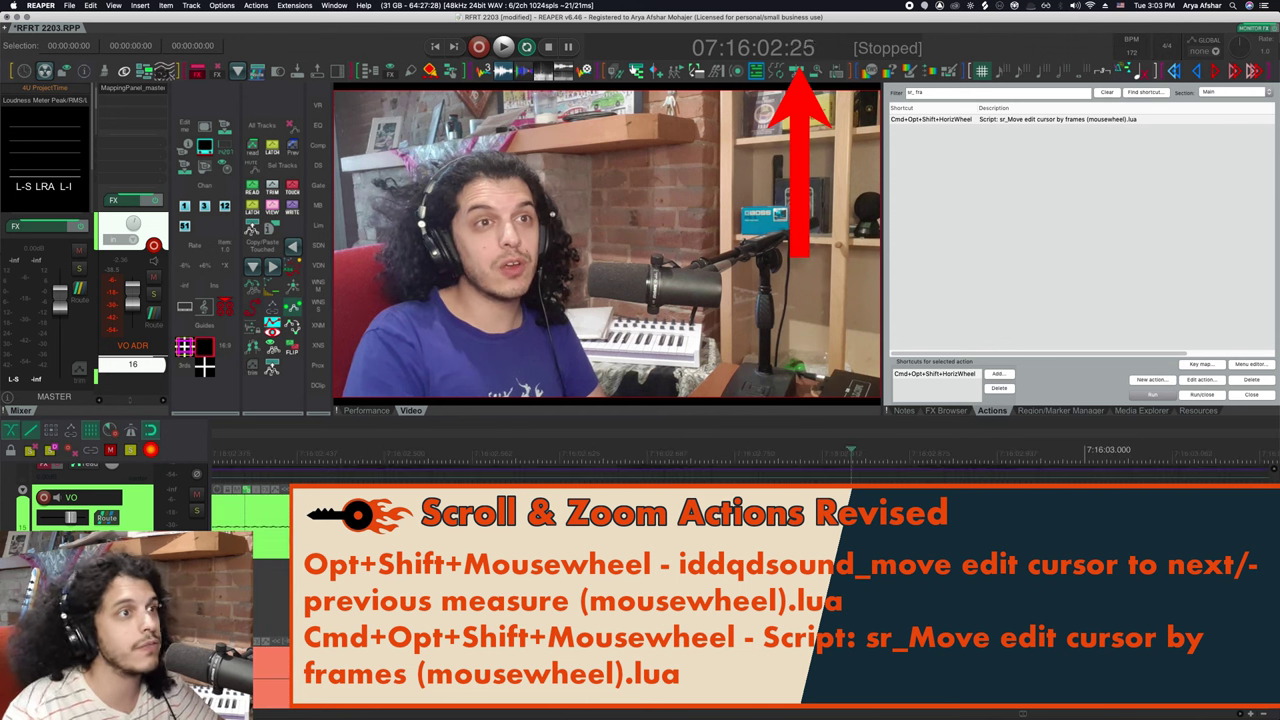
scroll(640, 455, "up", 7)
scroll(640, 455, "down", 13)
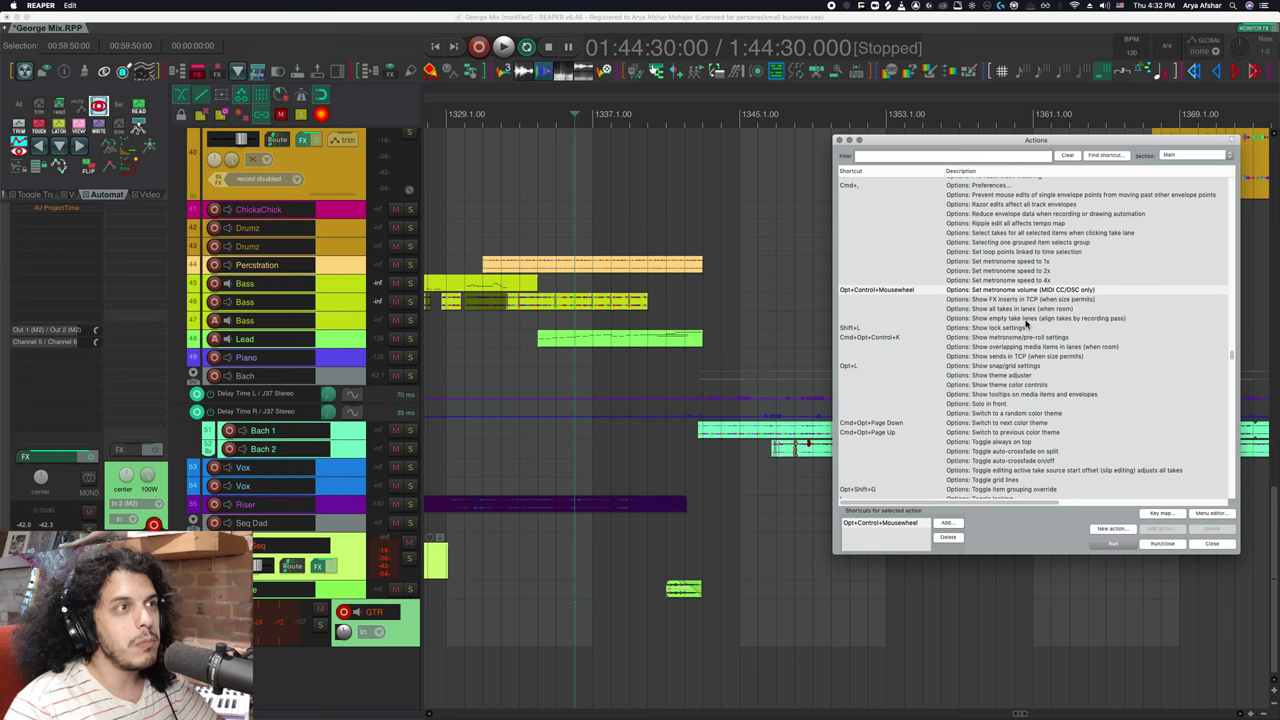
- Try the Set metronome volume action, lowering the primary beat volume to about -17 dB, and check it in the metronome settings
left_click(990, 293)
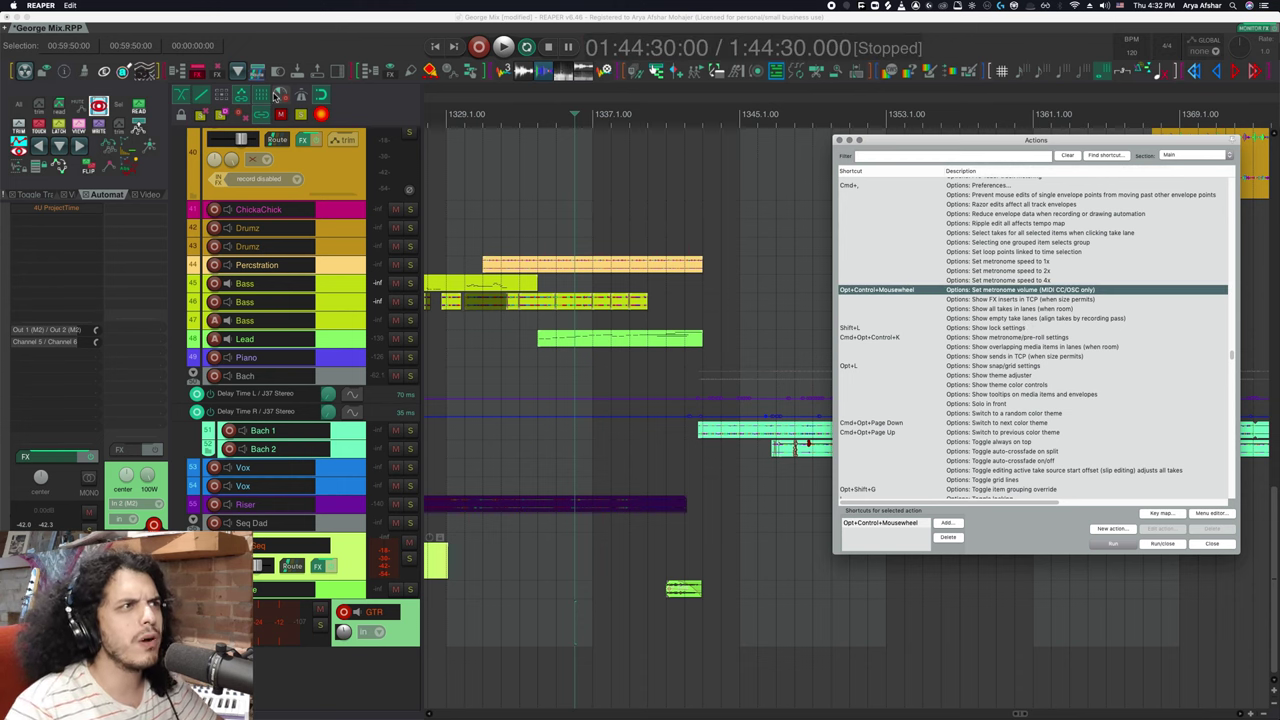
right_click(301, 97)
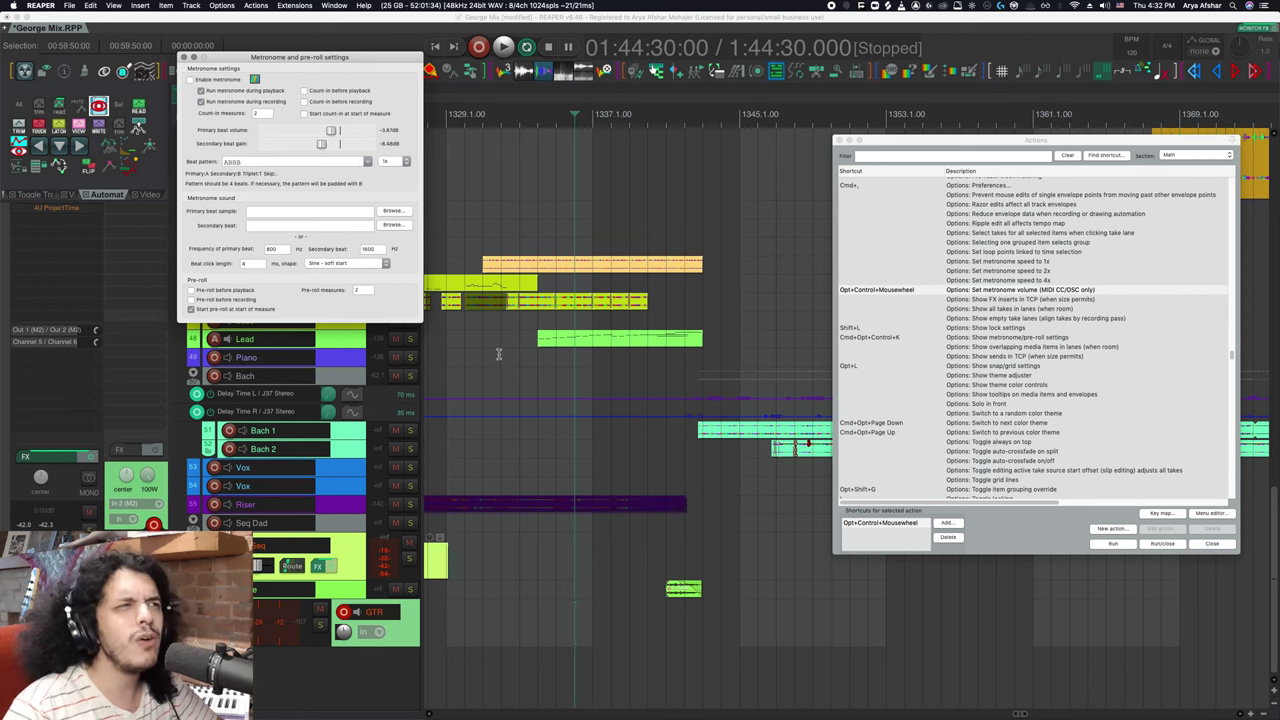
left_click(585, 450)
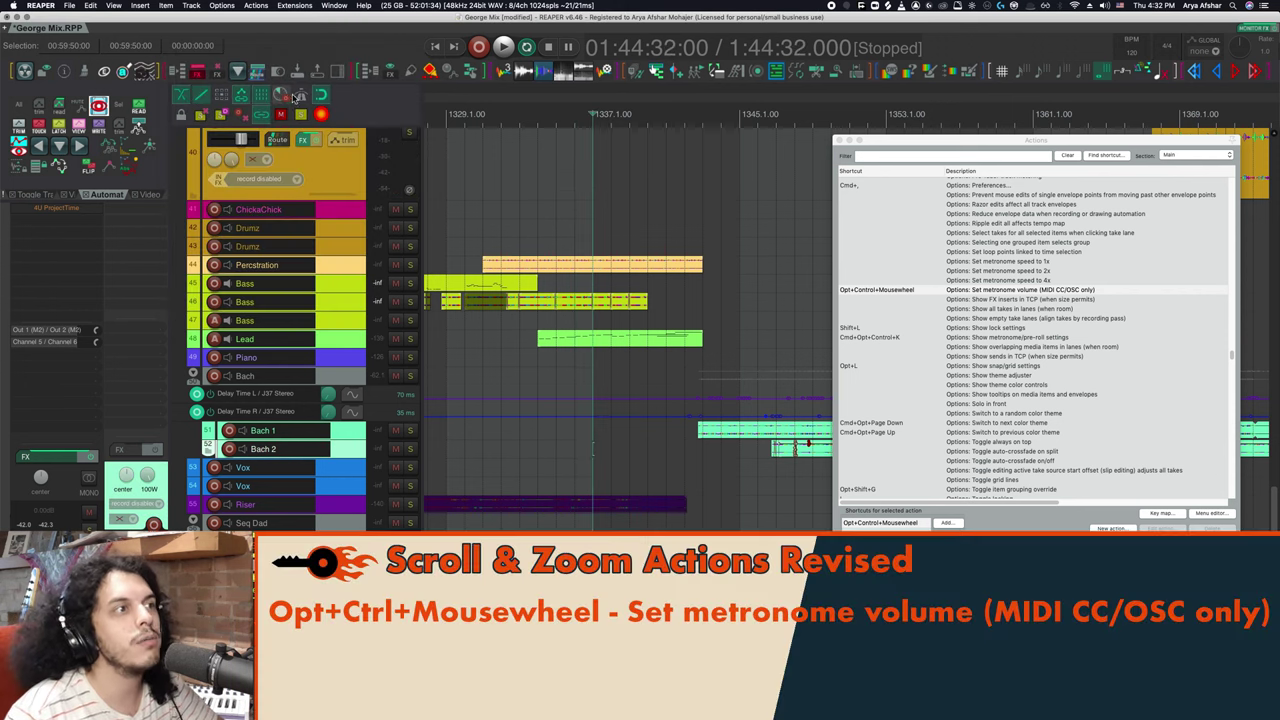
right_click(282, 112)
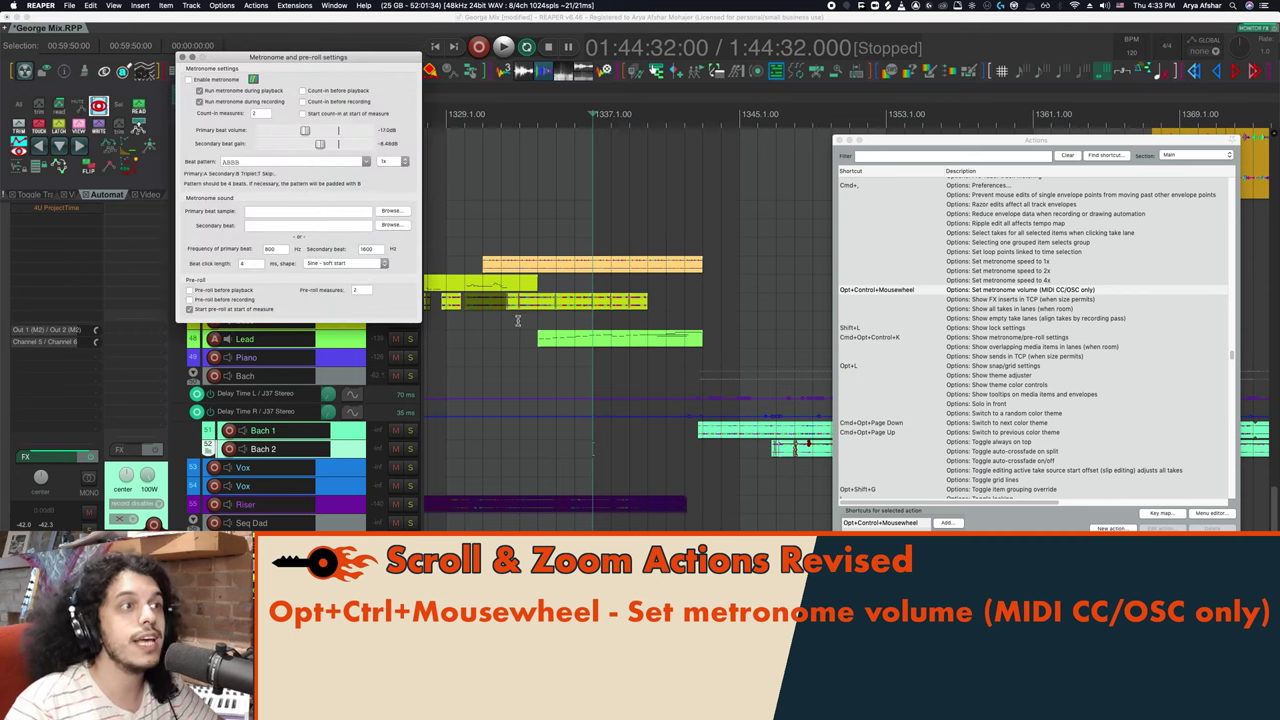
left_click(183, 57)
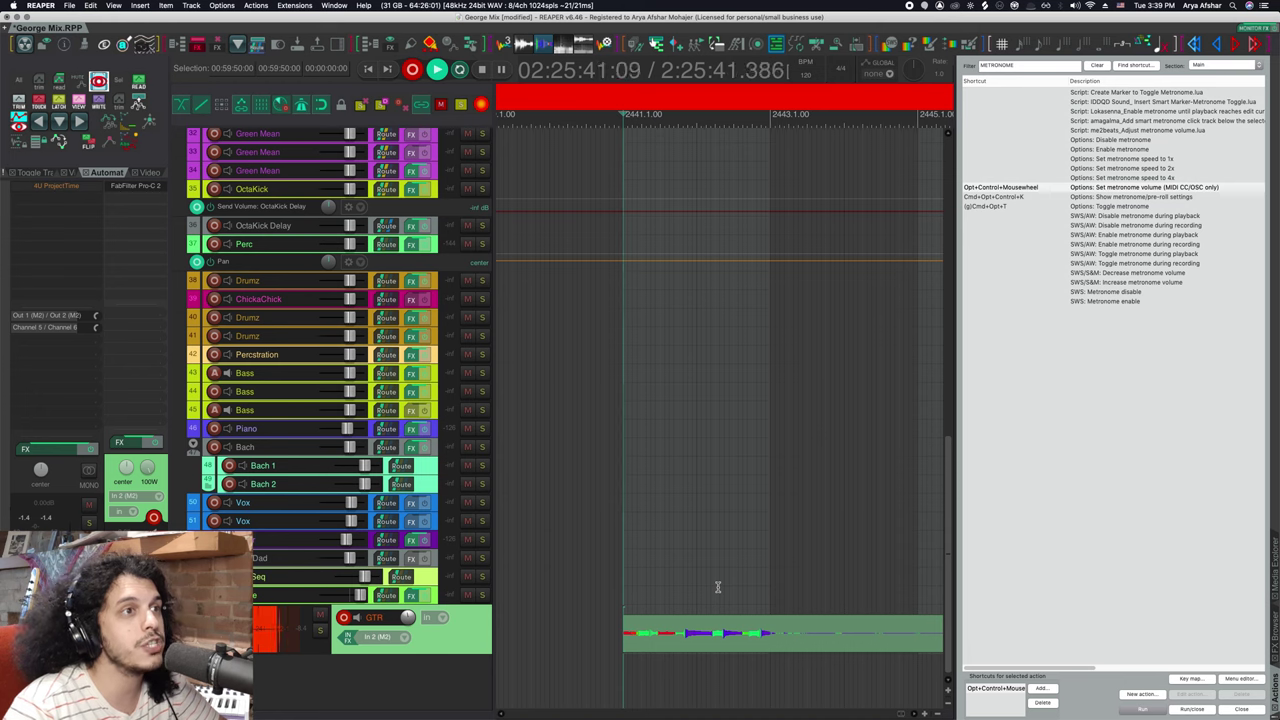
- Stop the guitar recording on the GTR track
key("space")
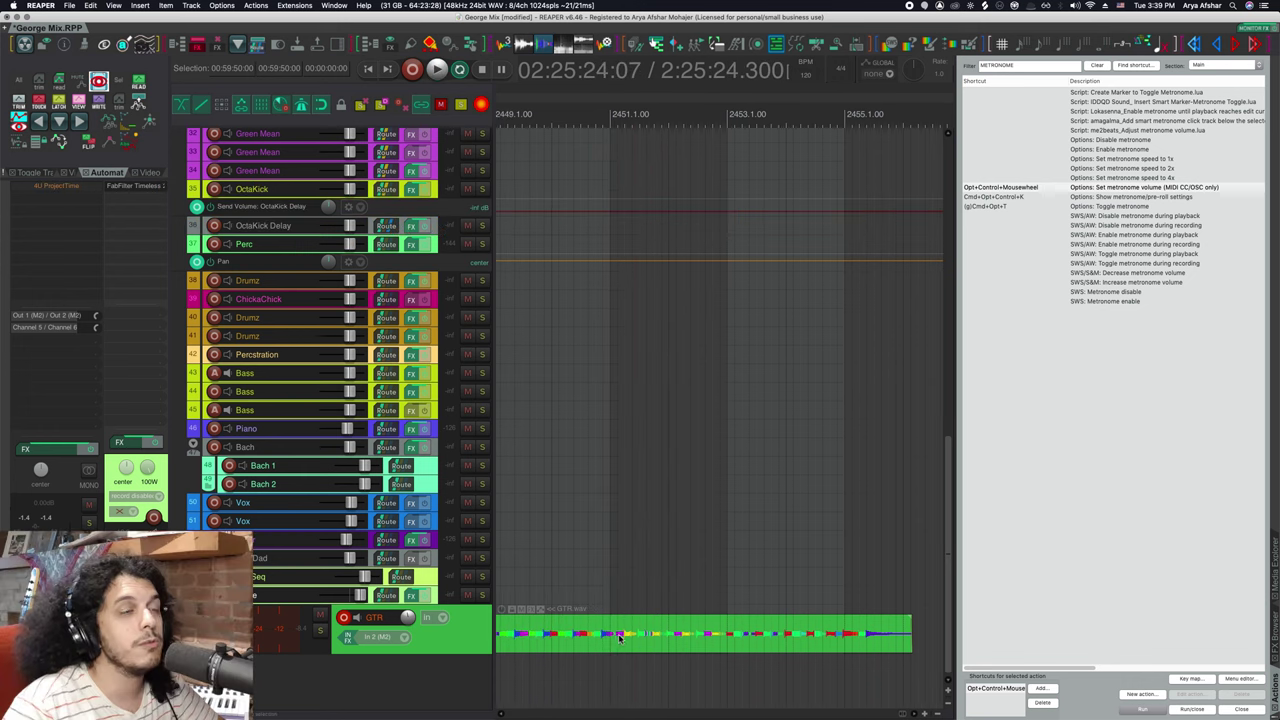
scroll(620, 638, "left", 2)
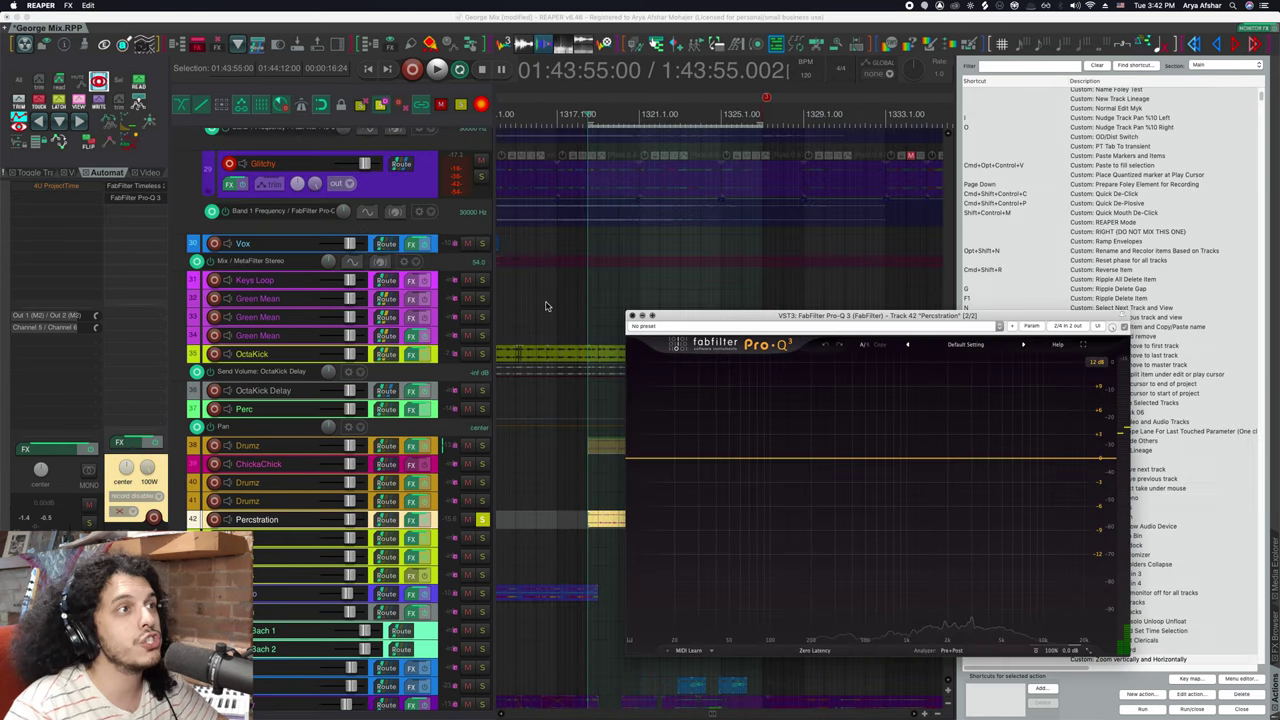
- Add Cockos ReaEQ to the Percstration track and move its window clear of the track's items
right_click(416, 521)
mouse_move(450, 577)
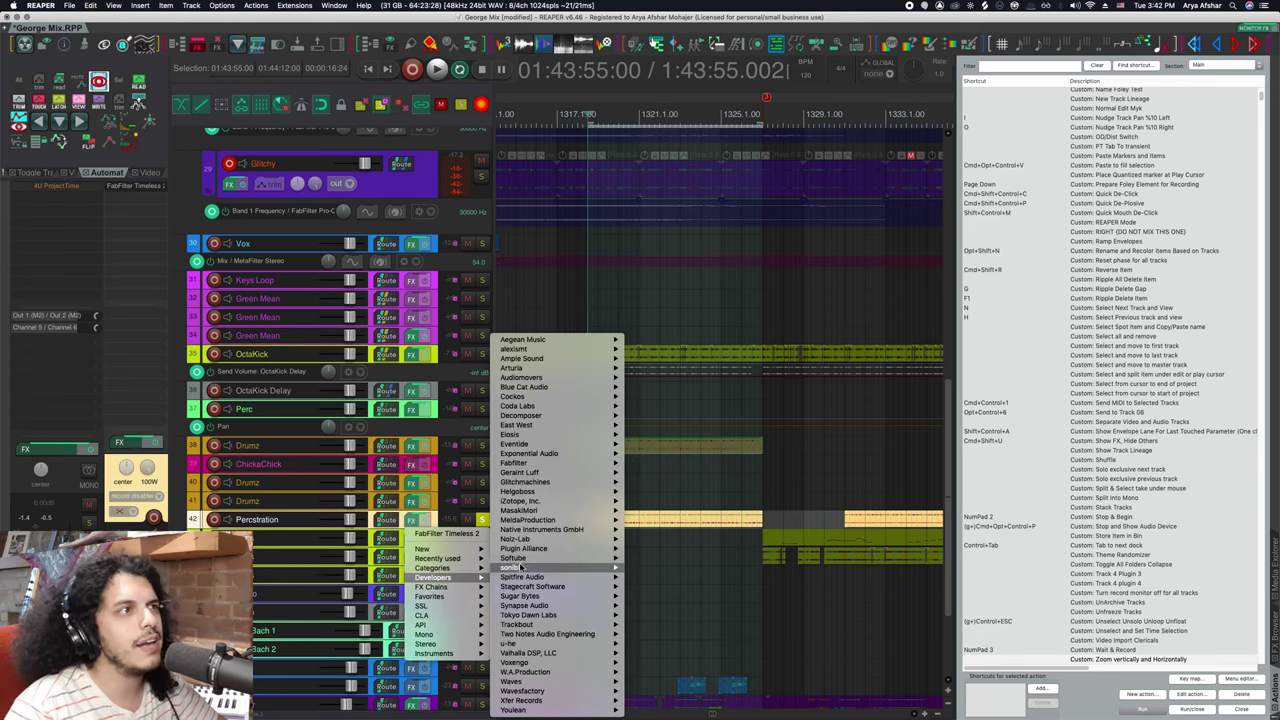
mouse_move(535, 397)
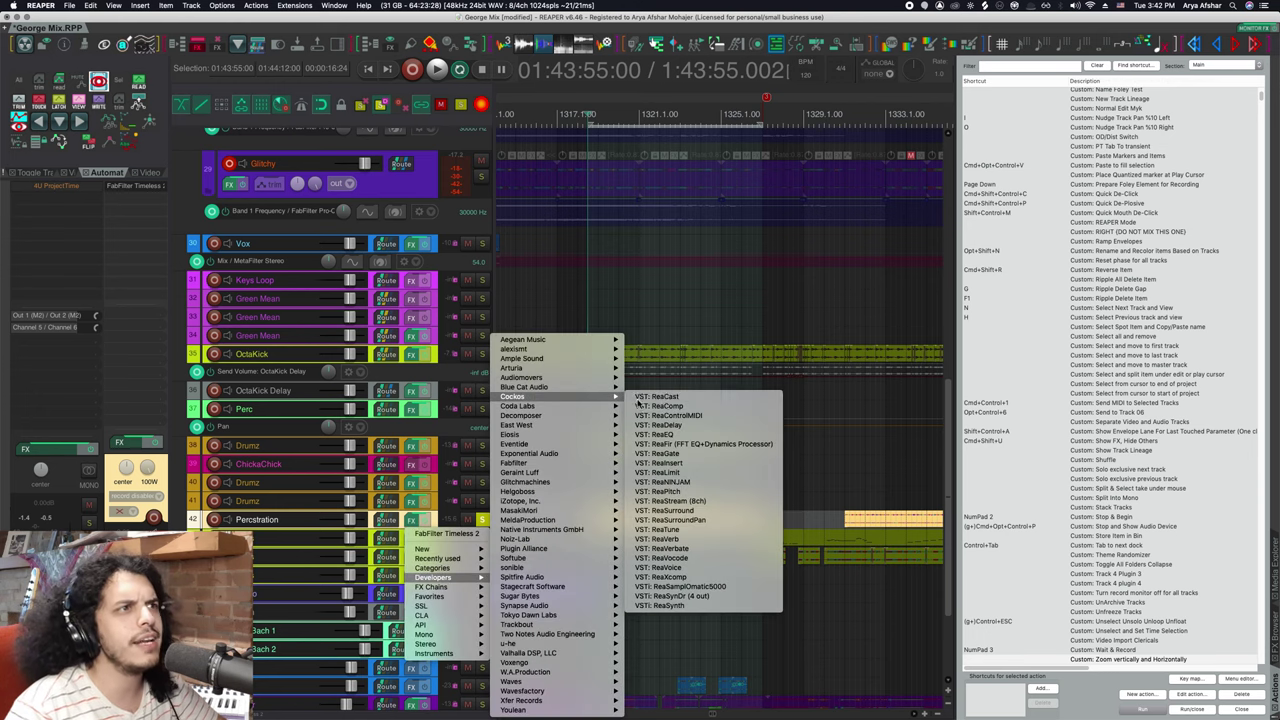
left_click(692, 439)
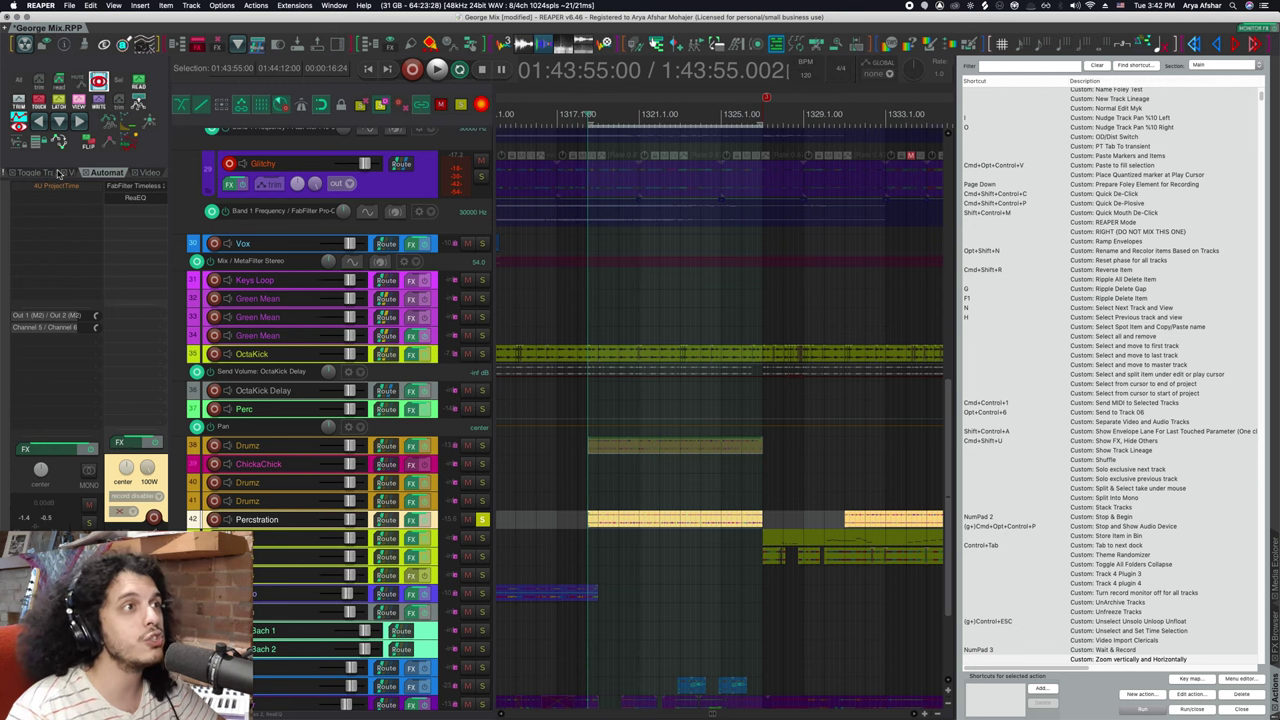
left_click_drag(644, 378, 853, 106)
- During playback, try ReaEQ's band 4 high shelf at 7515 Hz, +2.5 dB and 0.60 octave bandwidth, and remove that band
key("space")
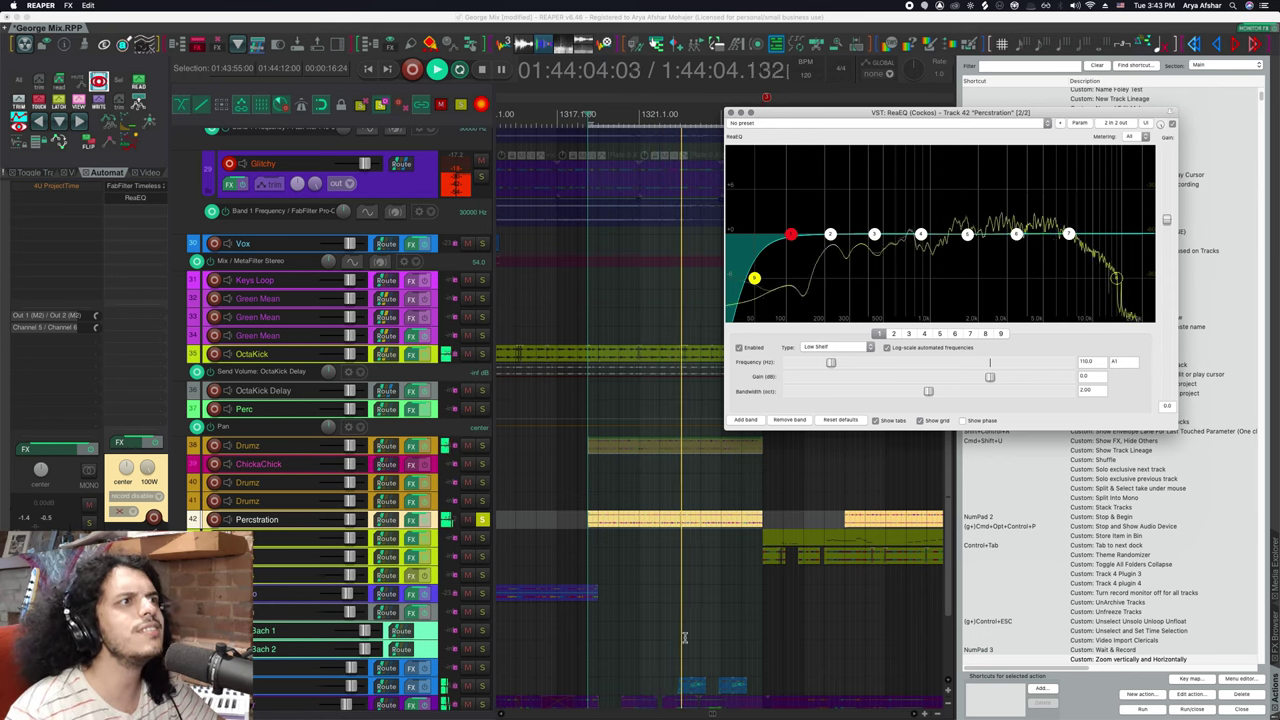
left_click_drag(920, 234, 1072, 218)
scroll(920, 251, "down", 5)
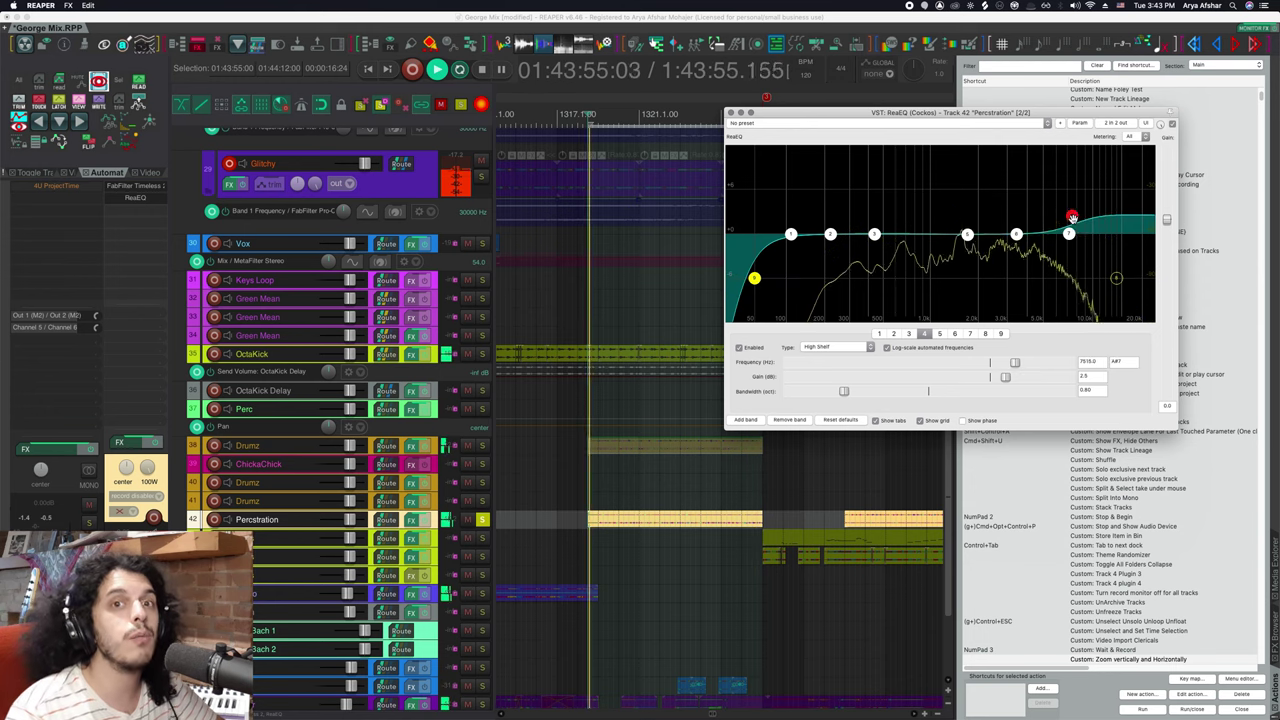
left_click(790, 421)
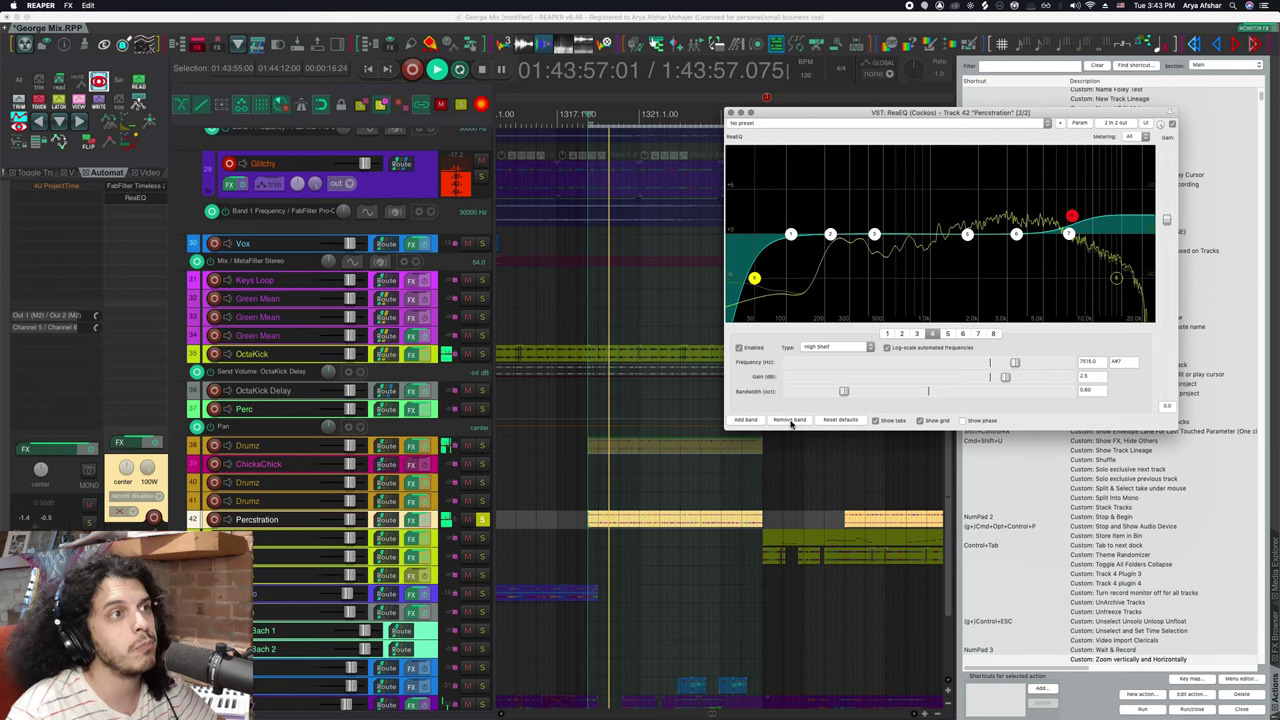
left_click(790, 420)
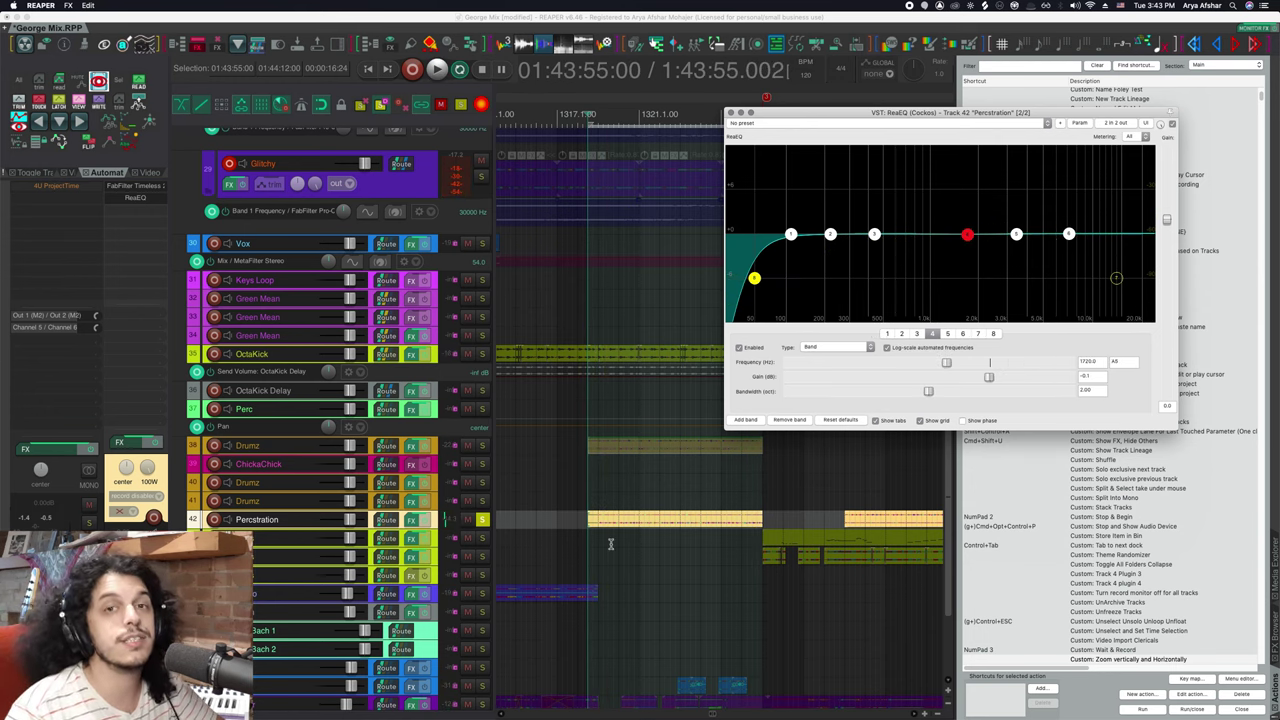
- Equalise Percstration during playback: +2 dB at 661 Hz, high-pass at 131.1 Hz, and a 2.5 dB cut at 3160.7 Hz with 0.60 bandwidth
key("space")
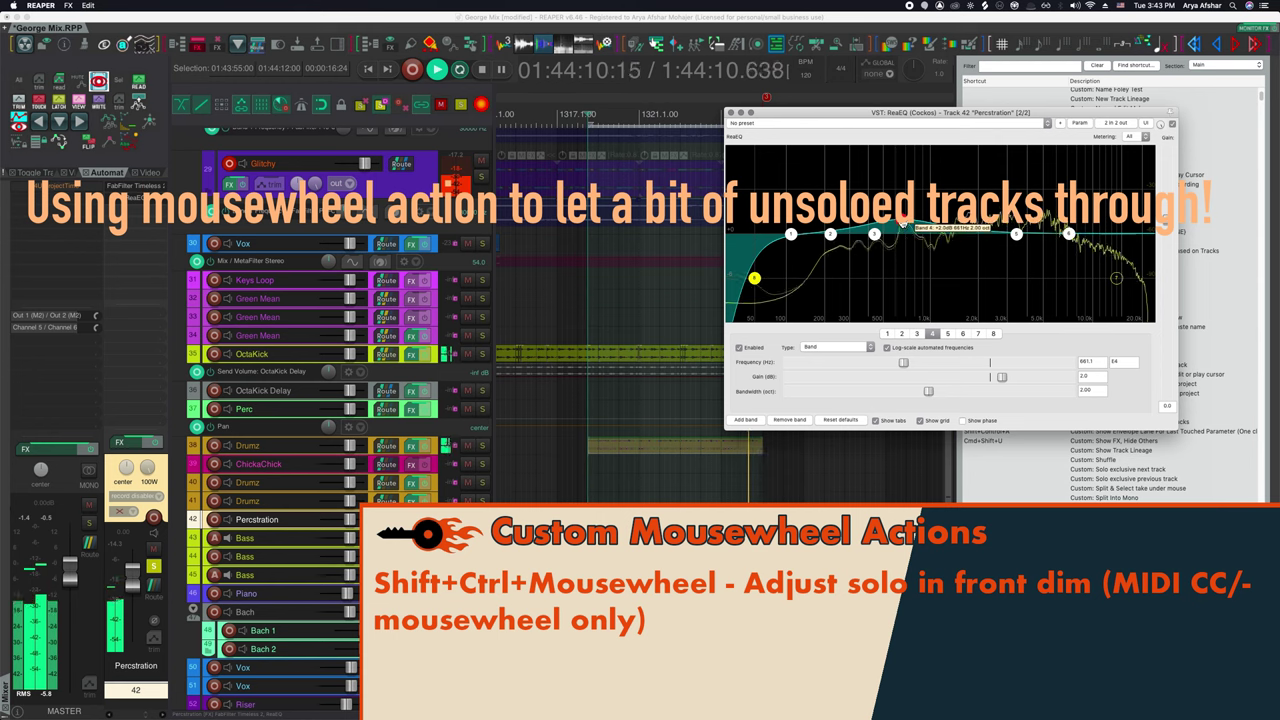
left_click_drag(757, 280, 800, 278)
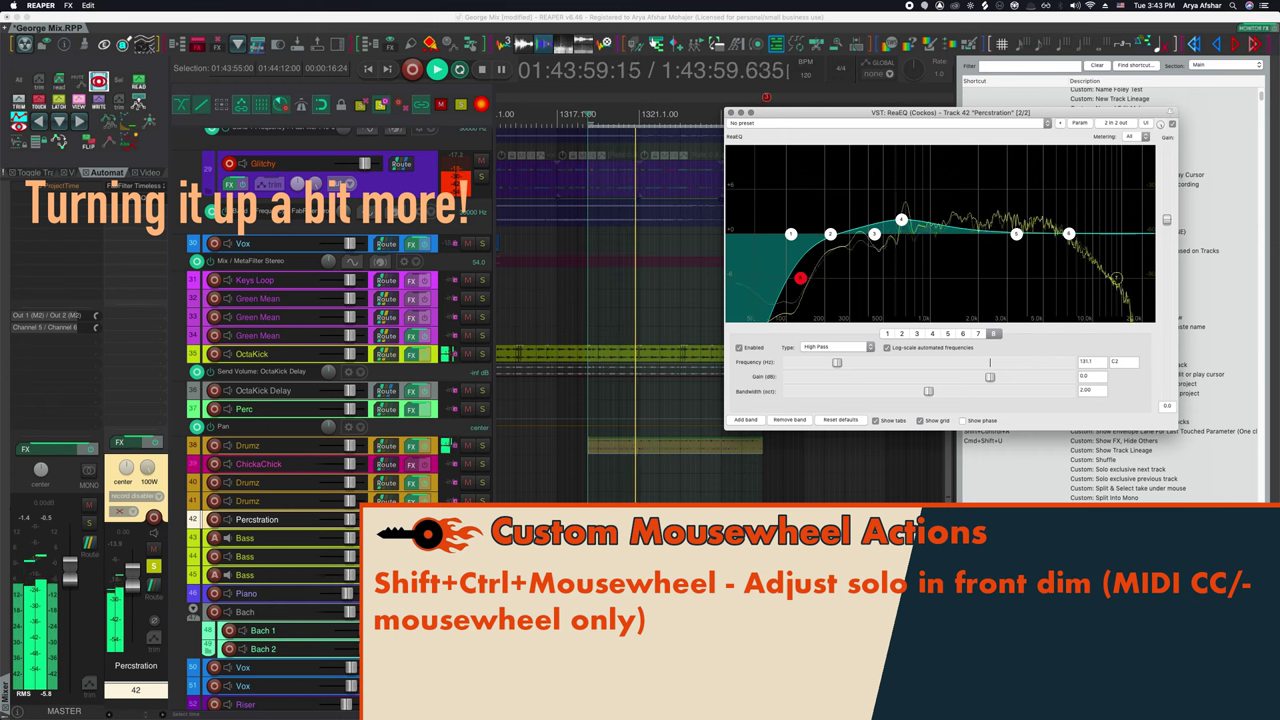
left_click_drag(1016, 234, 1011, 256)
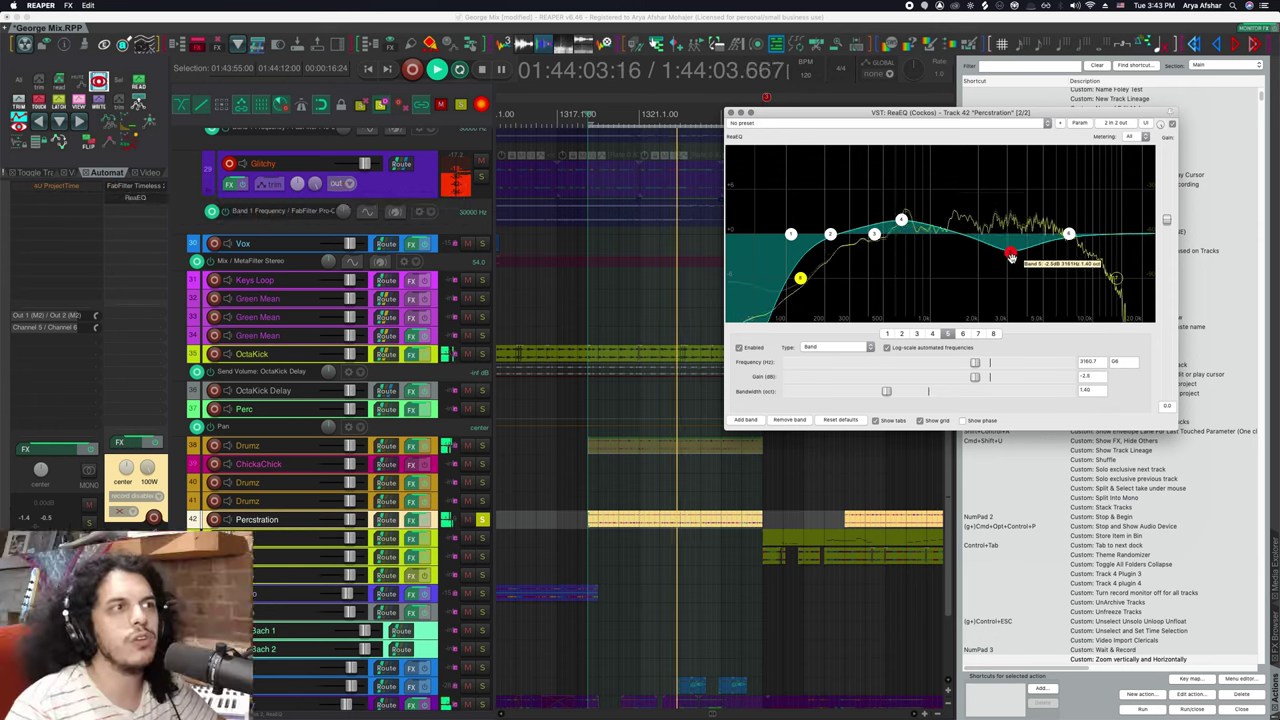
scroll(1011, 256, "down", 6)
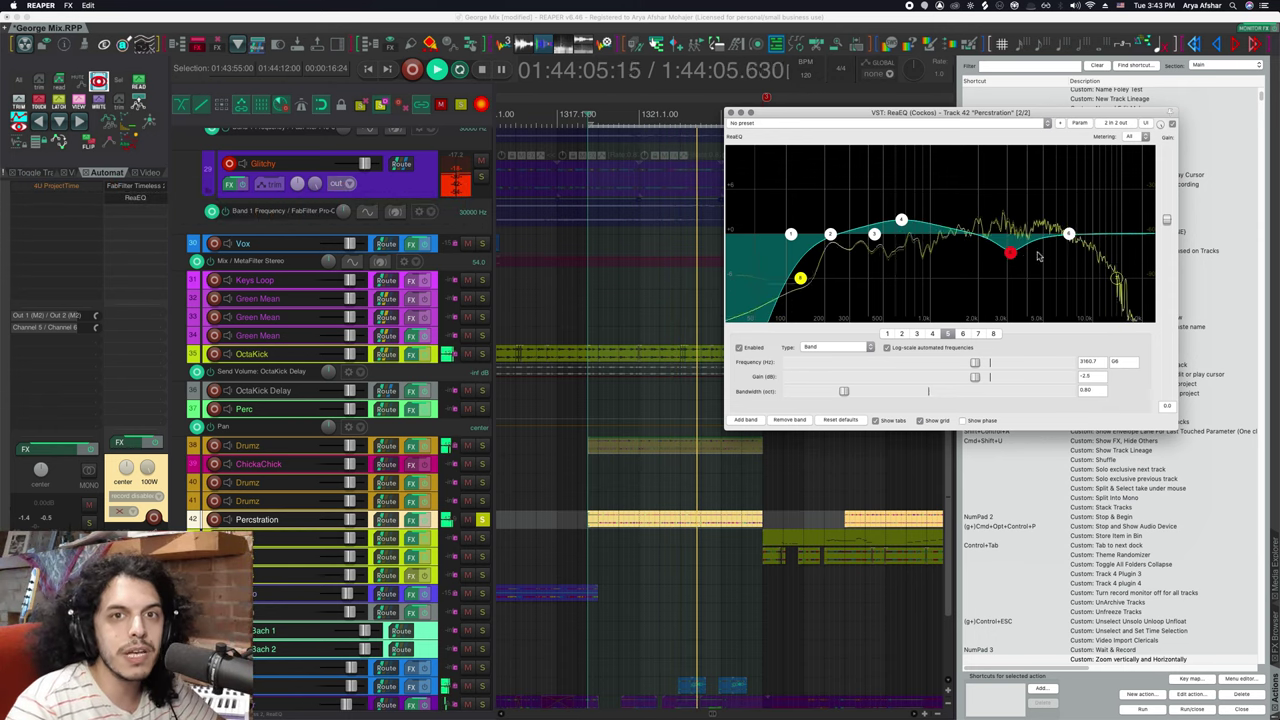
- Boost ReaEQ's high-shelf band 6 by about 3.5 dB near 7 kHz and unsolo the Percstration track
left_click(1068, 234)
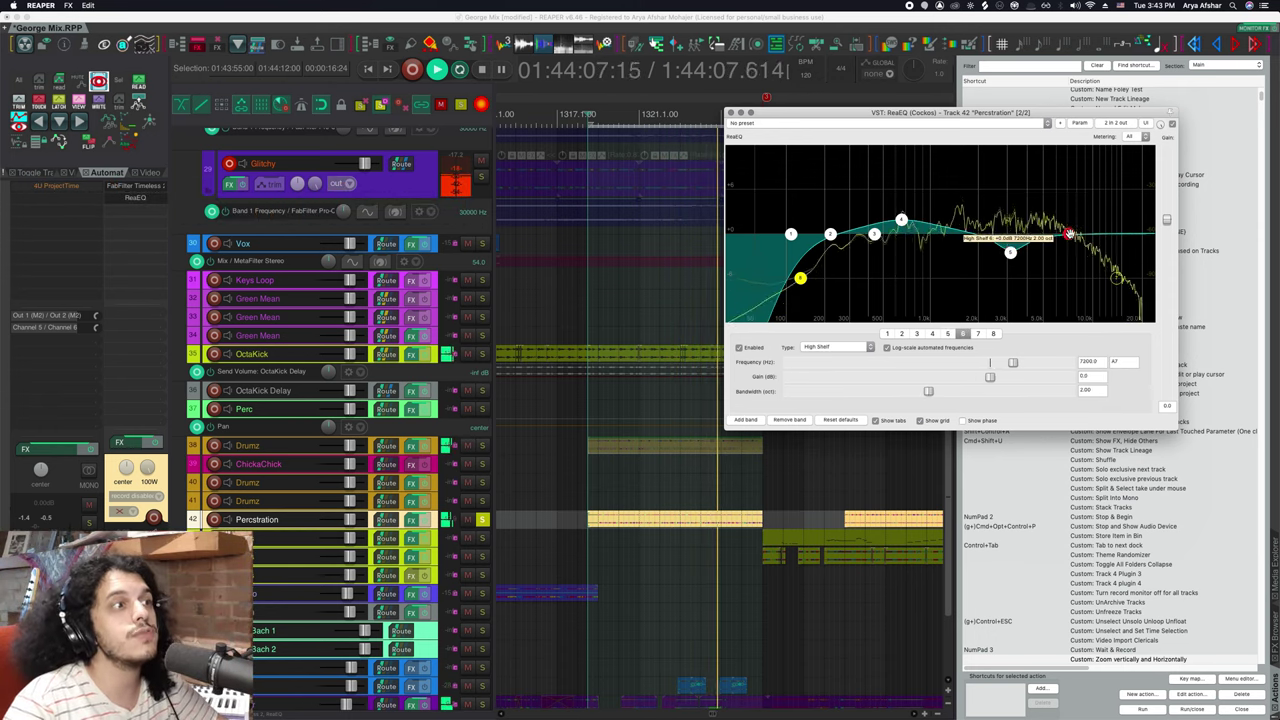
left_click_drag(1069, 235, 1066, 216)
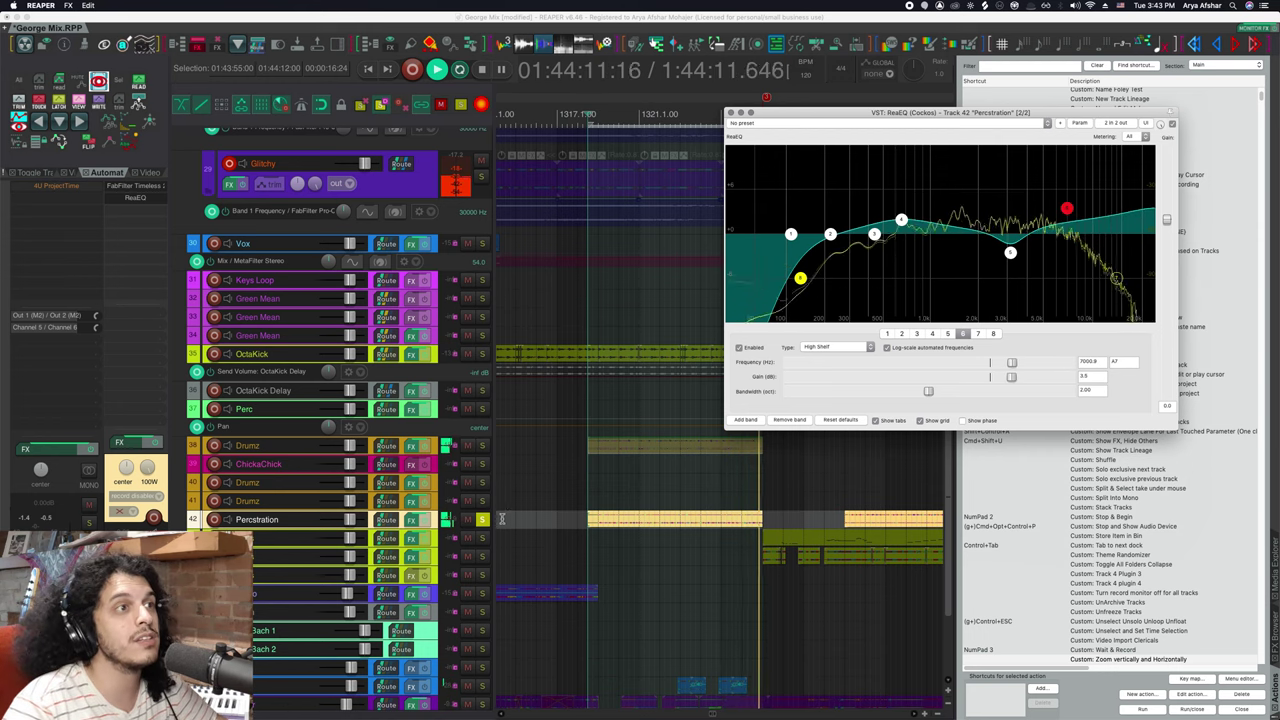
left_click(483, 520)
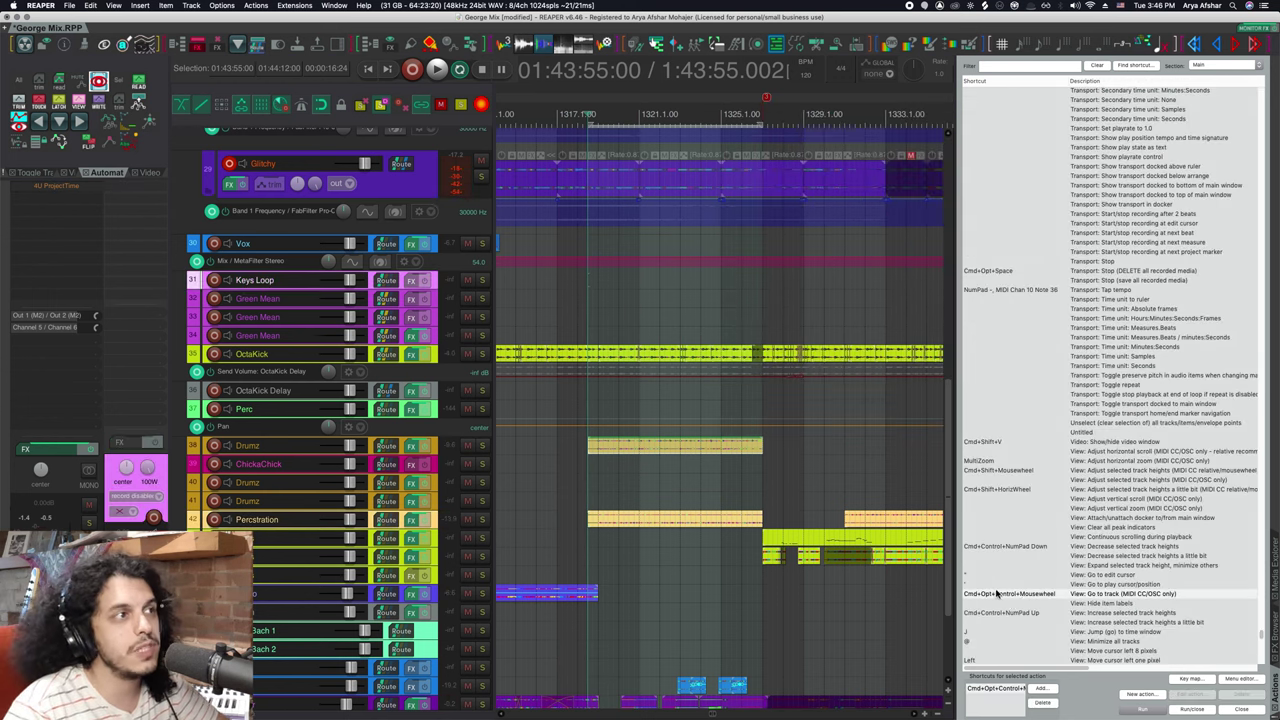
- Step up and down through the tracks with the View: Go to track mousewheel action
scroll(435, 312, "up", 2)
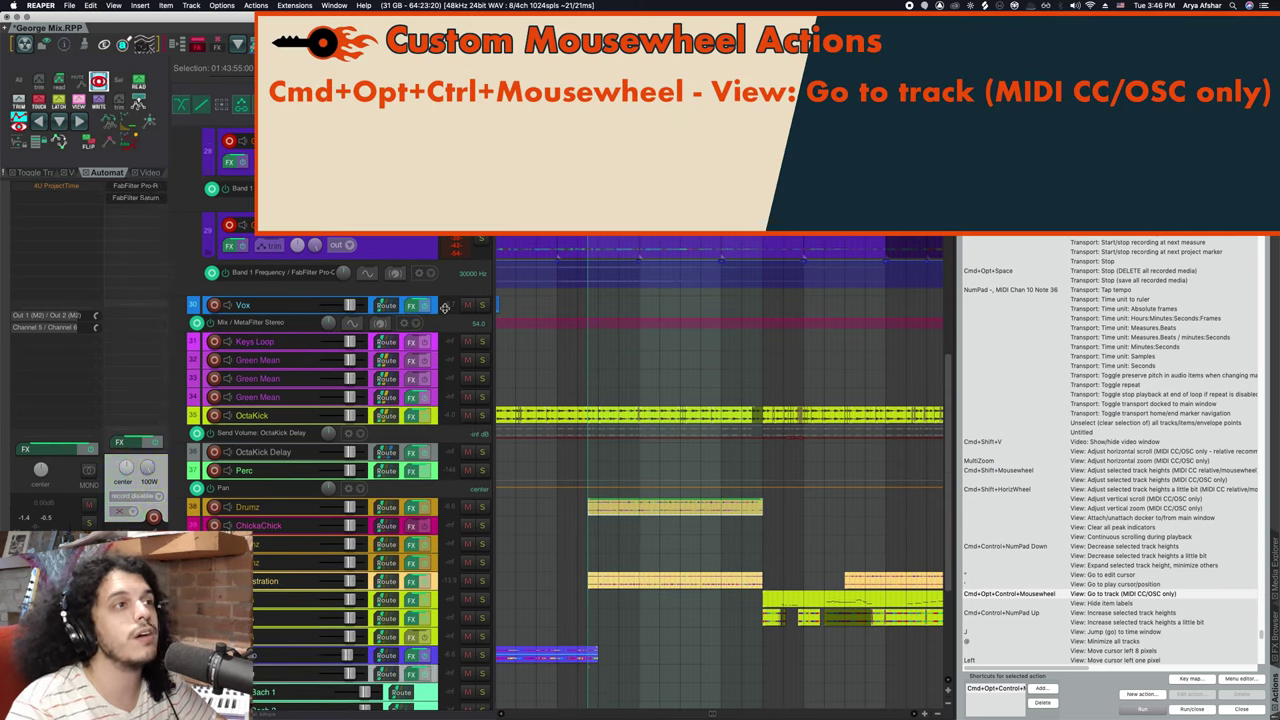
scroll(444, 307, "down", 4)
scroll(444, 307, "down", 3)
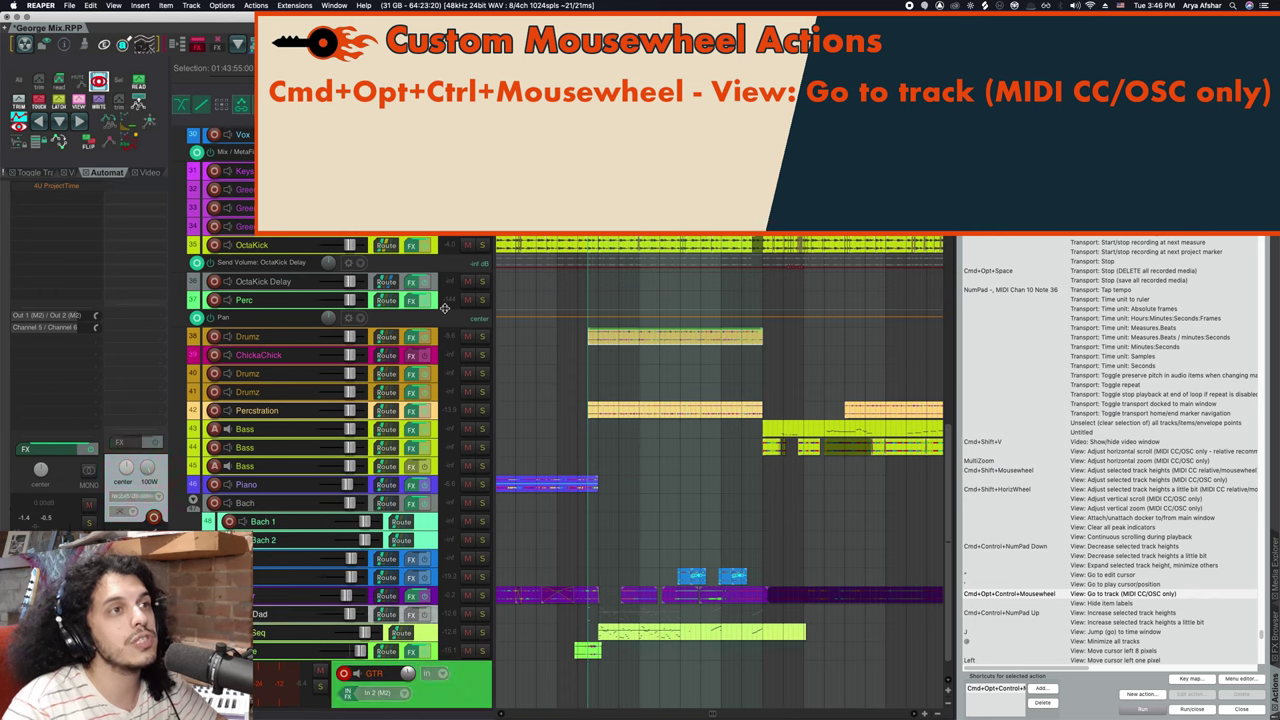
scroll(445, 308, "up", 5)
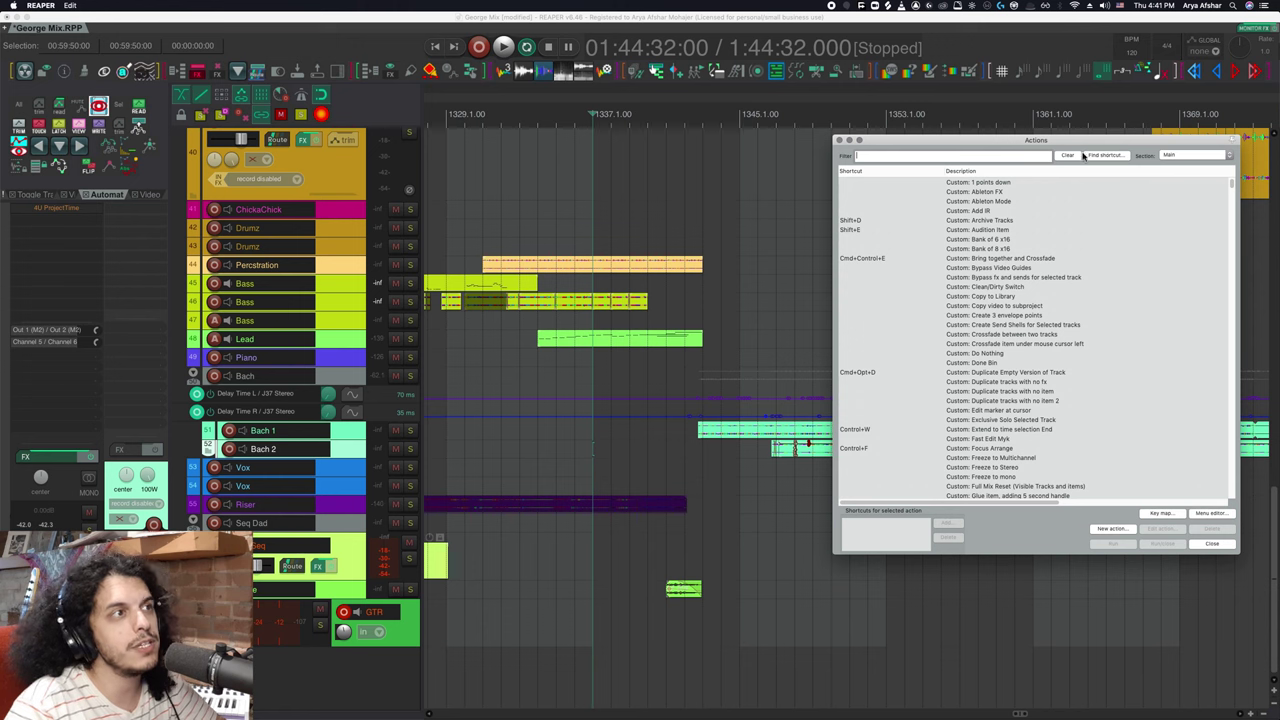
- Look up the Opt+Shift+Control+HorizWheel shortcut in the action list and select Adjust last touched FX parameter (MIDI CC/OSC only)
left_click(1087, 156)
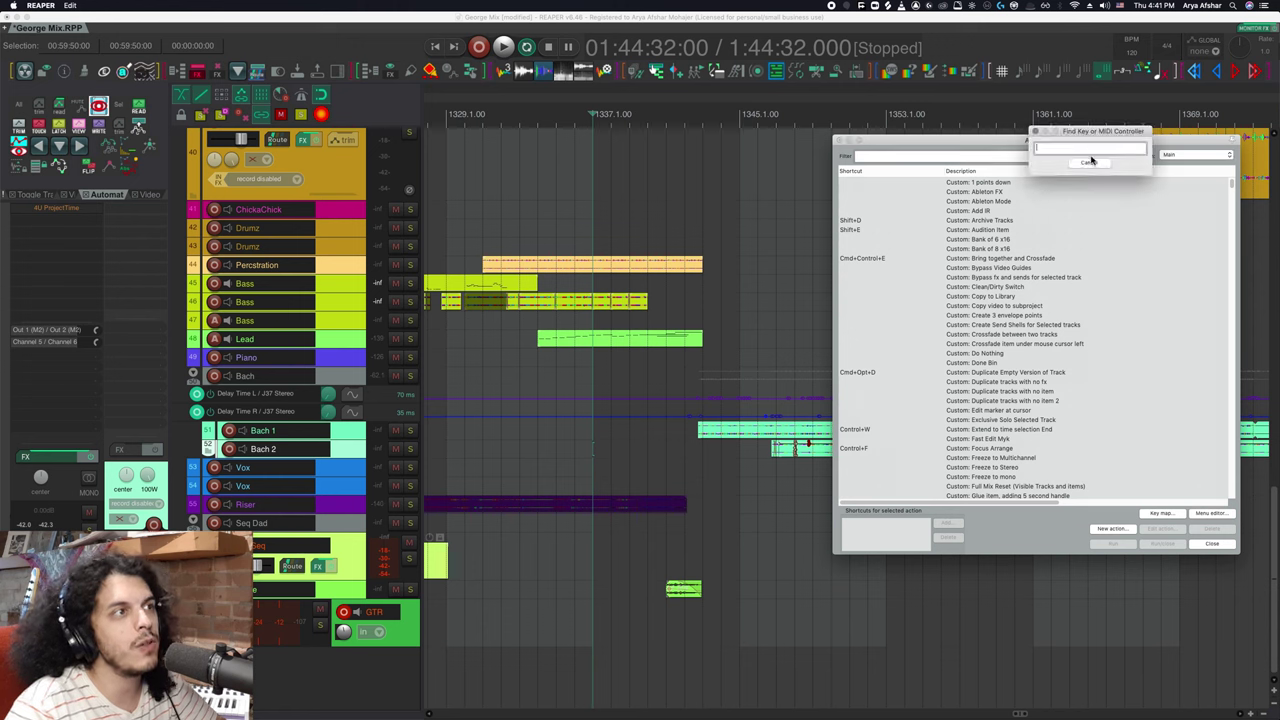
scroll(1091, 151, "right", 1)
scroll(1057, 374, "down", 3)
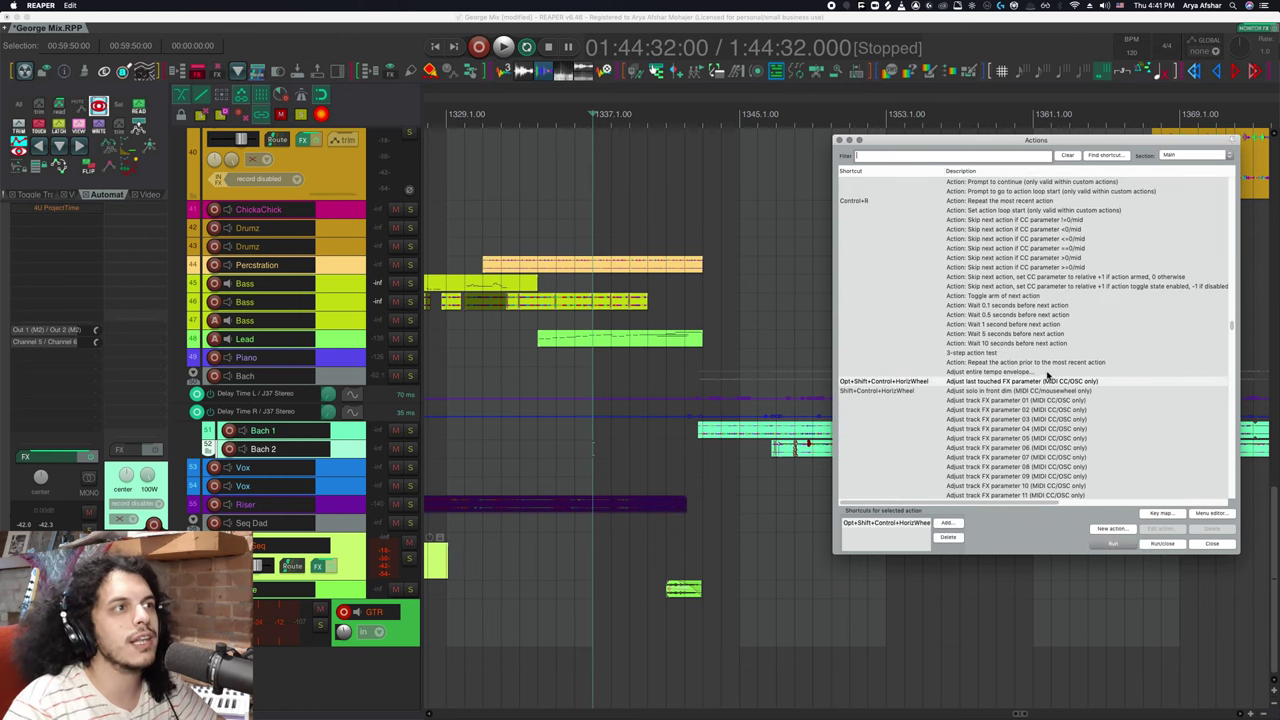
left_click(1010, 381)
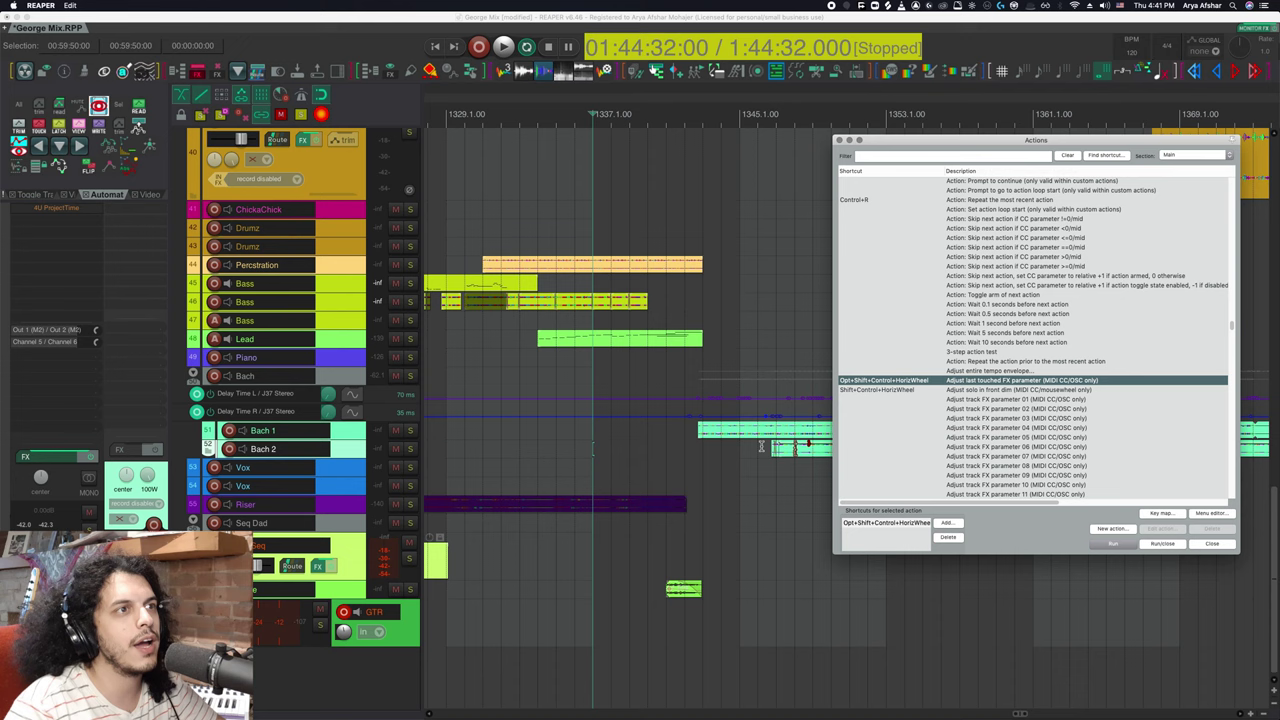
scroll(665, 463, "down", 4)
scroll(660, 465, "left", 1)
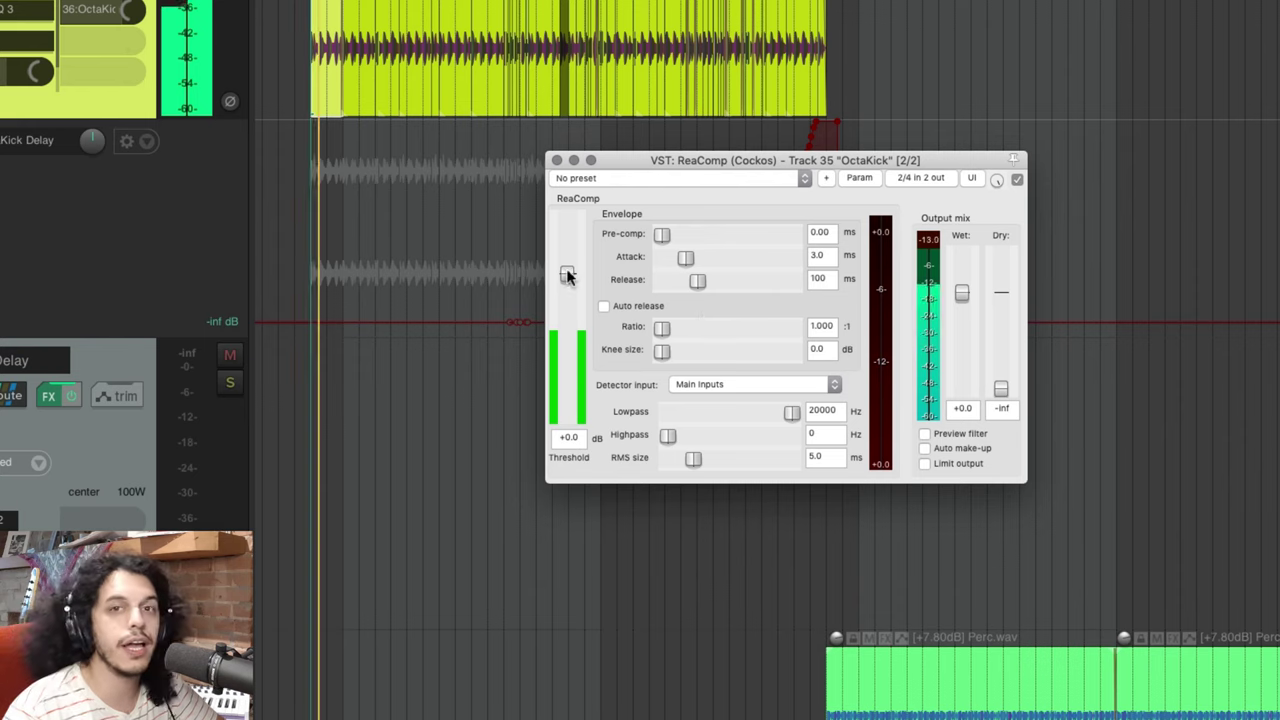
- During playback, set OctaKick's ReaComp ratio to about 1.439:1 and its threshold to about -18.6 dB
left_click_drag(566, 276, 567, 330)
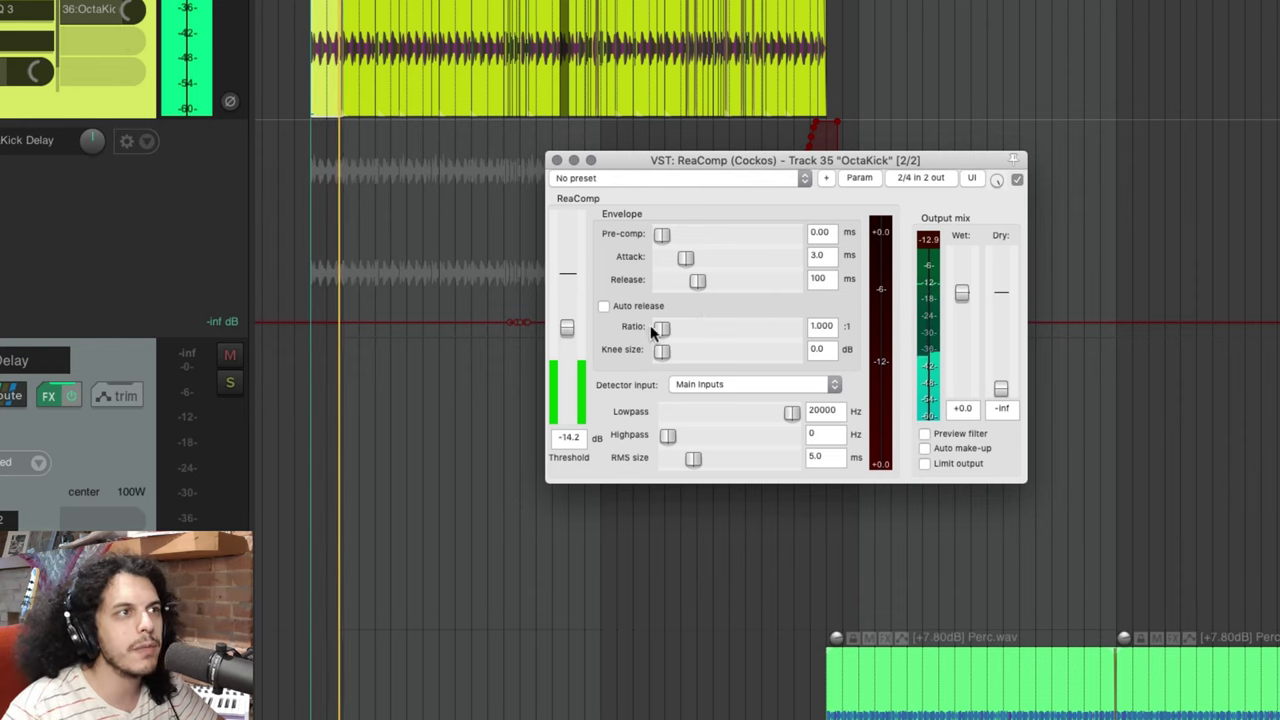
left_click_drag(662, 327, 695, 328)
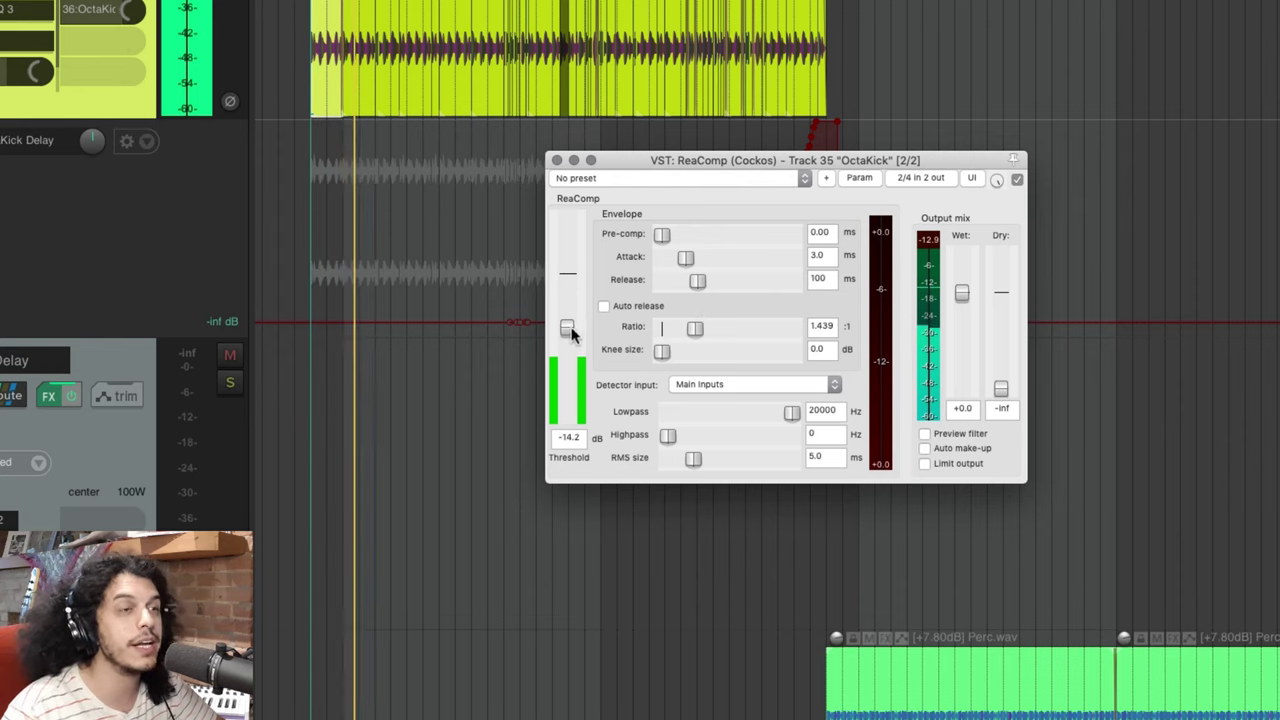
left_click_drag(568, 330, 569, 341)
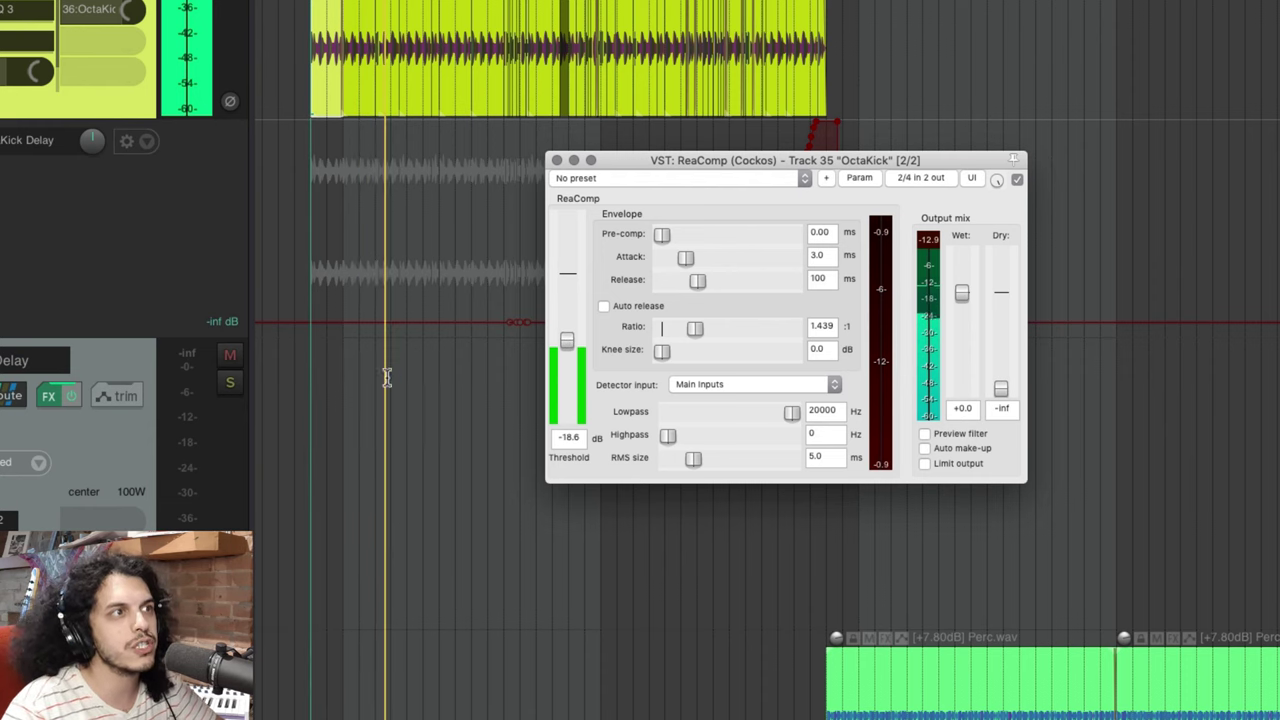
- Use the last-touched FX parameter mousewheel action to bring ReaComp's threshold to -23.0 dB and its ratio to 3.62:1
scroll(380, 383, "up", 8)
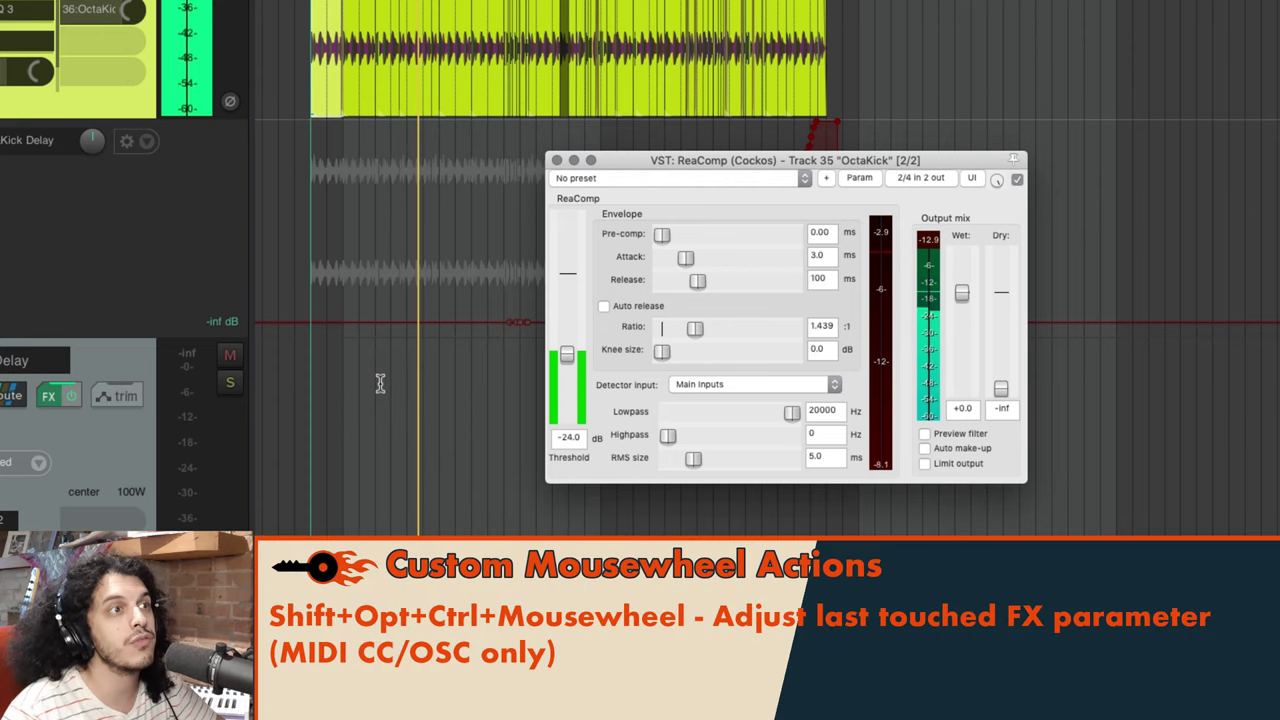
scroll(380, 383, "up", 1)
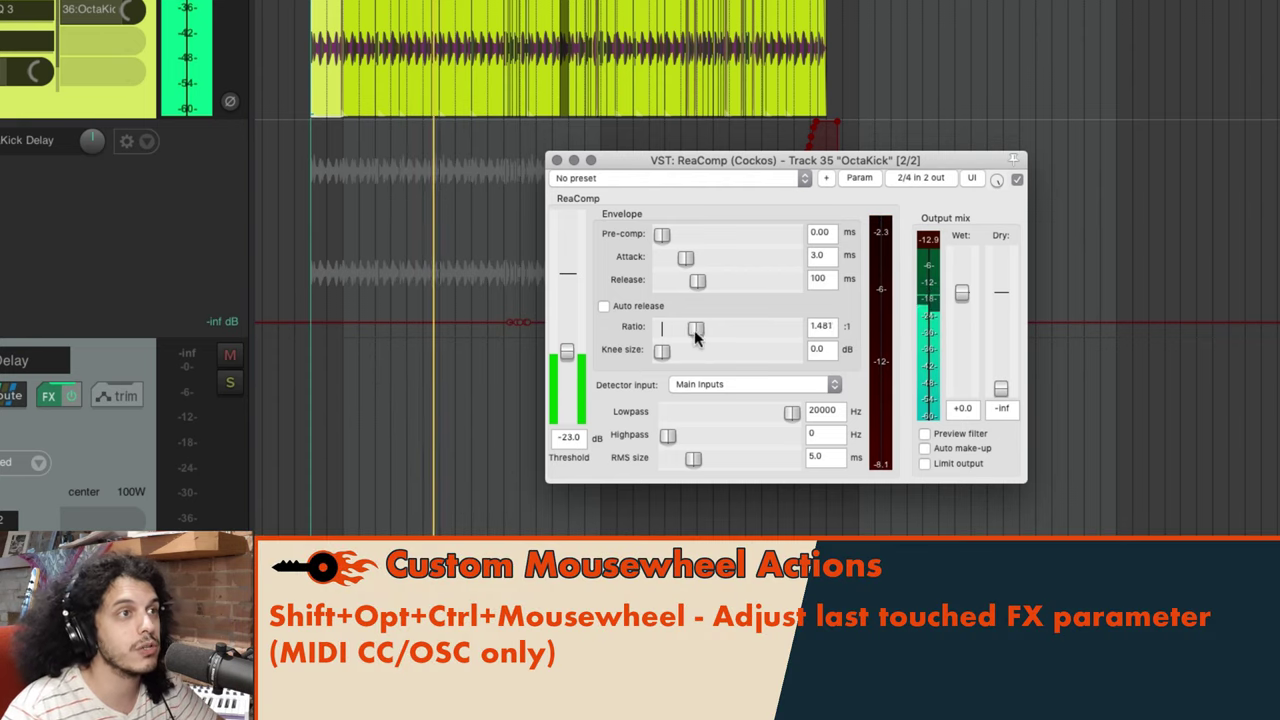
scroll(541, 398, "up", 5)
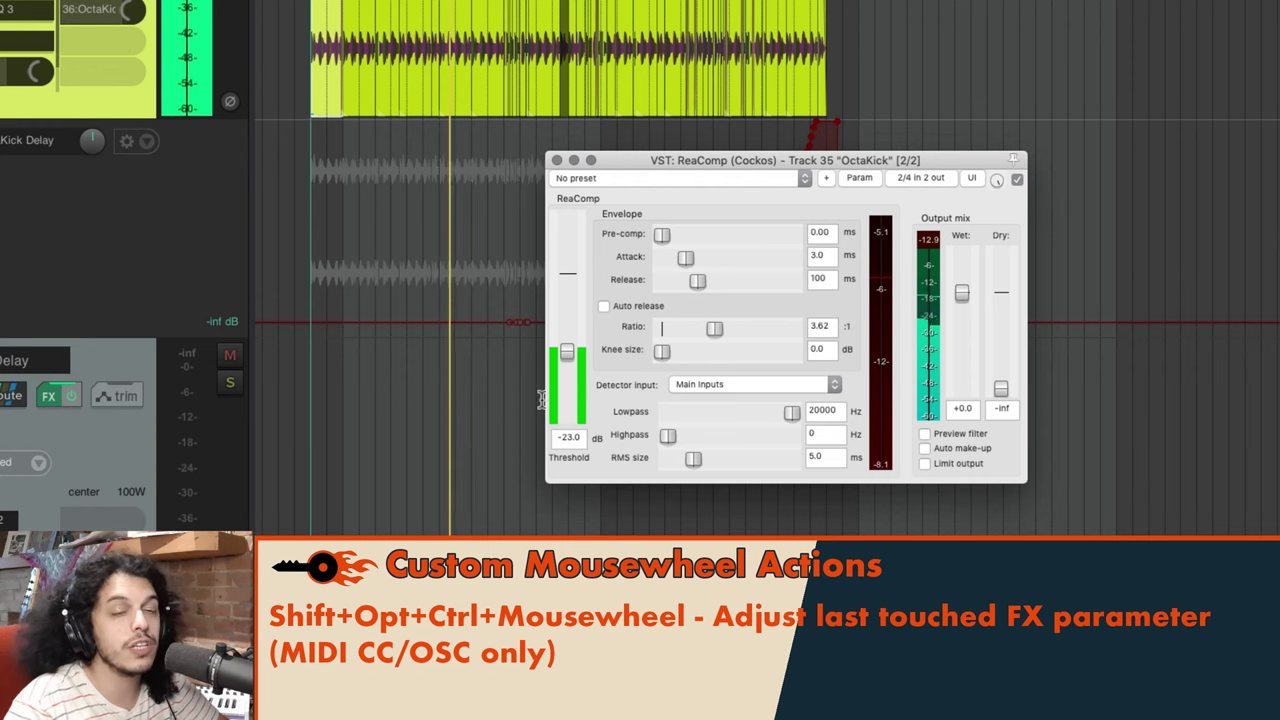
scroll(541, 398, "up", 5)
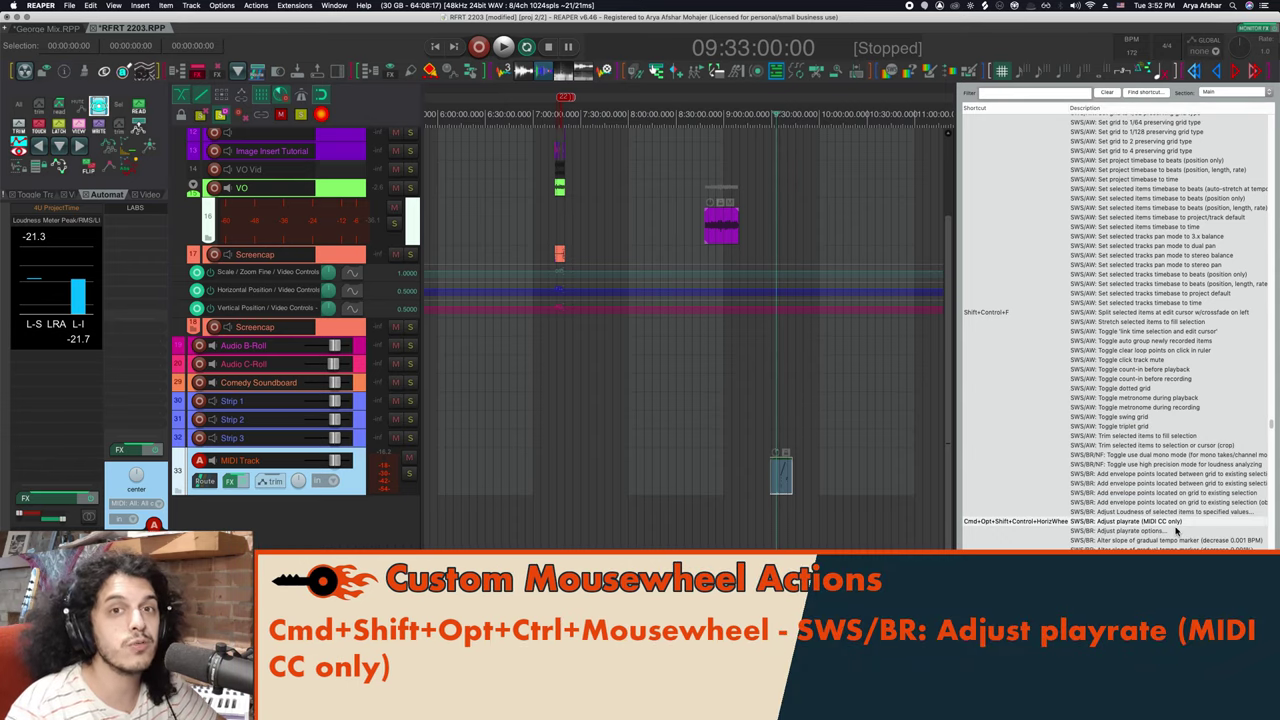
- Play the VO ADR - 4.wav item with the playrate raised to 1.63, trim its start to 8:50:20:10, and stop playback
left_click(713, 232)
scroll(712, 231, "up", 5)
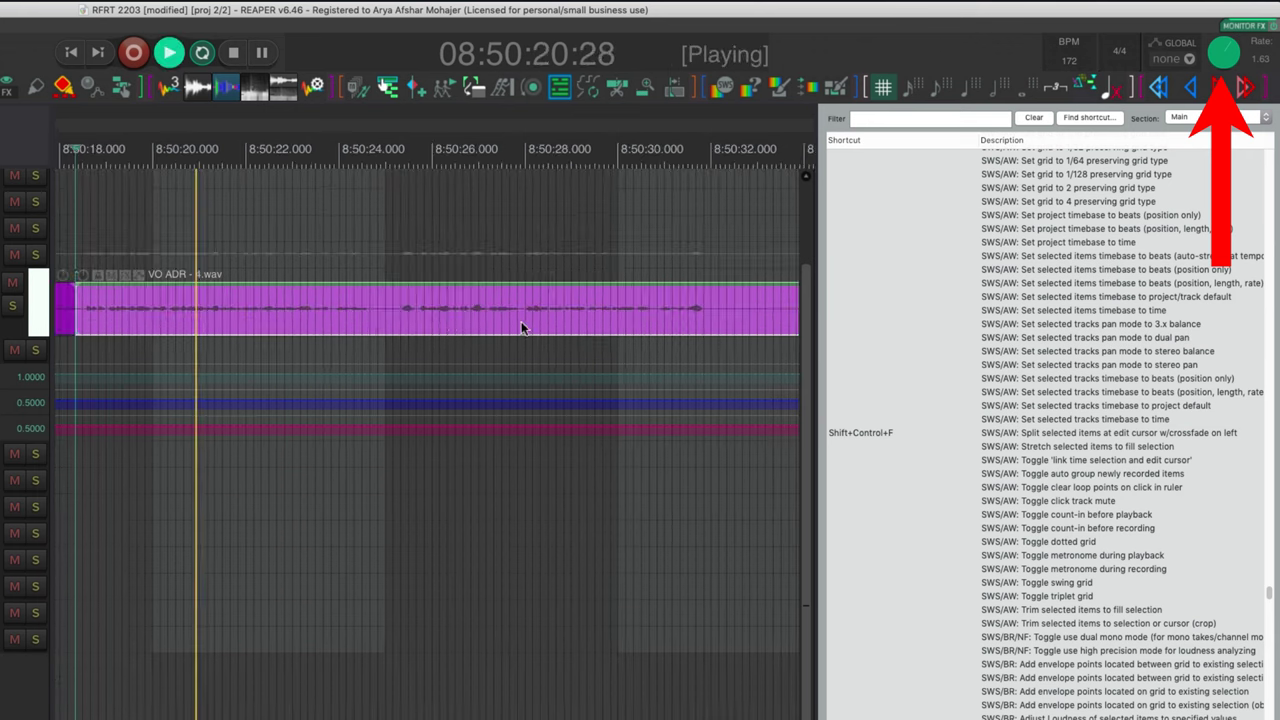
key("a")
key("space")
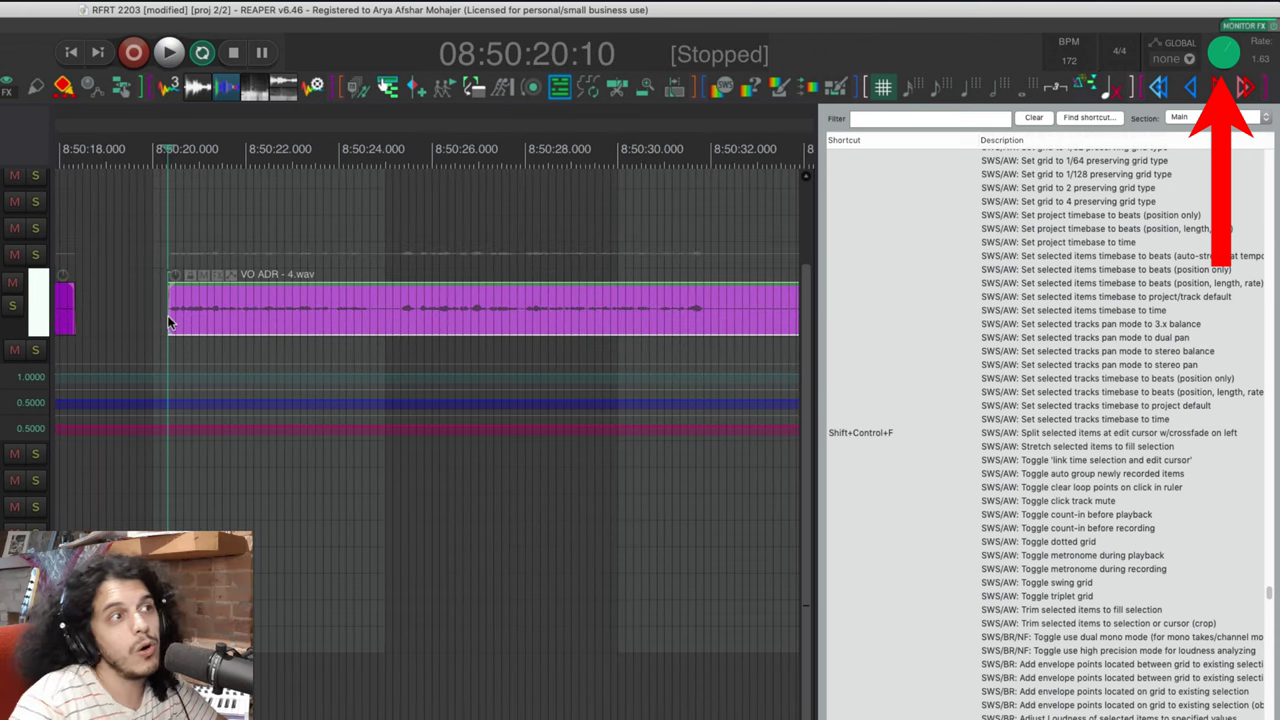
- Play VO ADR - 4.wav from 8:50:33:15 and reset the playrate to 1.0 with the edit cursor at 8:50:36:25
scroll(409, 325, "right", 5)
left_click(324, 318)
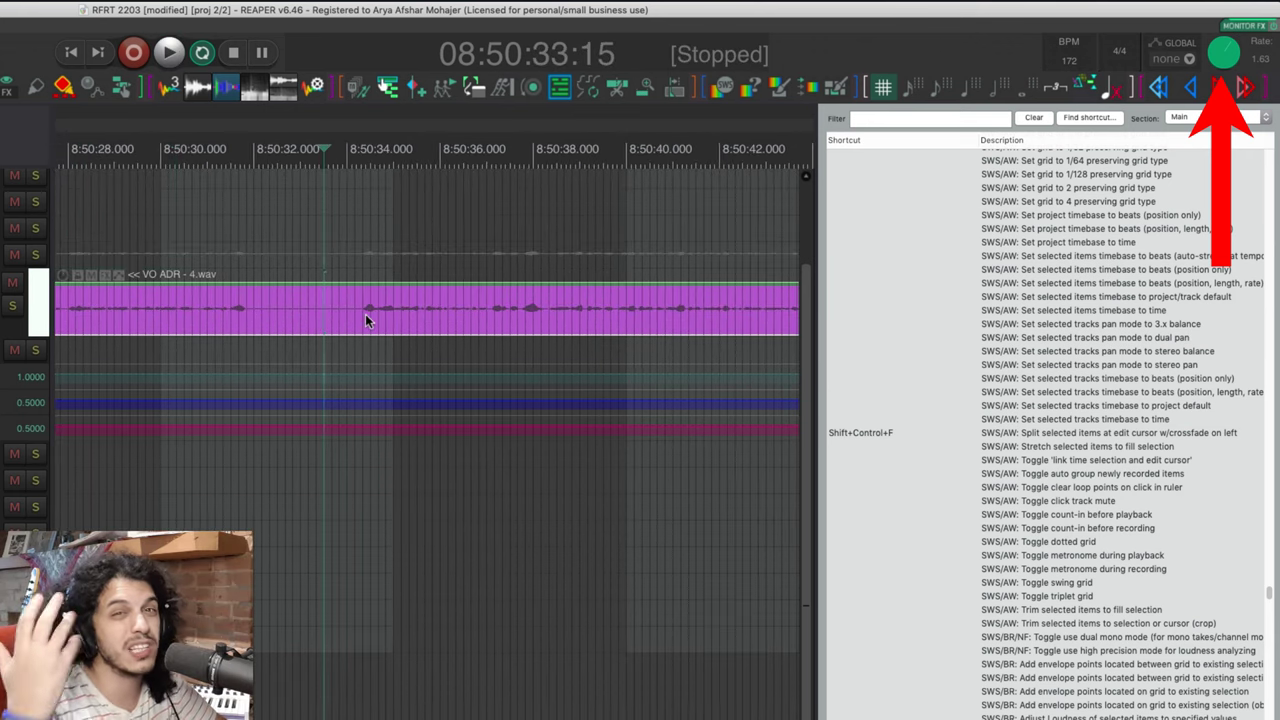
key("space")
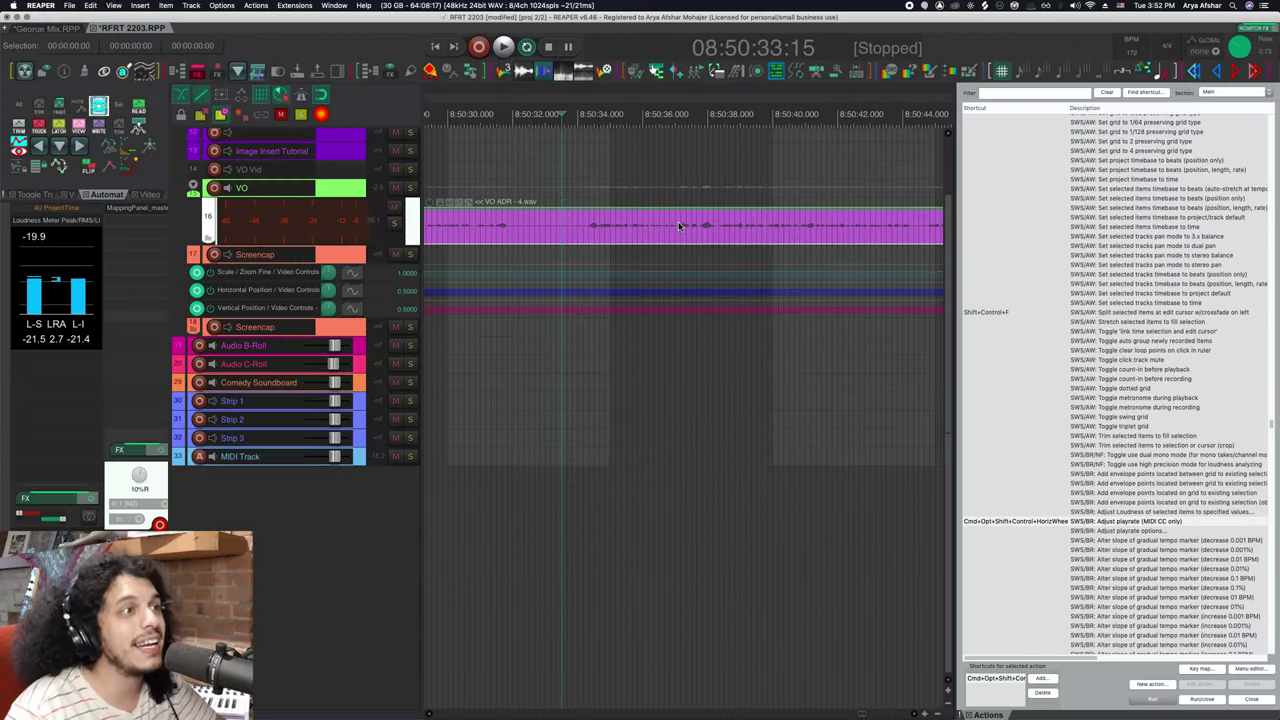
left_click(669, 366)
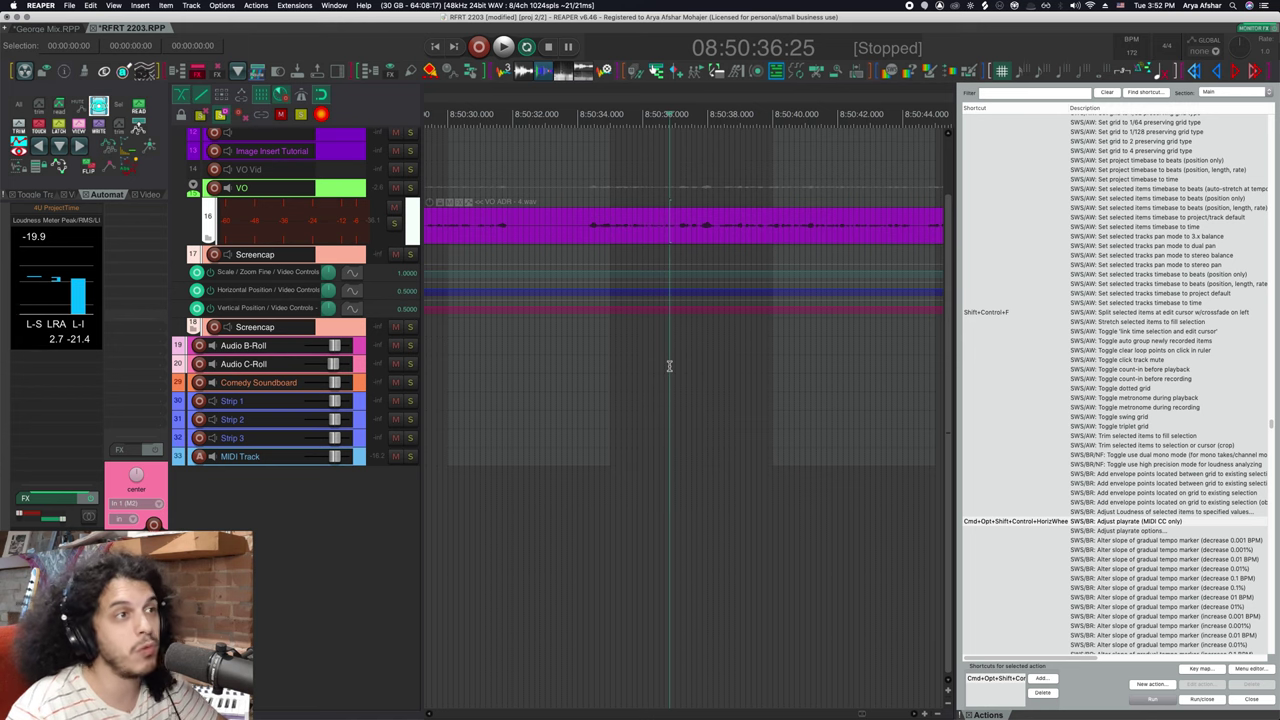
- Open the mouse modifier preferences and review the double click behaviors for the Track context
key("super+comma")
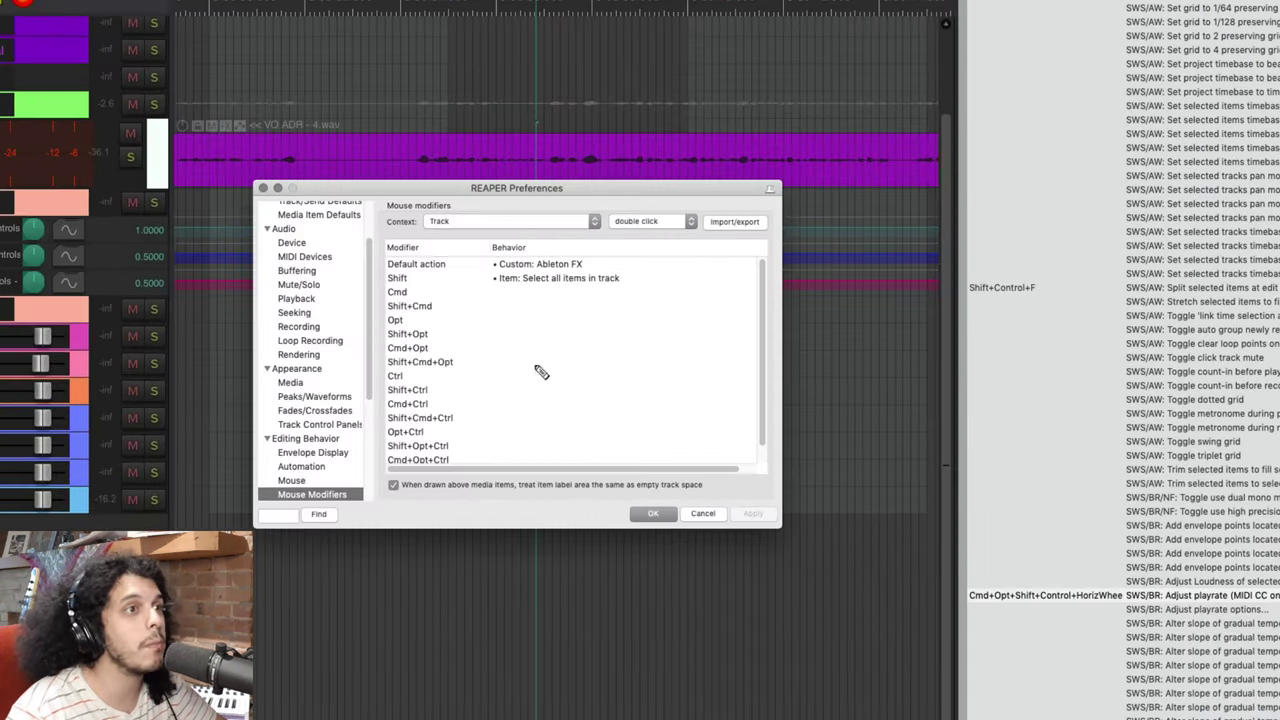
left_click(490, 221)
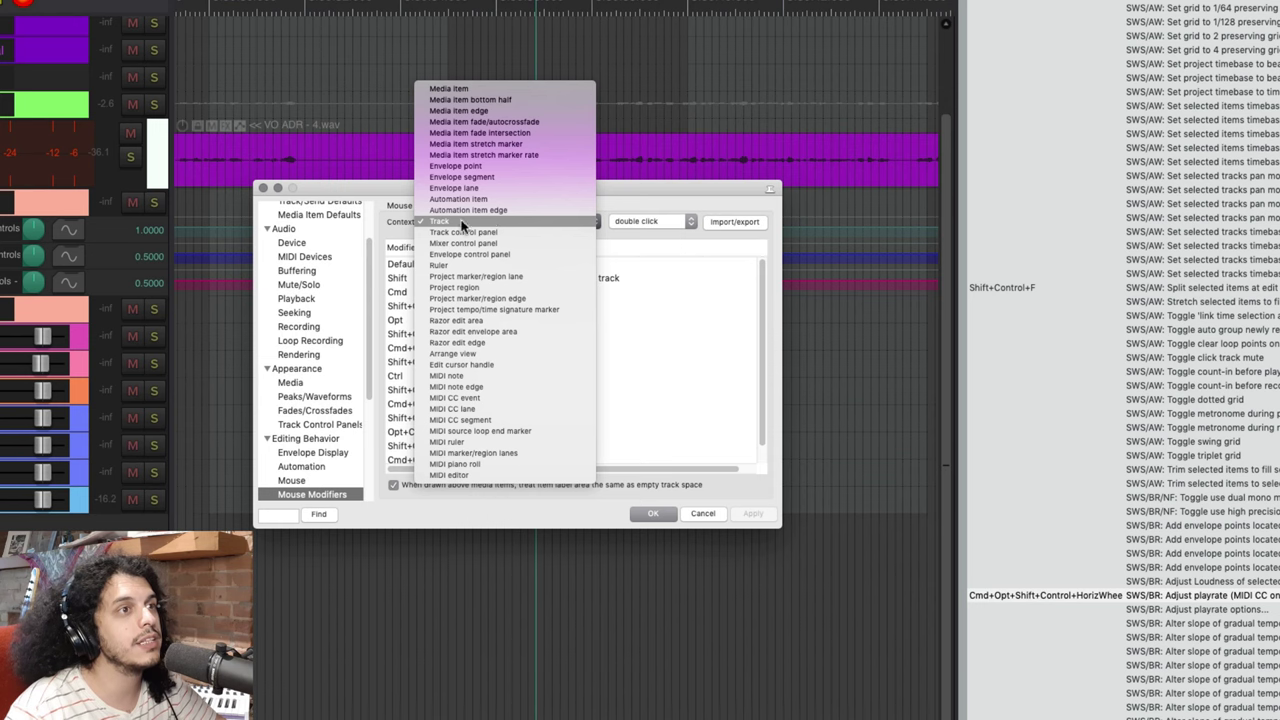
left_click(685, 205)
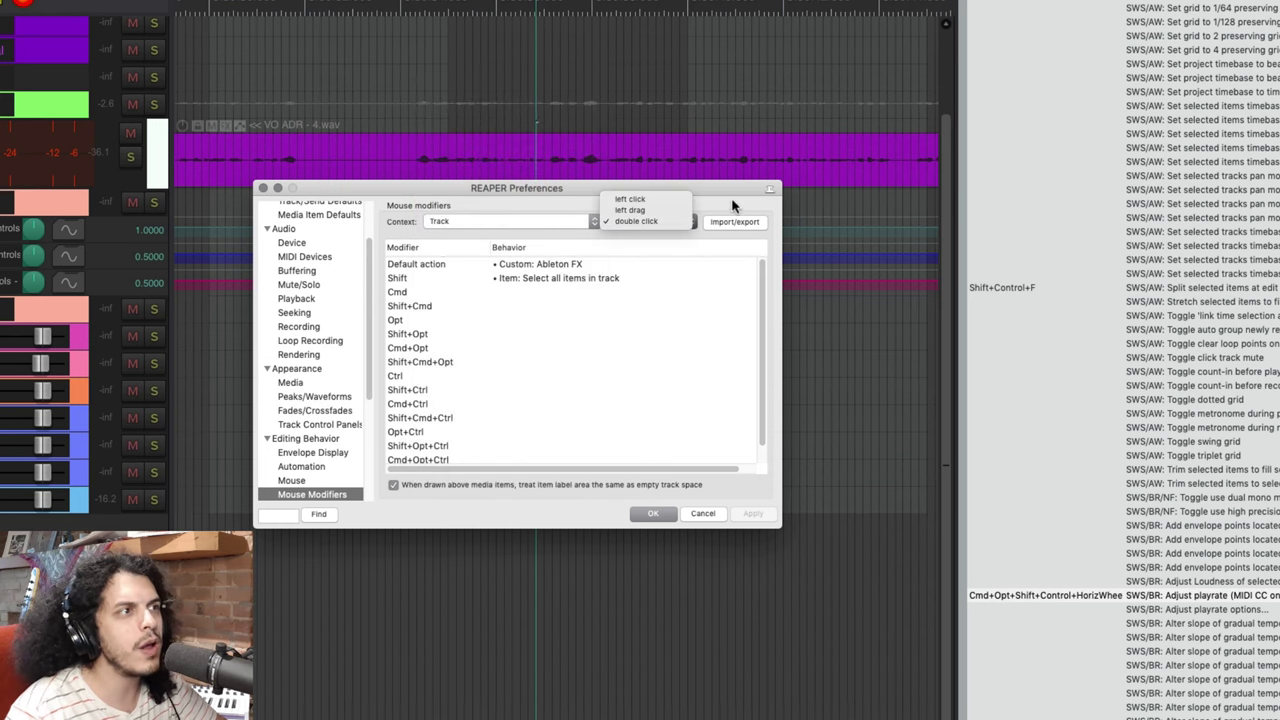
left_click(649, 220)
scroll(642, 305, "down", 2)
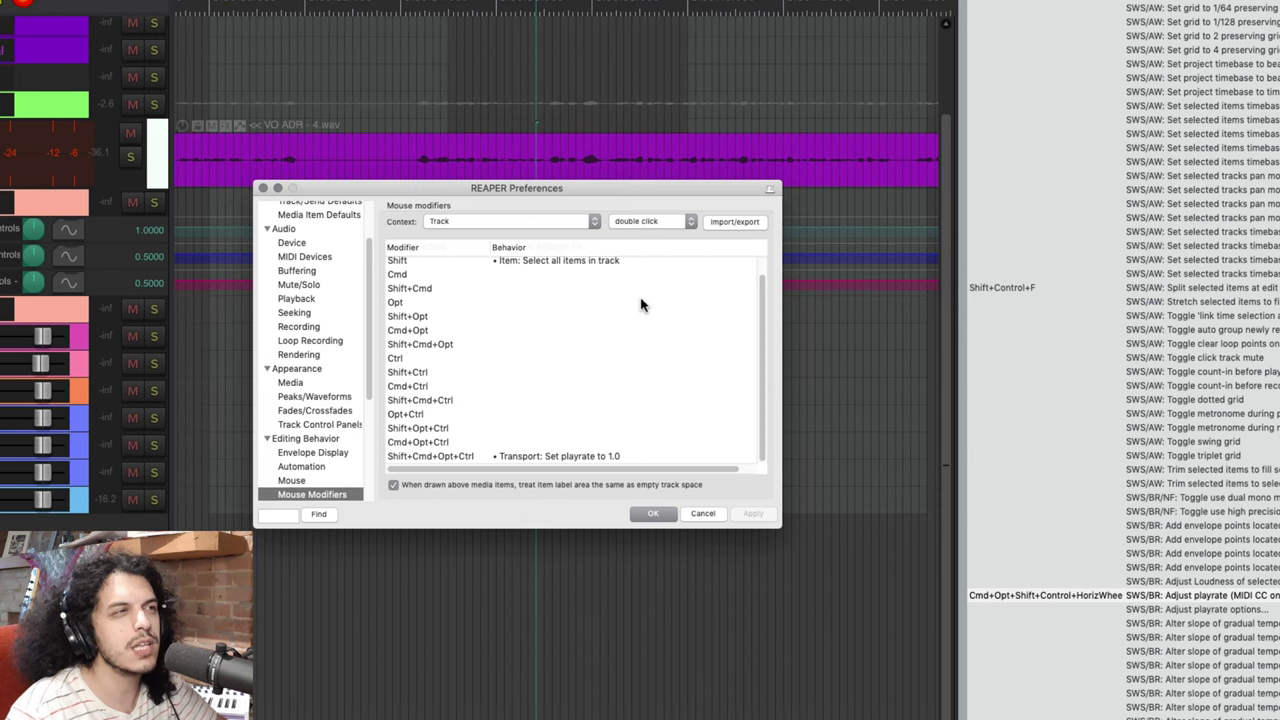
- Assign Transport: Set playrate to 1.0 to the Shift+Cmd+Opt+Ctrl track double click modifier and save the preferences
left_click(567, 458)
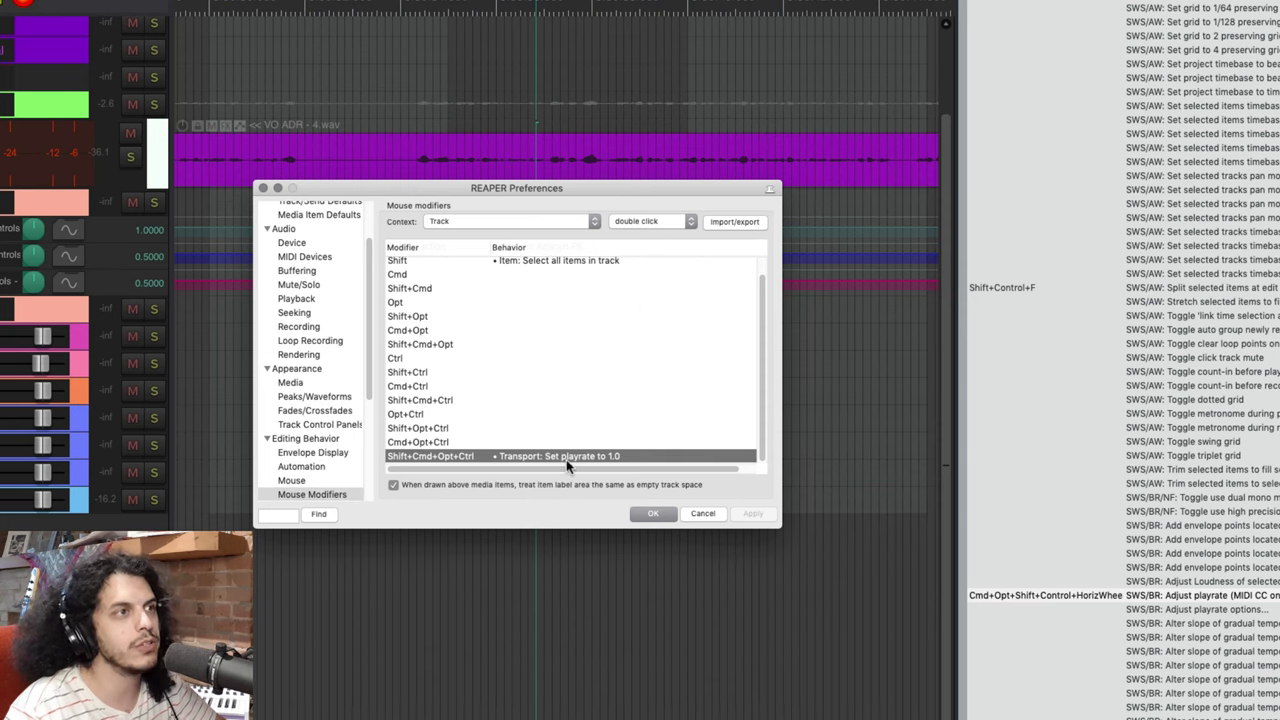
left_click(596, 458)
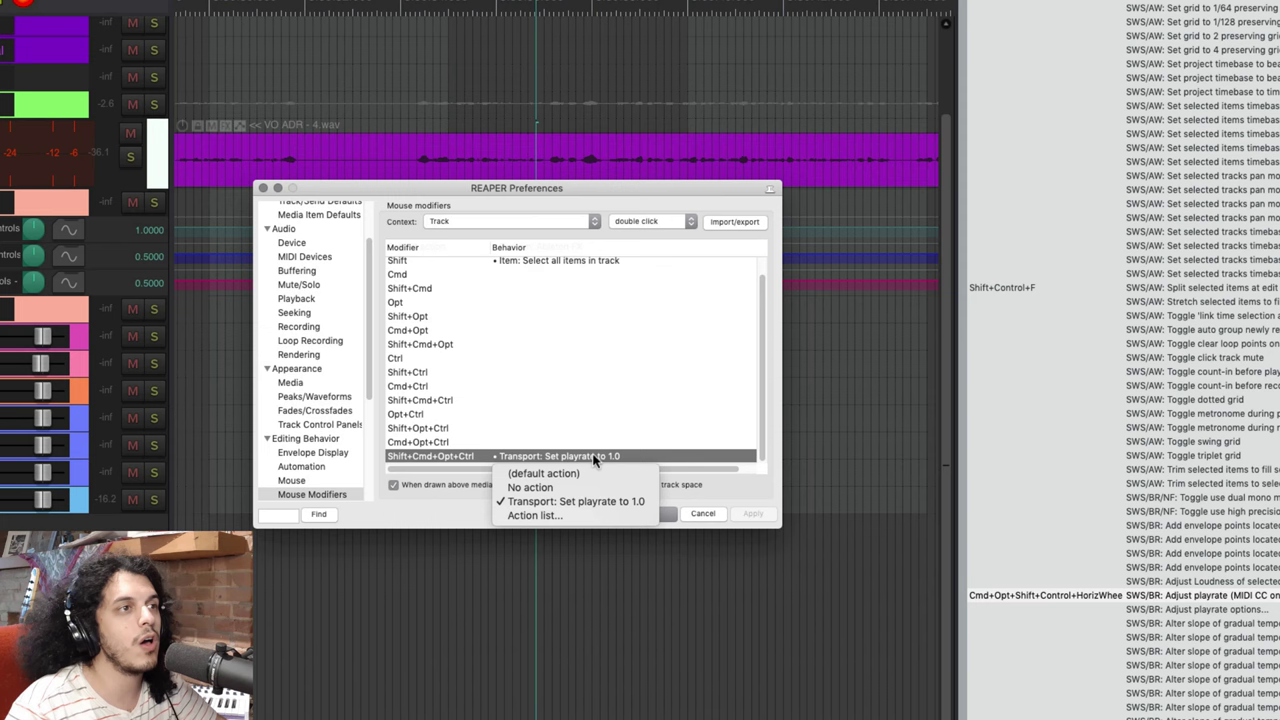
left_click(551, 516)
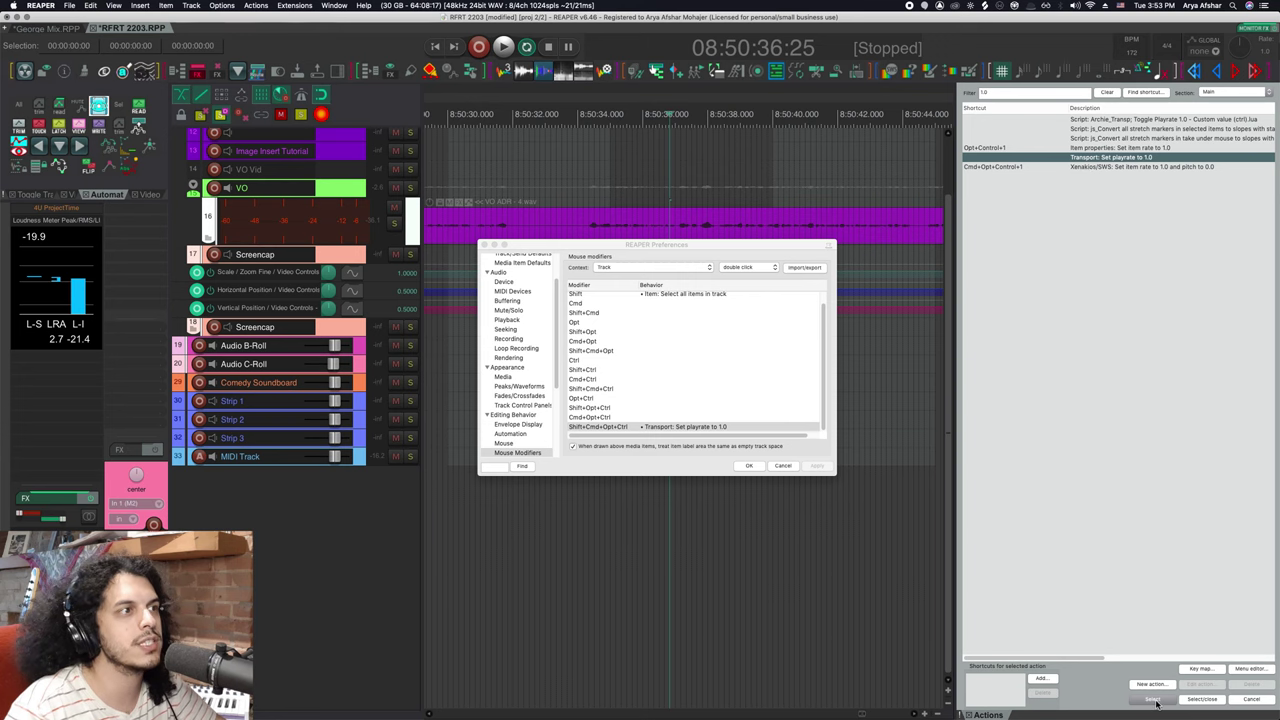
left_click(1155, 700)
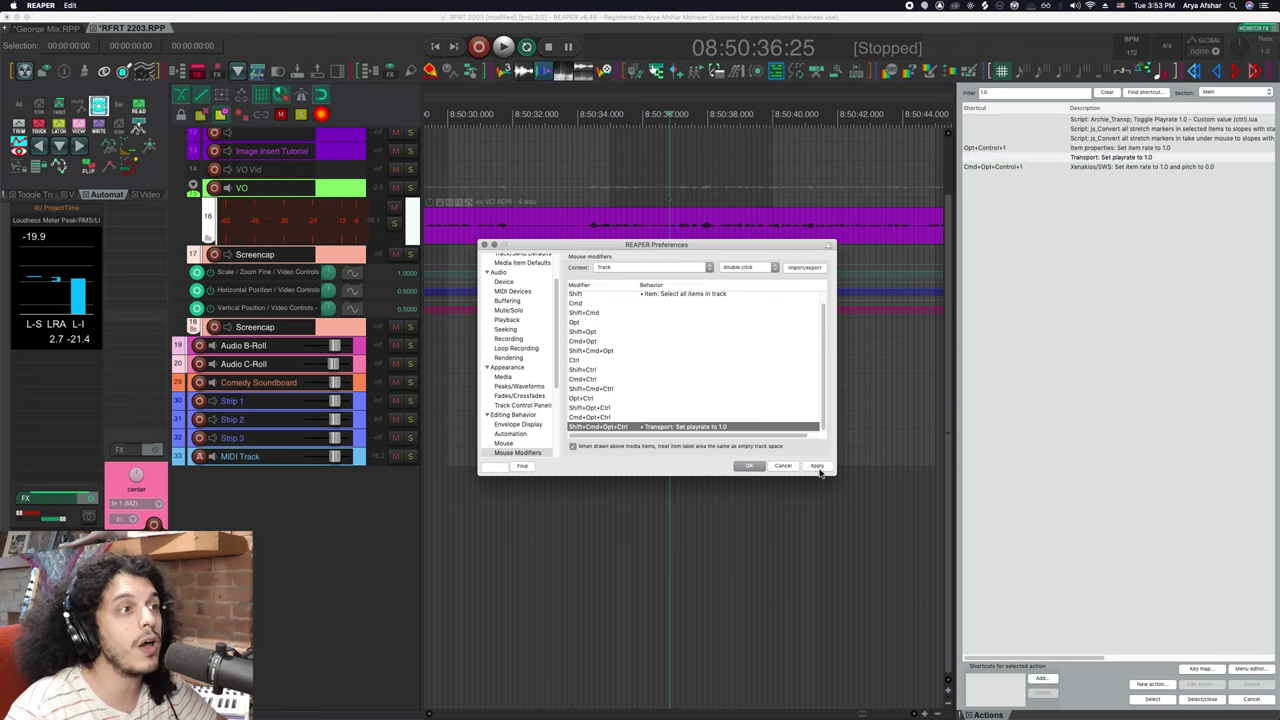
left_click(750, 467)
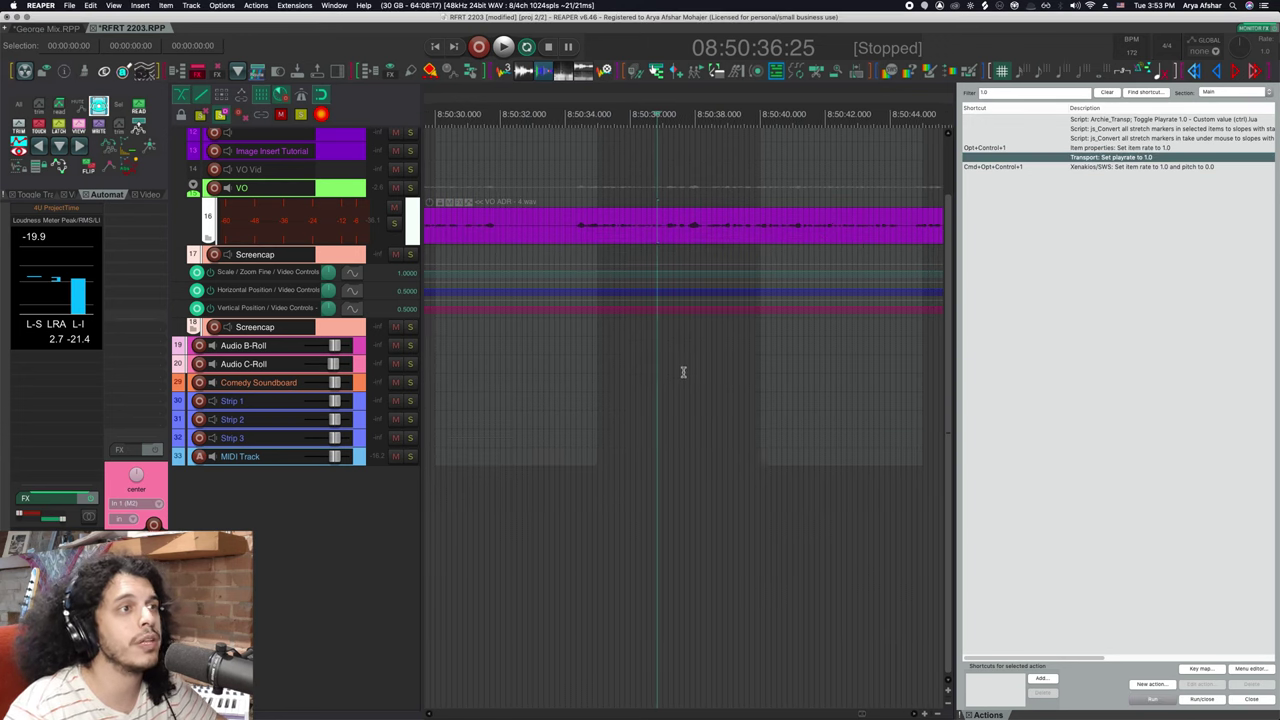
- Play back the VO ADR recording and view the MIDI Track item's notes in the MIDI editor
key("space")
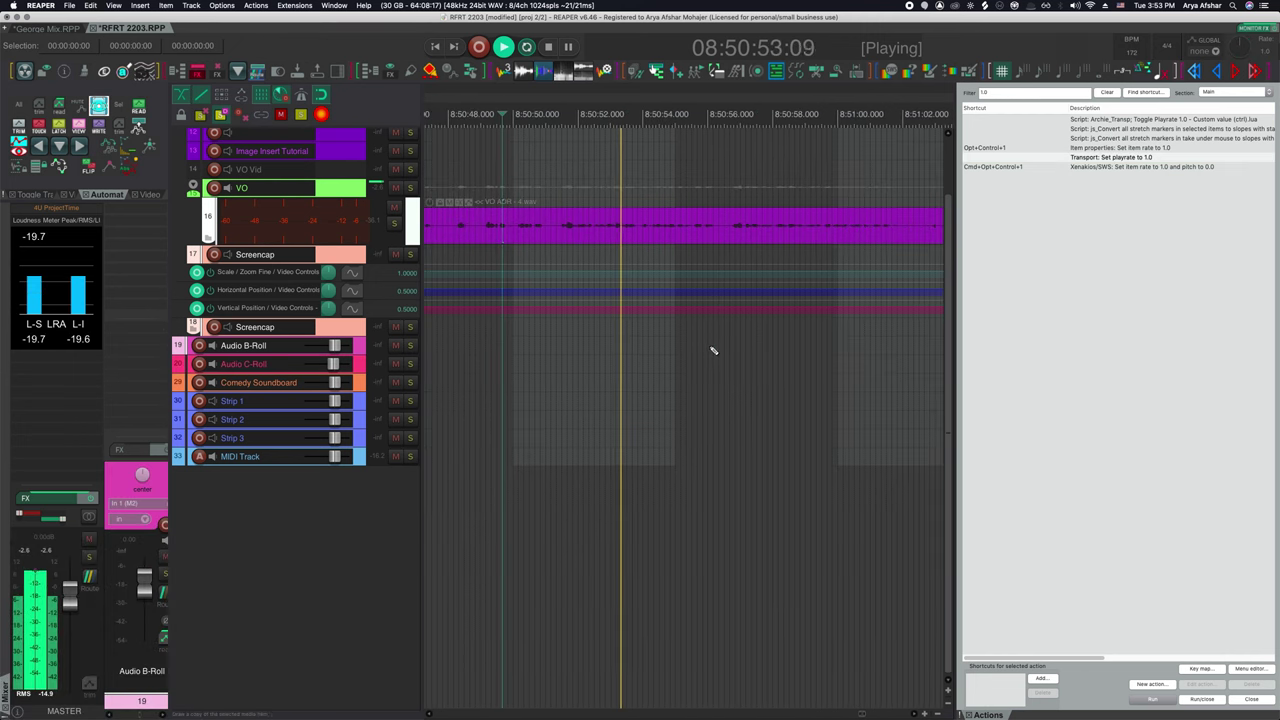
scroll(710, 350, "down", 3)
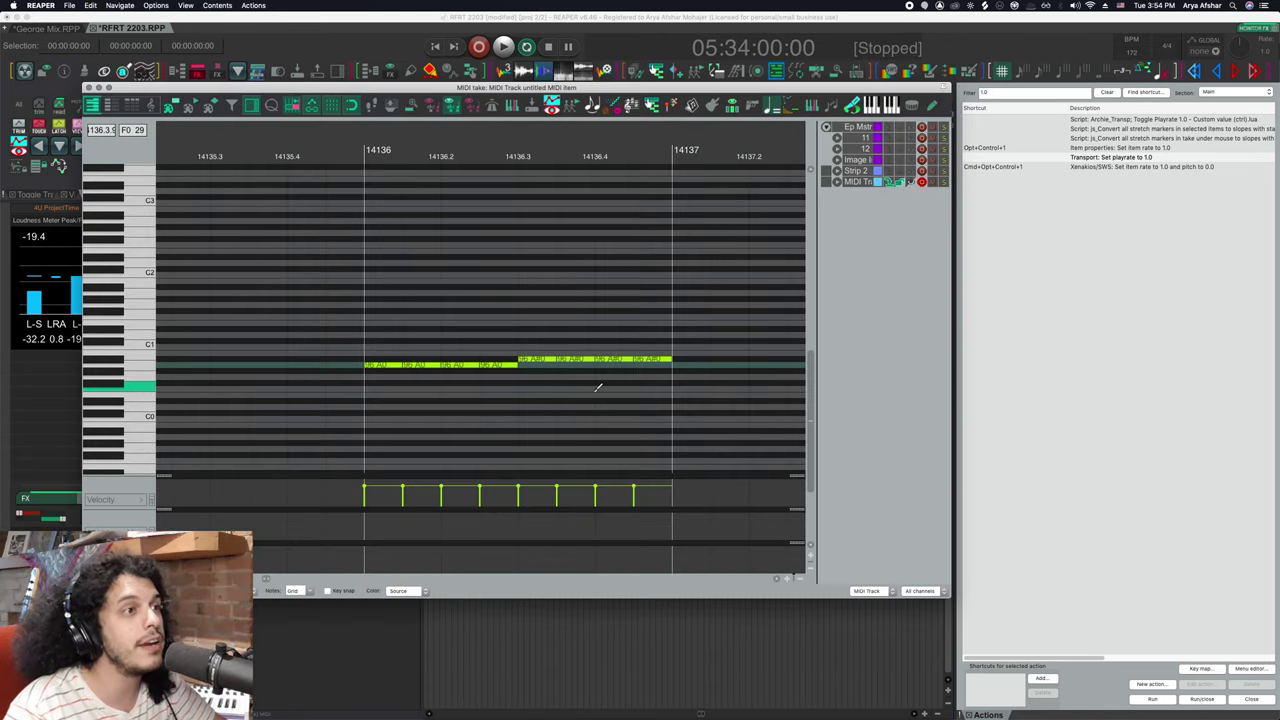
key("g")
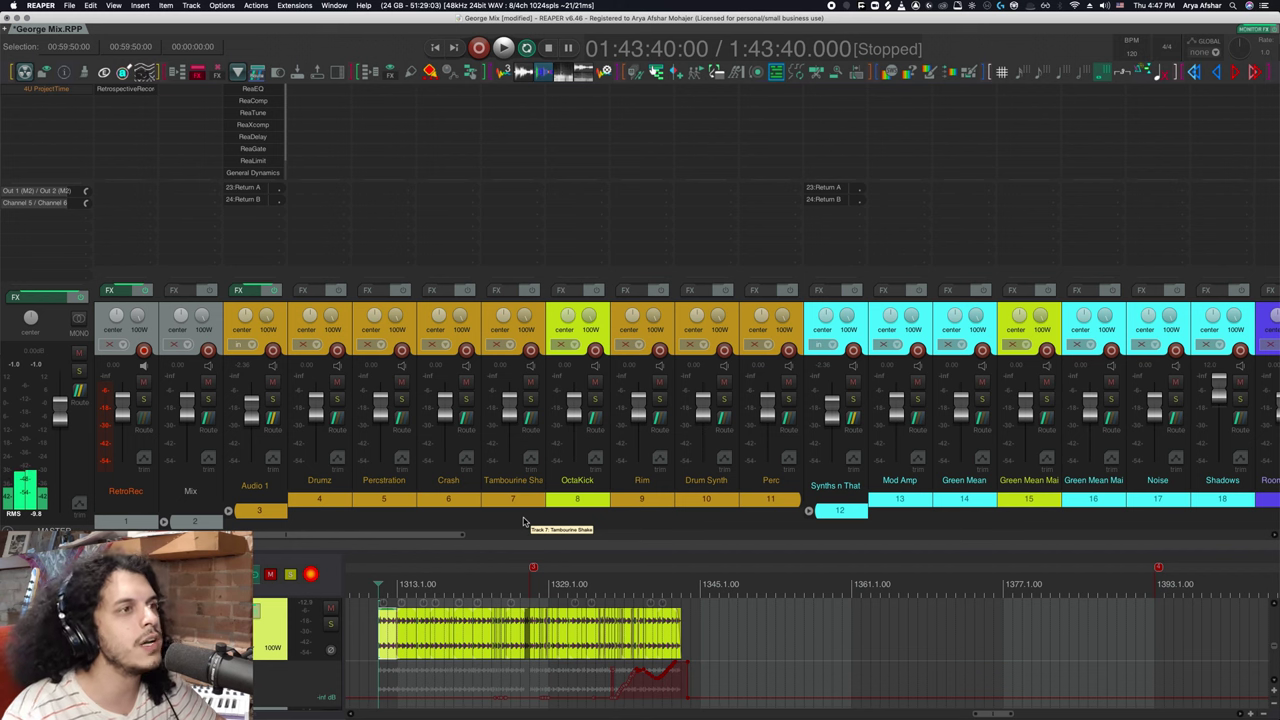
- Scroll the mixer horizontally back and forth through George Mix's track strips with the mousewheel
scroll(522, 521, "right", 15)
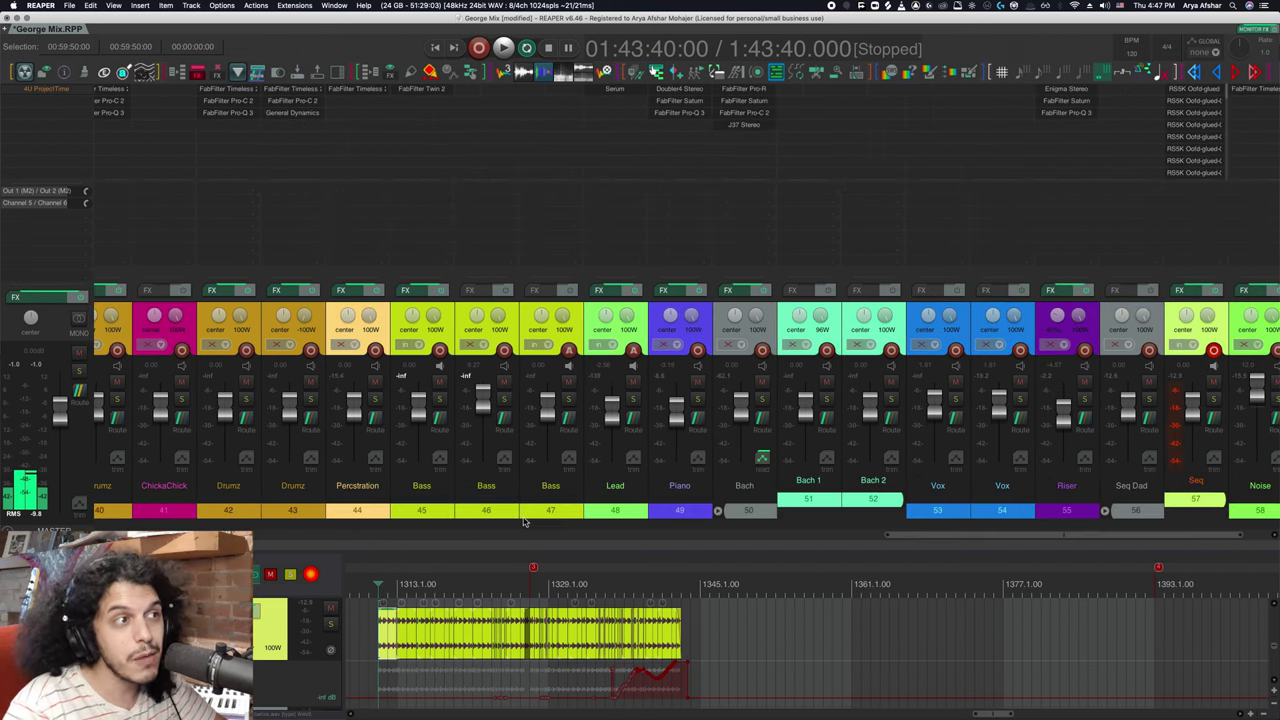
scroll(522, 521, "left", 14)
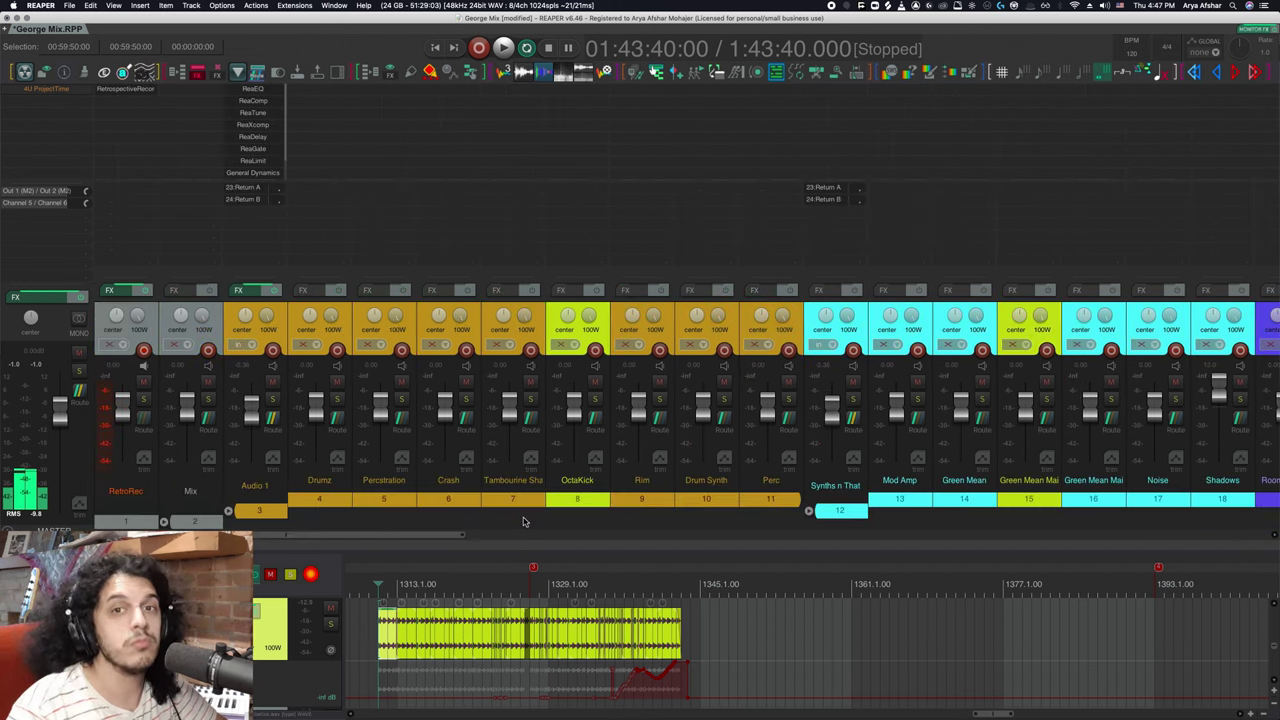
scroll(522, 521, "right", 15)
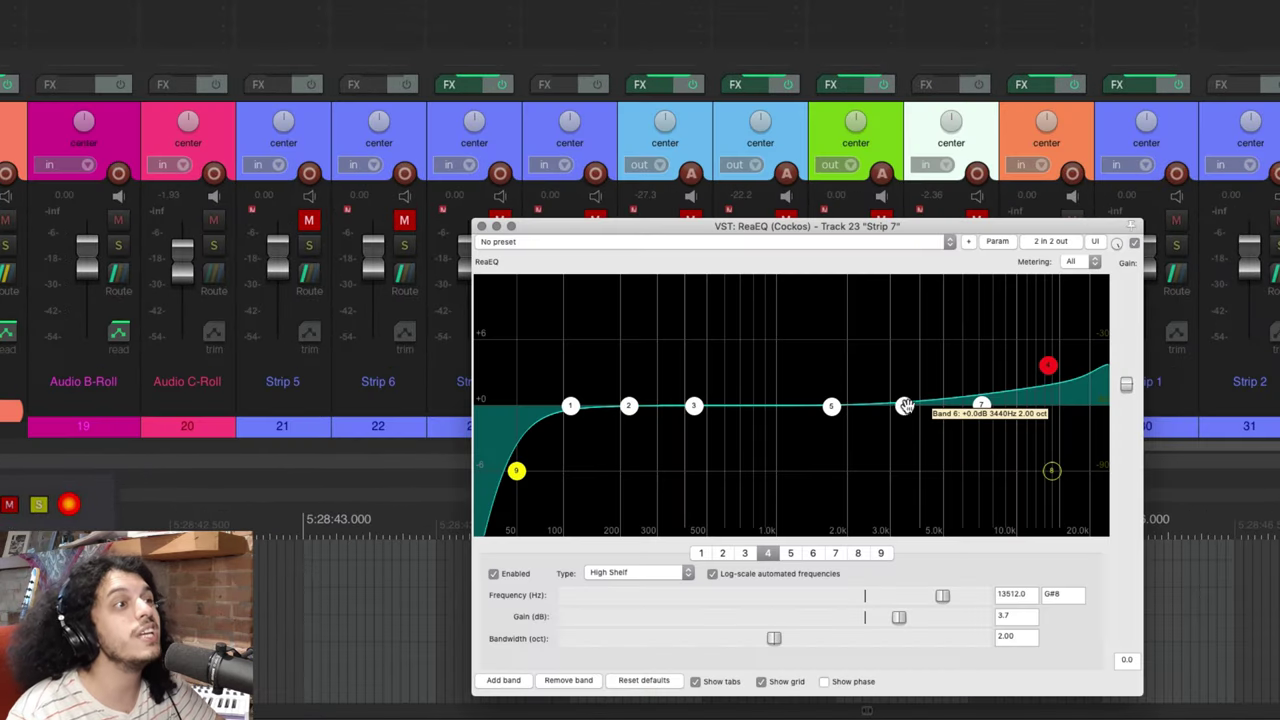
- Set Strip 7's ReaEQ band 6 to about +5.6 dB at 2218 Hz with 1.18 oct bandwidth, and cut band 5
left_click_drag(903, 409, 855, 344)
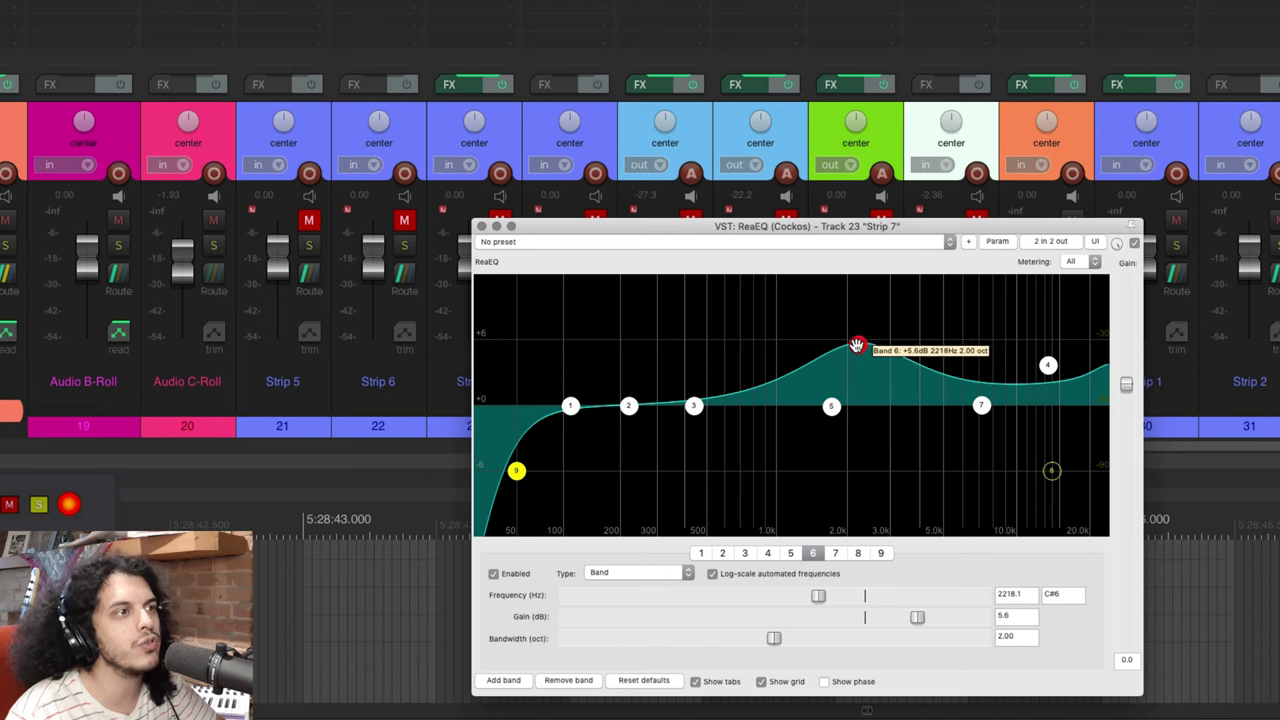
scroll(857, 345, "up", 4)
scroll(858, 348, "down", 3)
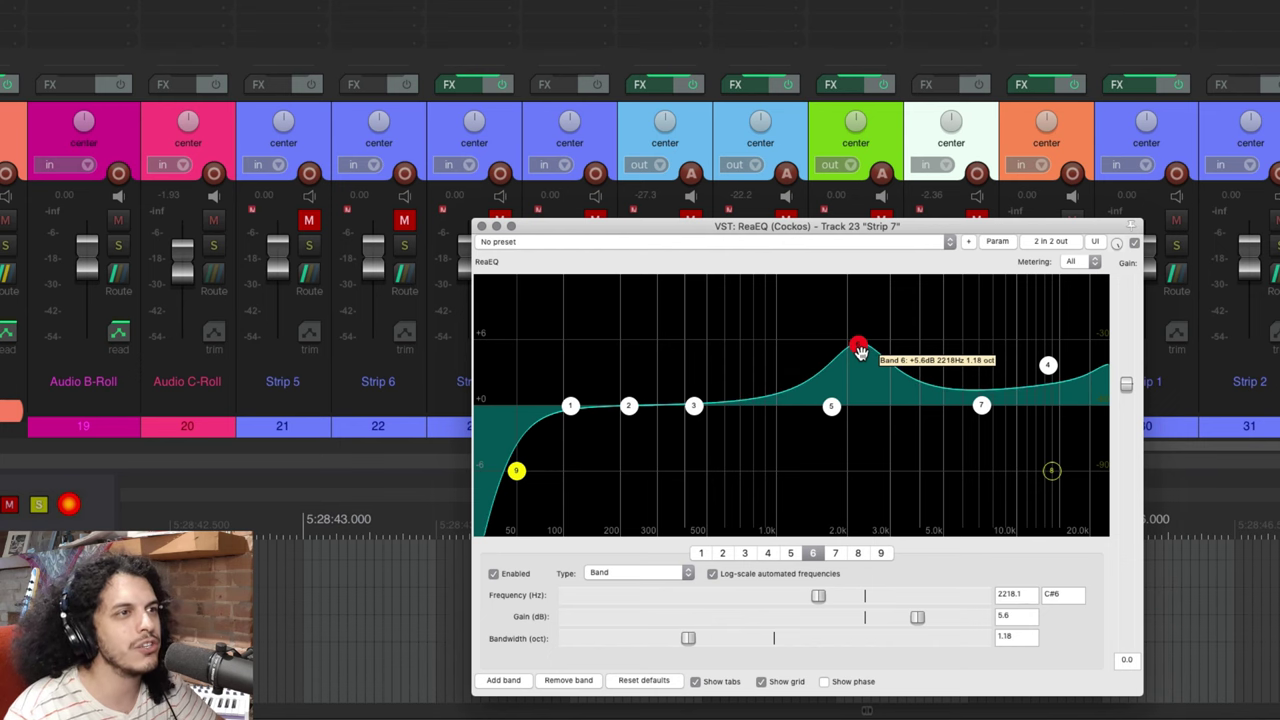
left_click_drag(836, 414, 820, 451)
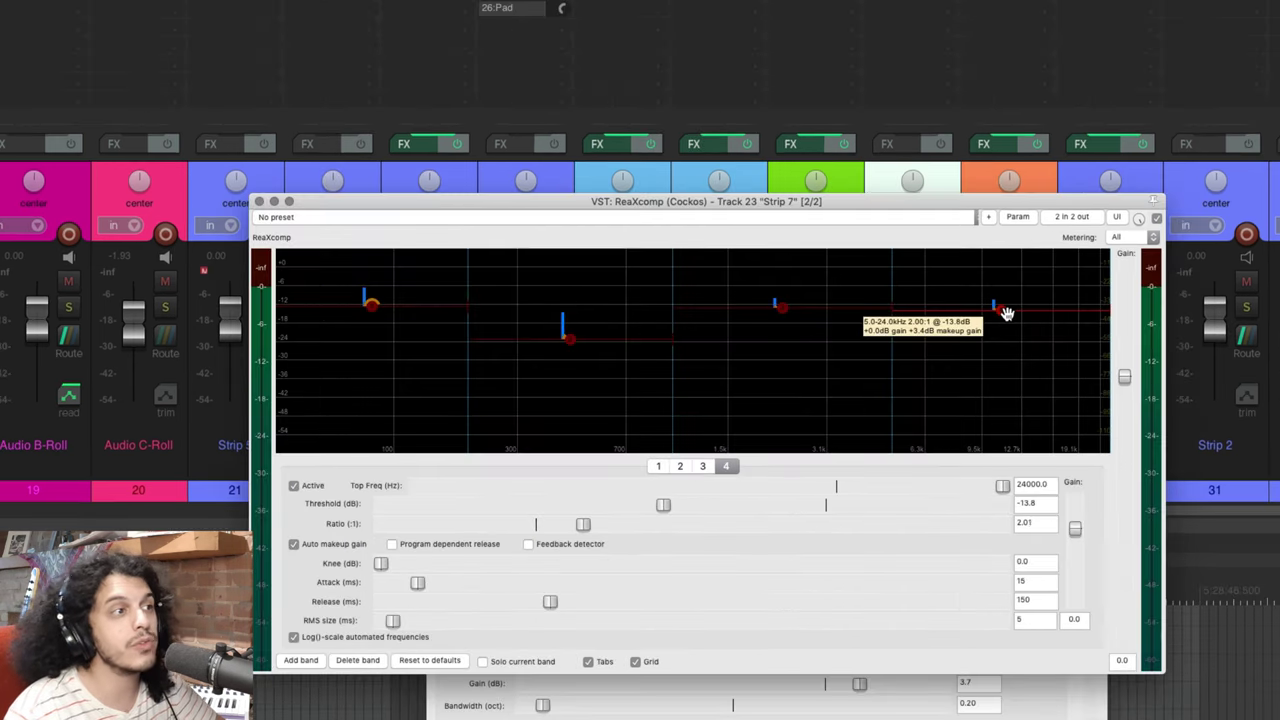
- Raise band 4's ratio in Strip 7's ReaXcomp to about 18.17:1 with the mousewheel
scroll(1000, 308, "up", 5)
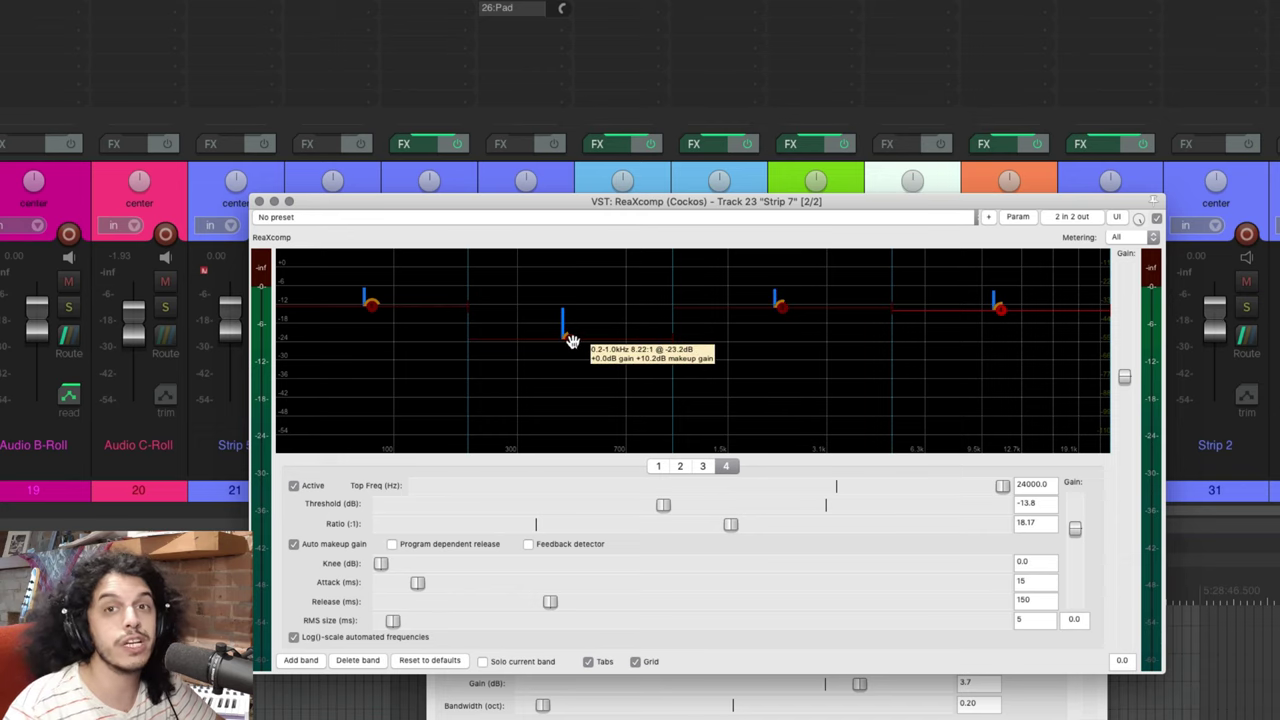
- Adjust band 2 of Strip 7's ReaXcomp, and zoom and pan General Dynamics' transfer graph with the mouse
scroll(572, 342, "down", 5)
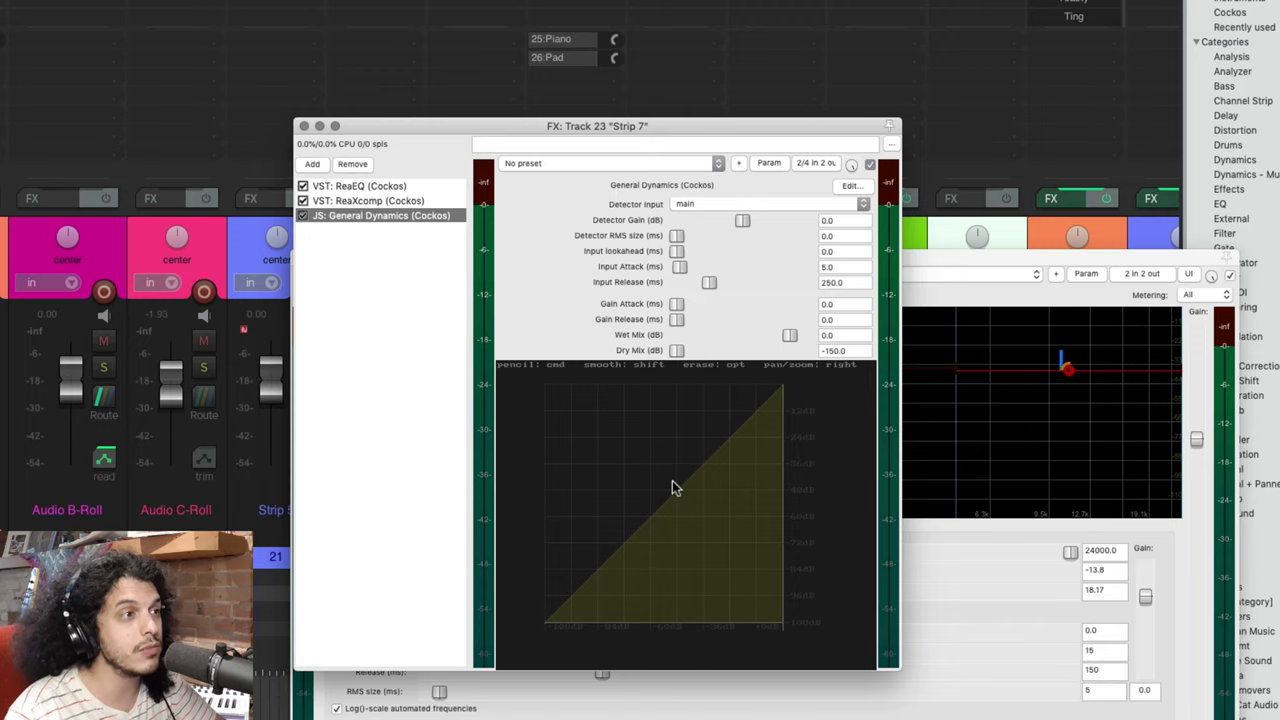
scroll(672, 481, "up", 10)
scroll(676, 483, "down", 6)
scroll(767, 497, "up", 8)
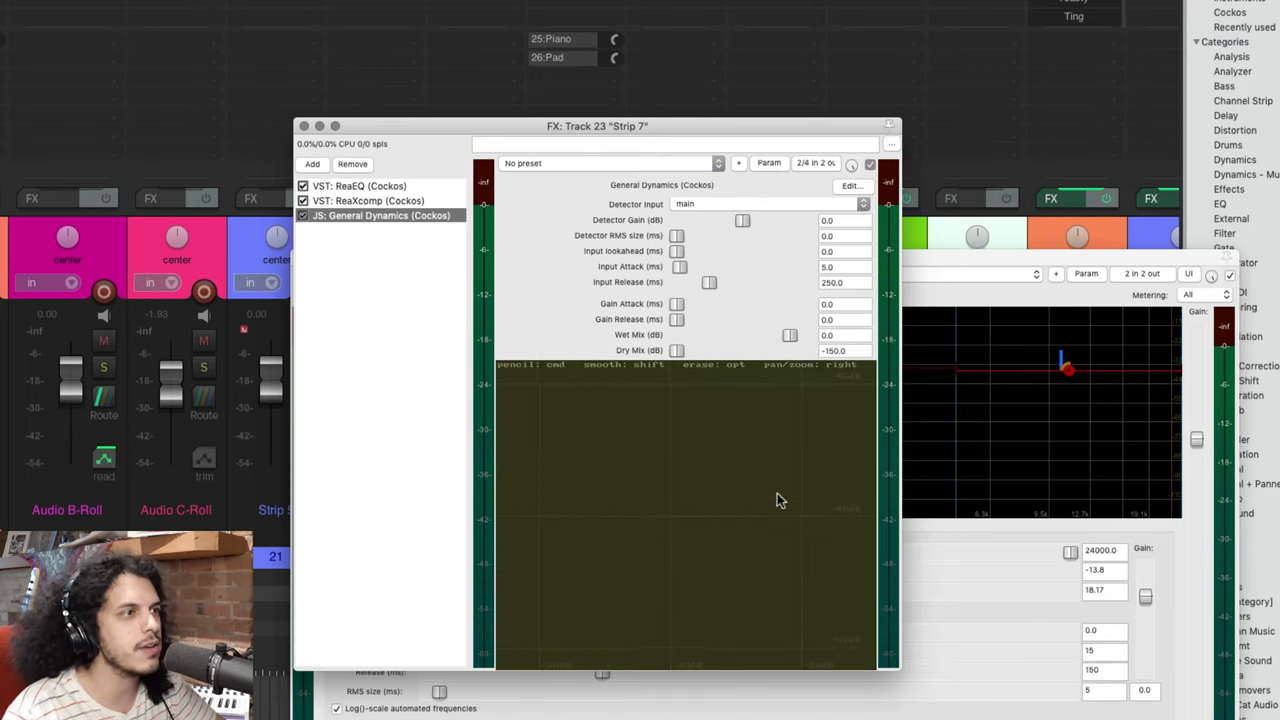
mouse_move(777, 493)
left_mouse_down()
mouse_move(791, 437)
mouse_move(630, 452)
mouse_move(674, 438)
left_mouse_up()
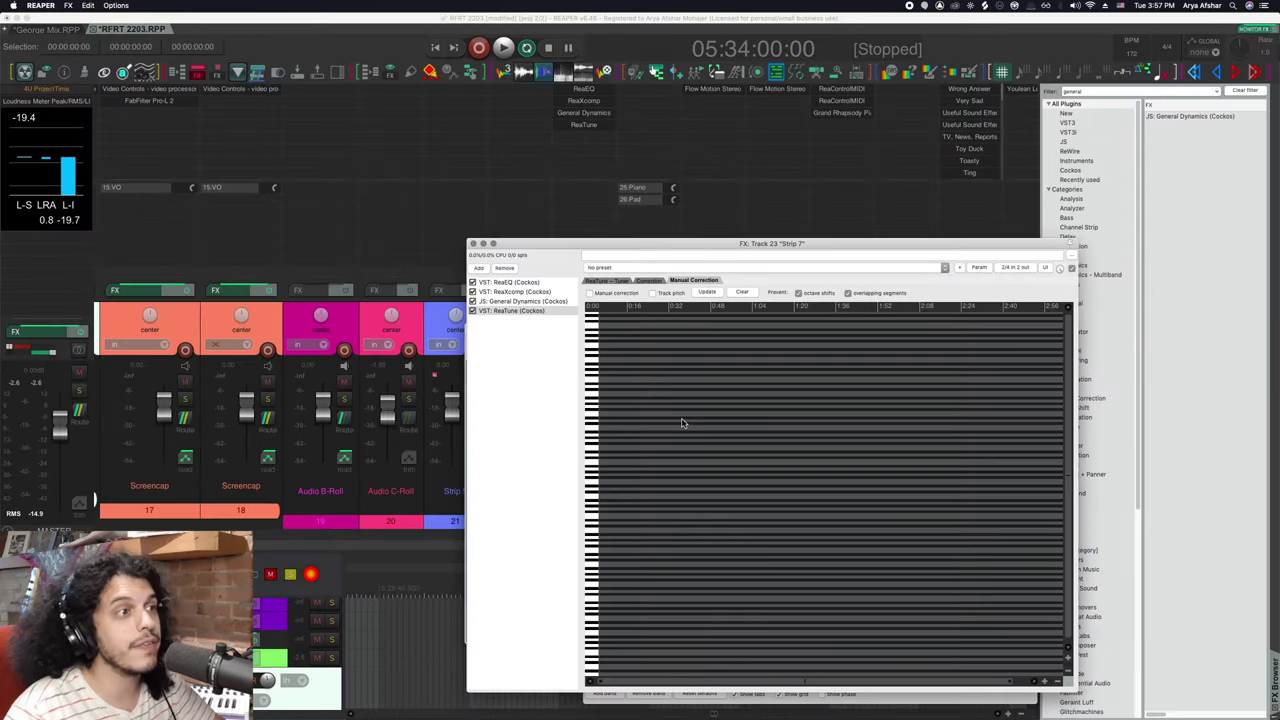
- Zoom and scroll the time and pitch axes of ReaTune's Manual Correction view with the mousewheel
scroll(682, 423, "up", 10)
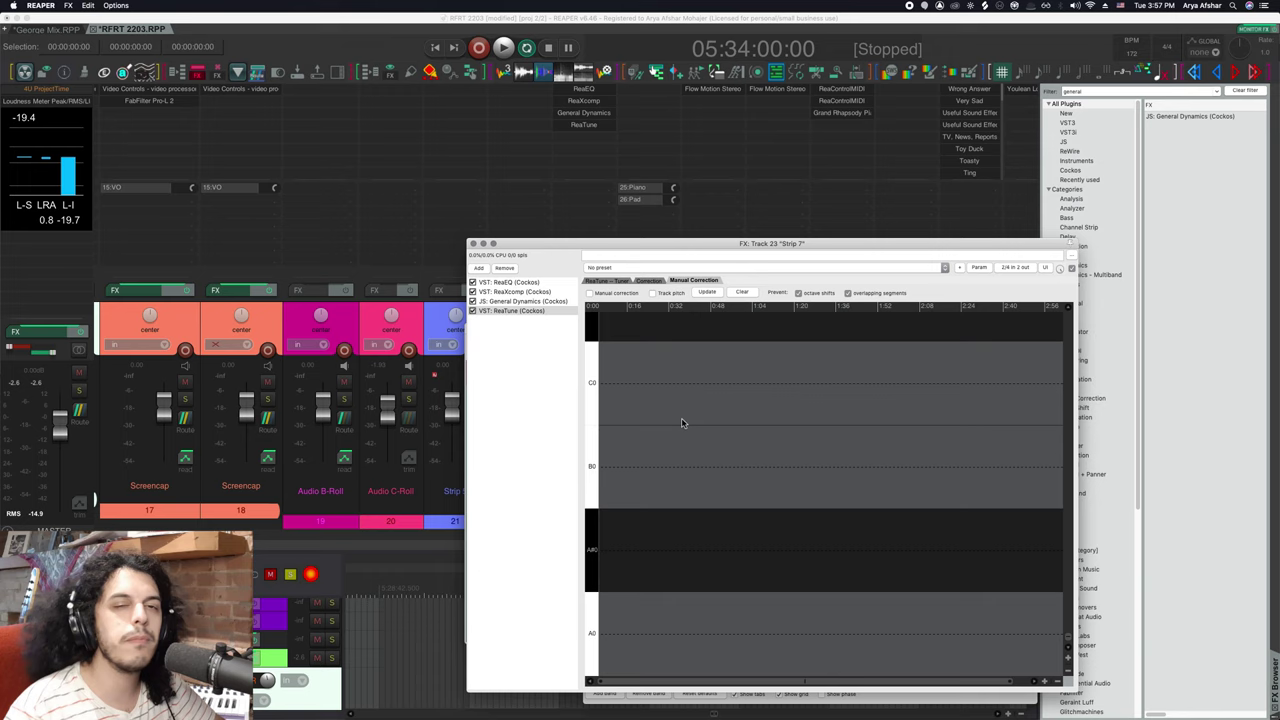
scroll(682, 423, "up", 10)
scroll(682, 423, "down", 12)
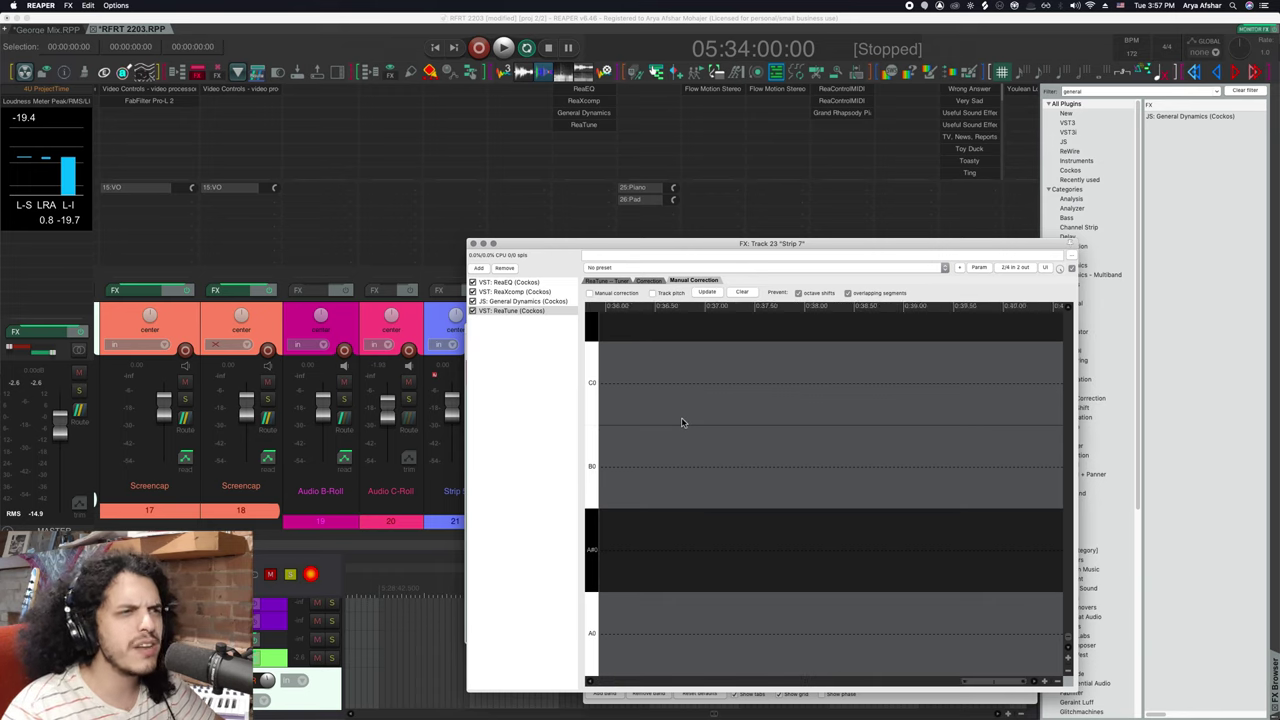
scroll(682, 423, "down", 3)
scroll(682, 423, "up", 3)
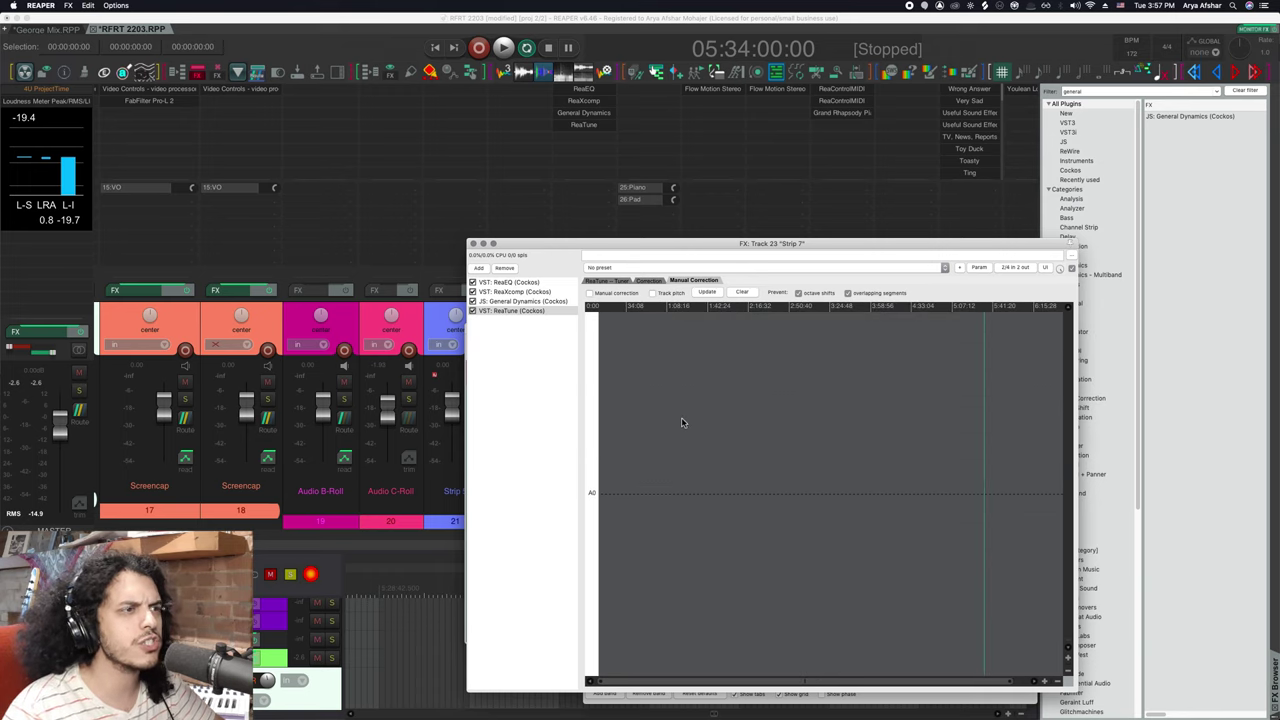
scroll(682, 423, "down", 5)
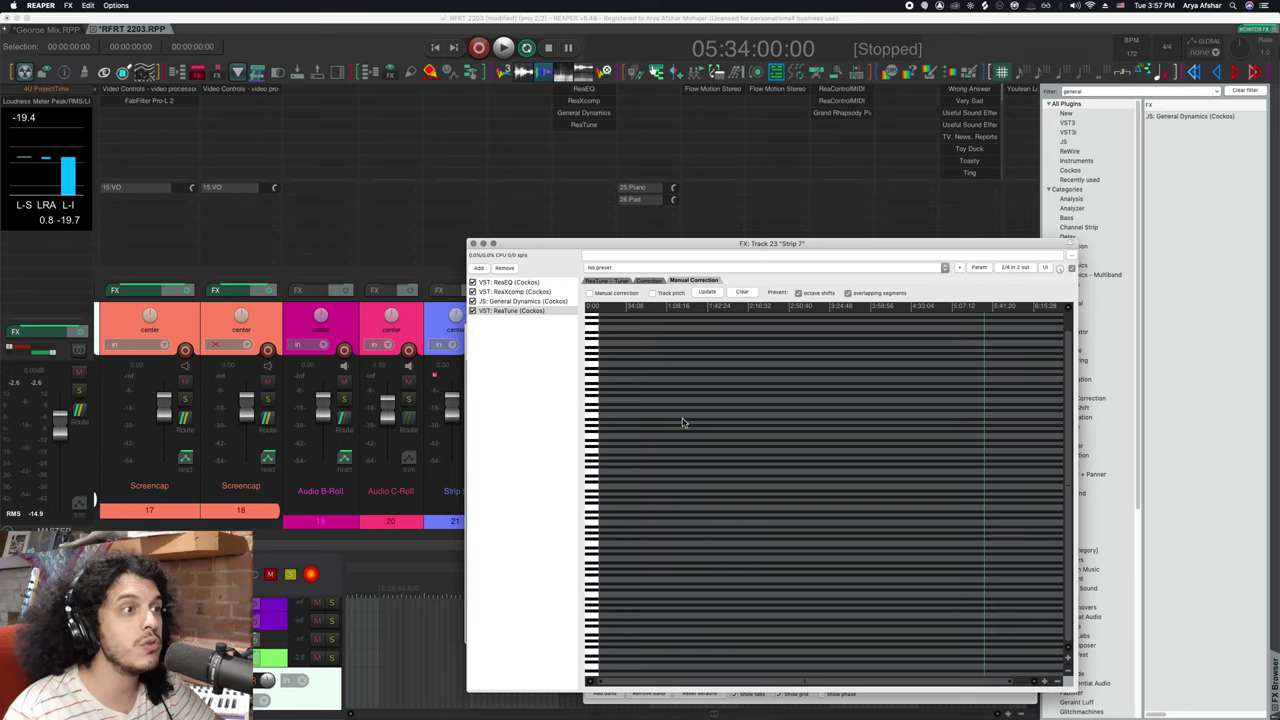
scroll(705, 410, "up", 5)
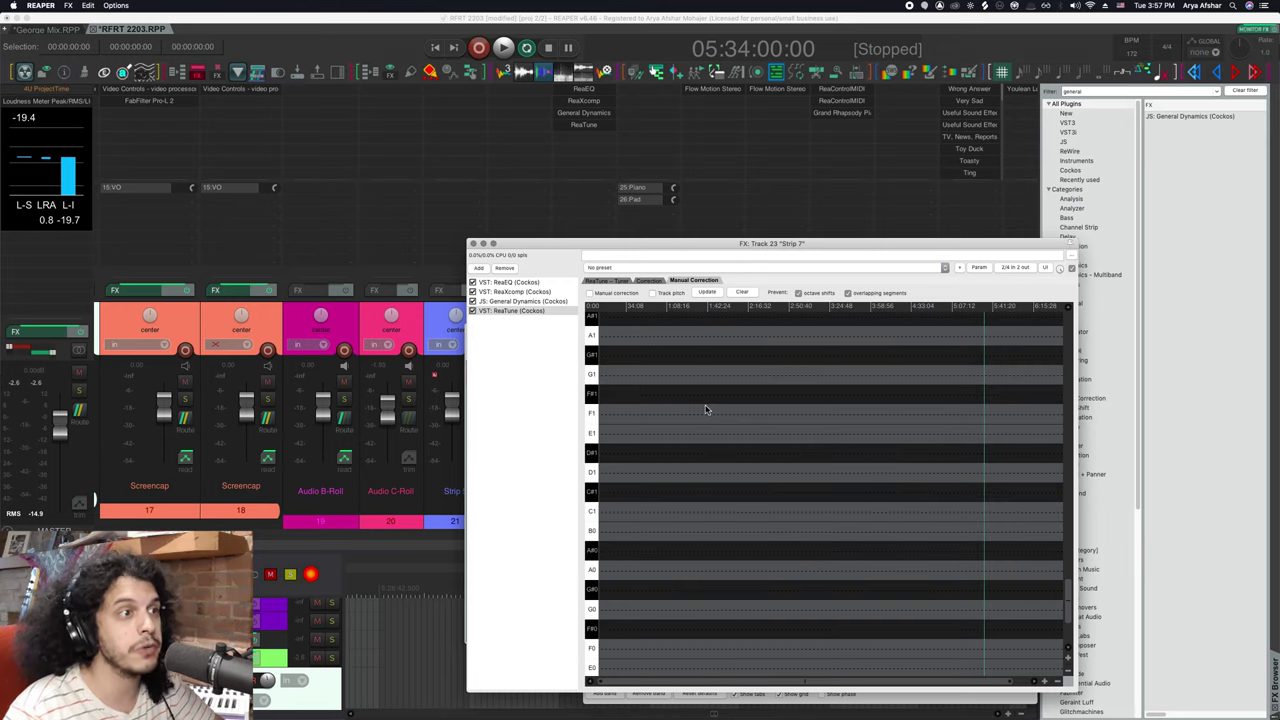
scroll(705, 410, "up", 10)
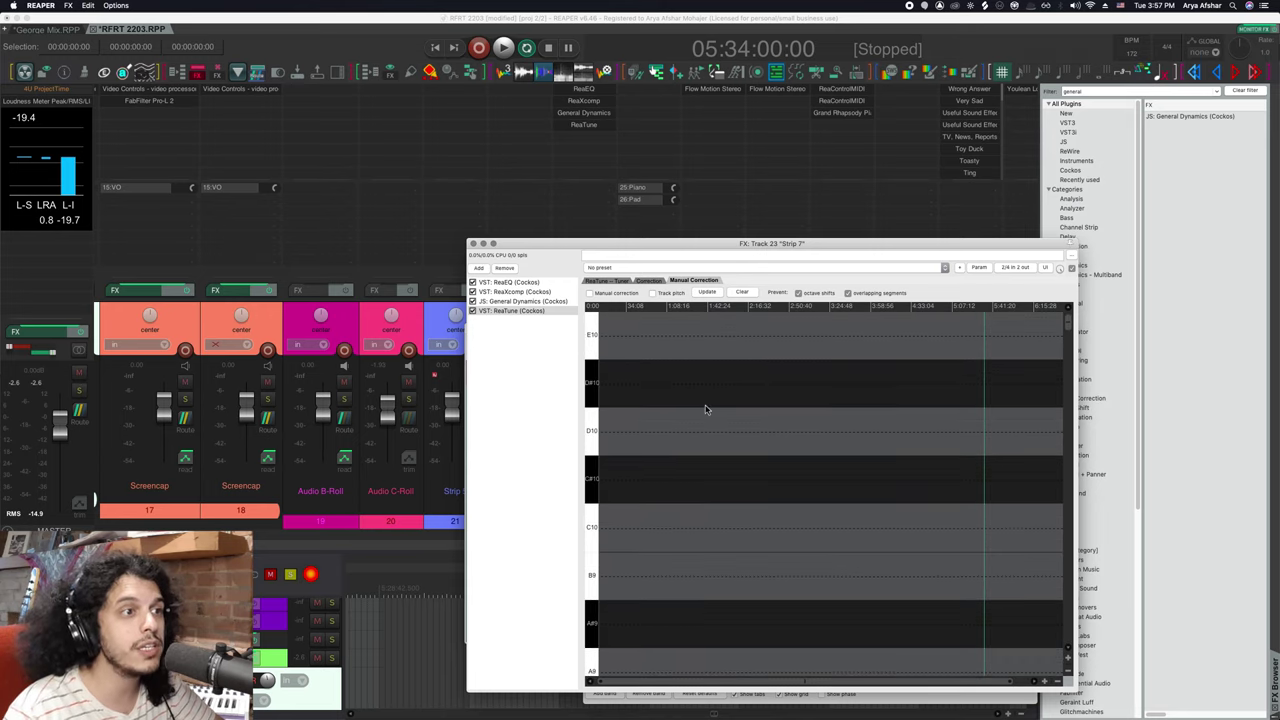
scroll(705, 410, "down", 12)
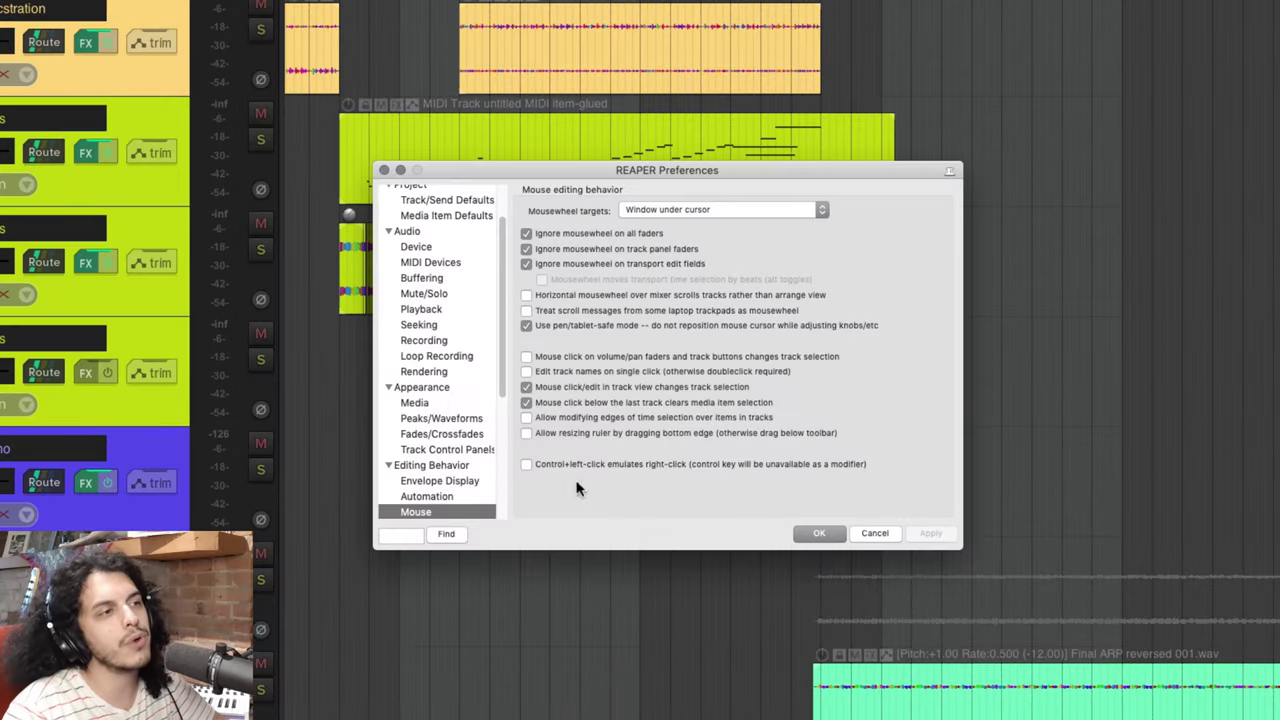
- Disable ignoring the mousewheel on all faders, track panel faders and transport edit fields in the Mouse preferences, and apply
scroll(457, 323, "down", 3)
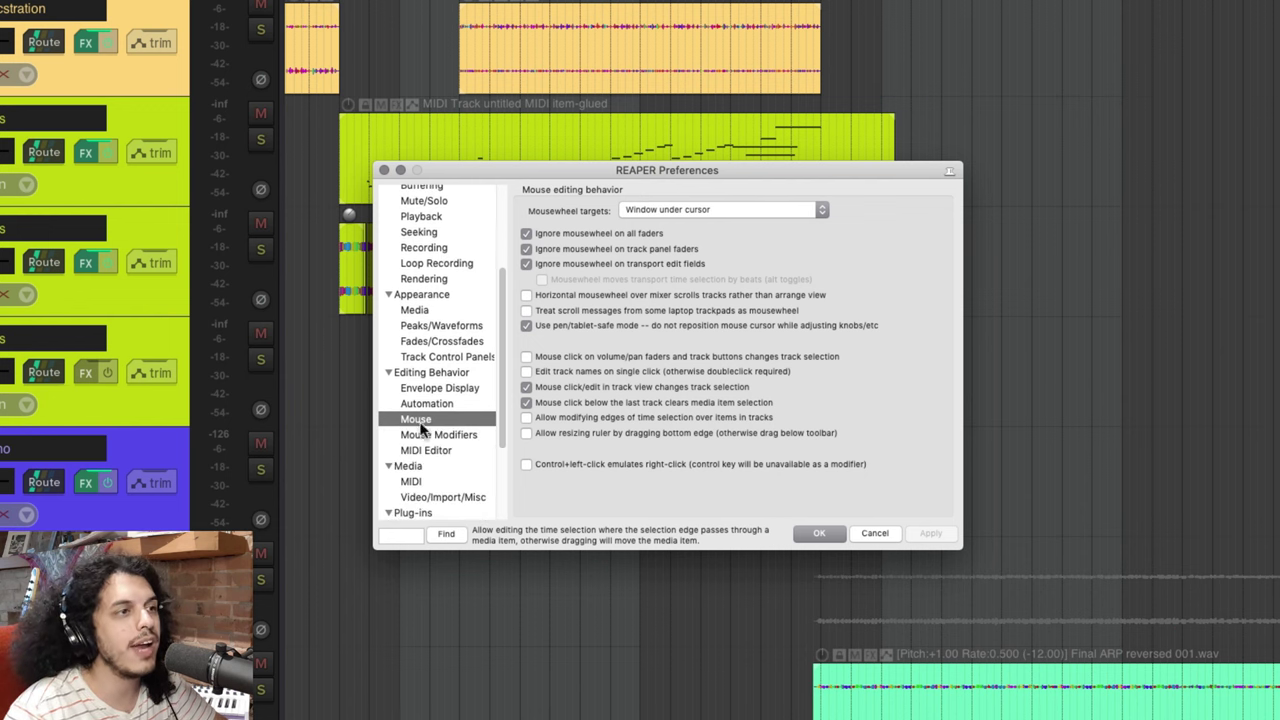
left_click(527, 233)
left_click(527, 249)
left_click(527, 264)
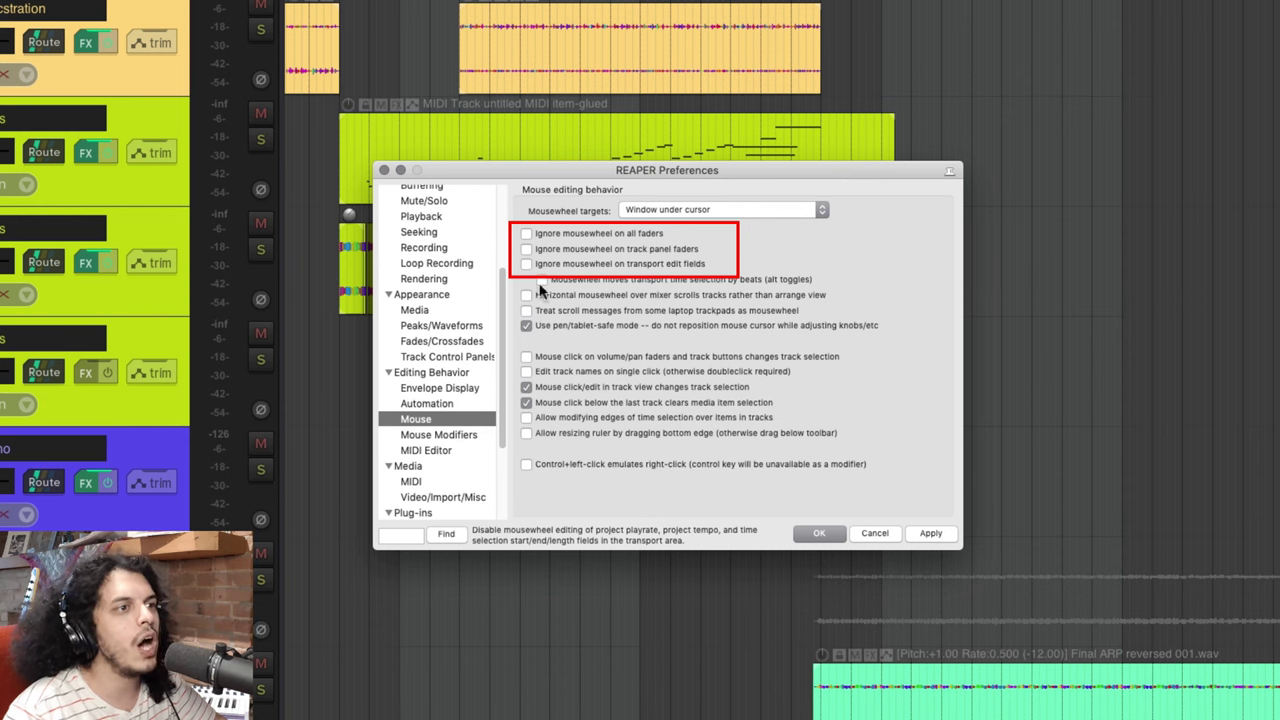
left_click(931, 533)
left_click(819, 533)
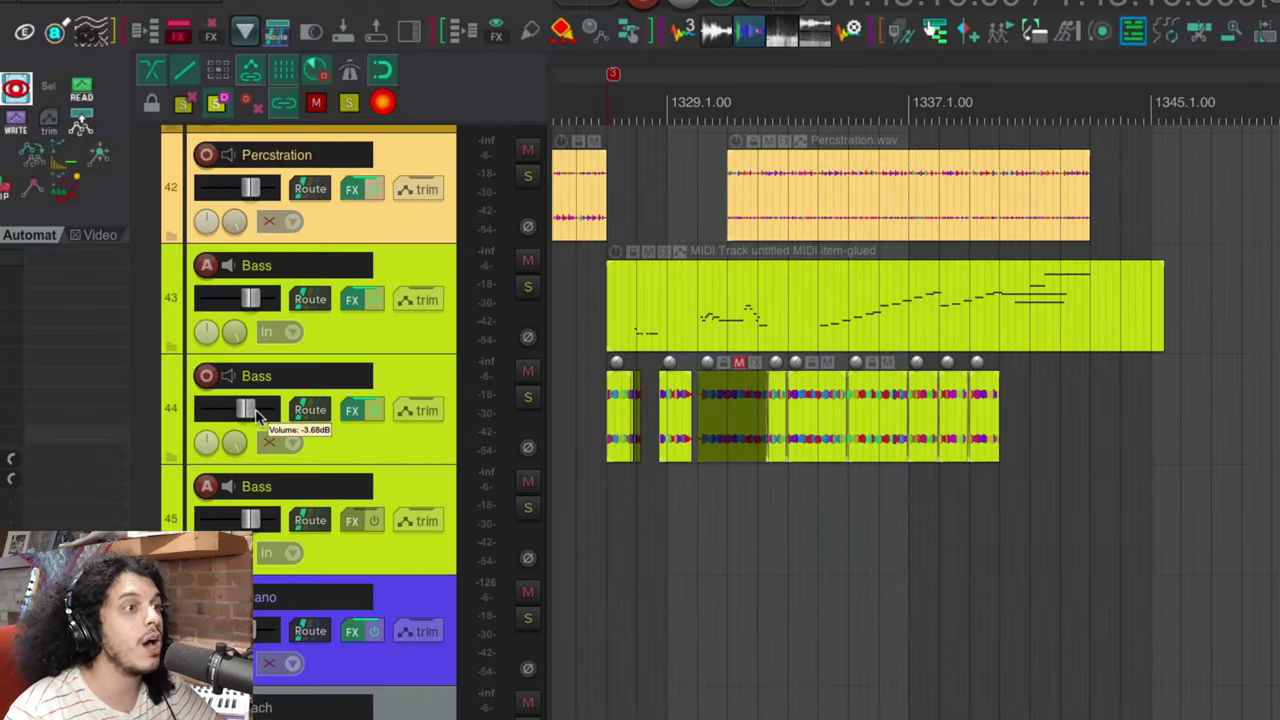
- Lower Bass track 44's volume with the mousewheel and set its pan to about 11%R with width about -22W
scroll(255, 417, "down", 3)
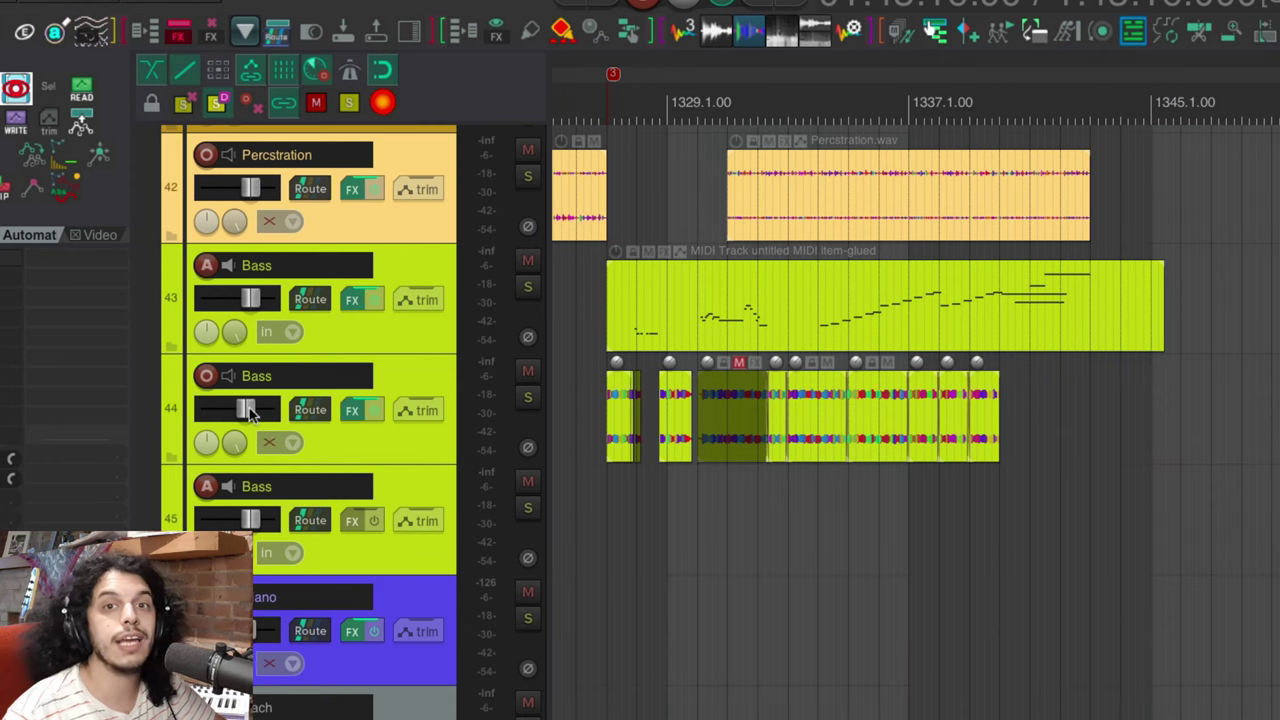
scroll(250, 414, "down", 4)
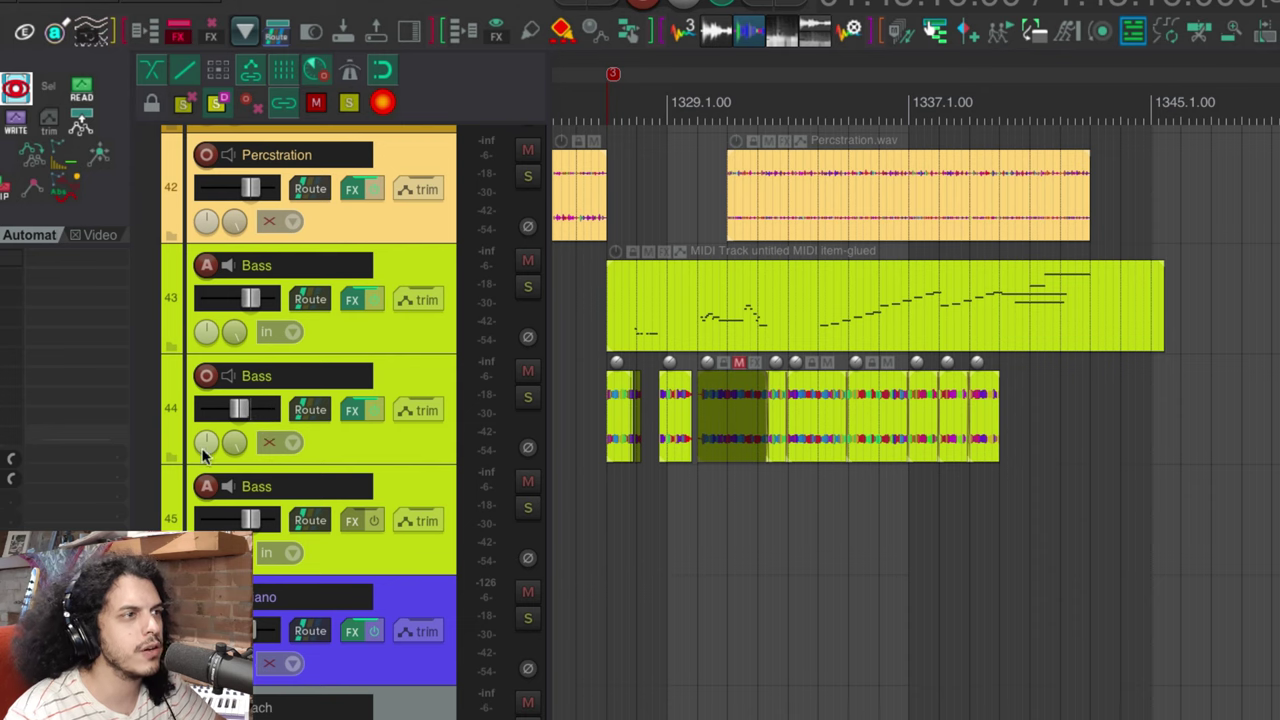
scroll(205, 452, "down", 4)
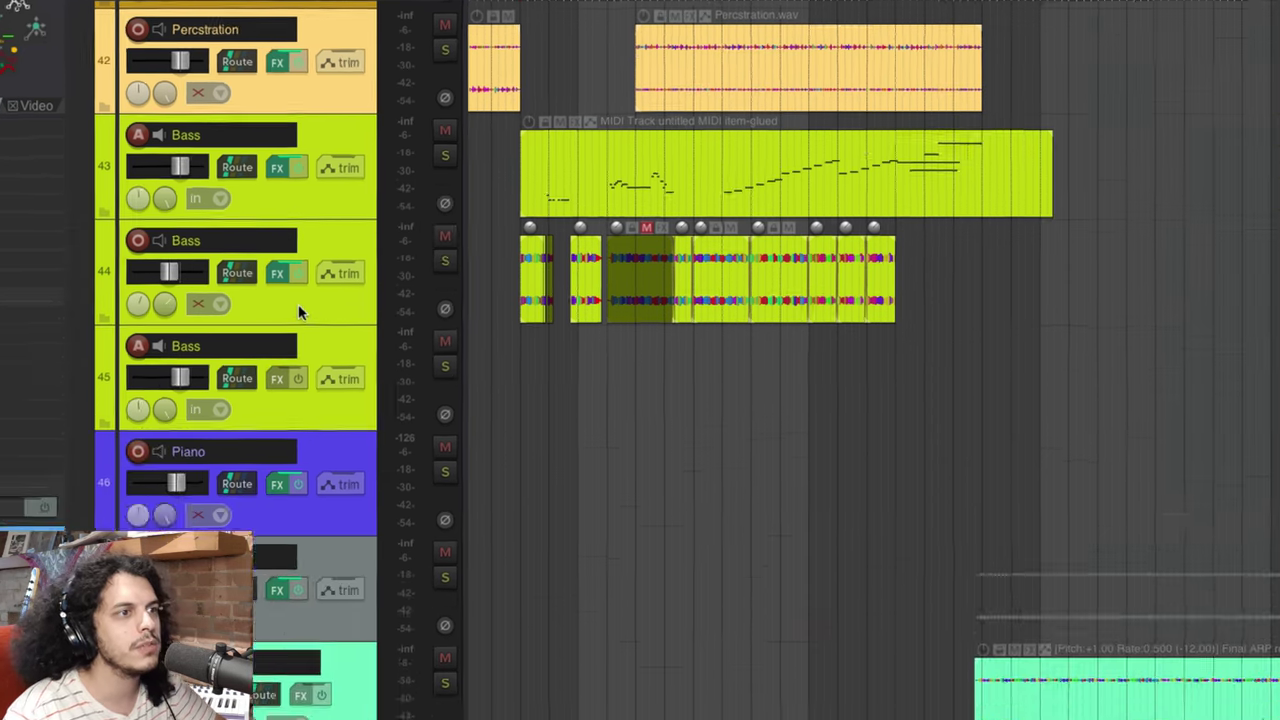
scroll(373, 438, "up", 3)
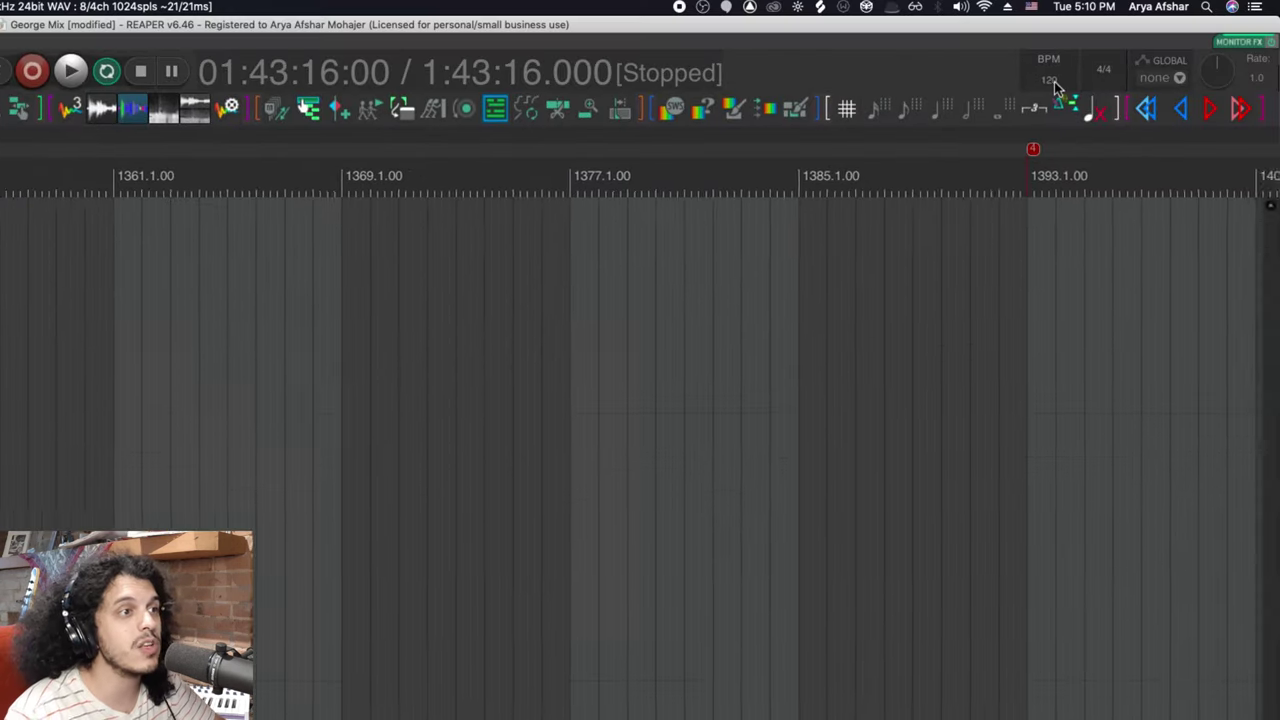
- Set the project tempo to 146 BPM and lower the playback rate to about 0.71 with the mousewheel
scroll(1054, 81, "down", 9)
scroll(1054, 81, "up", 20)
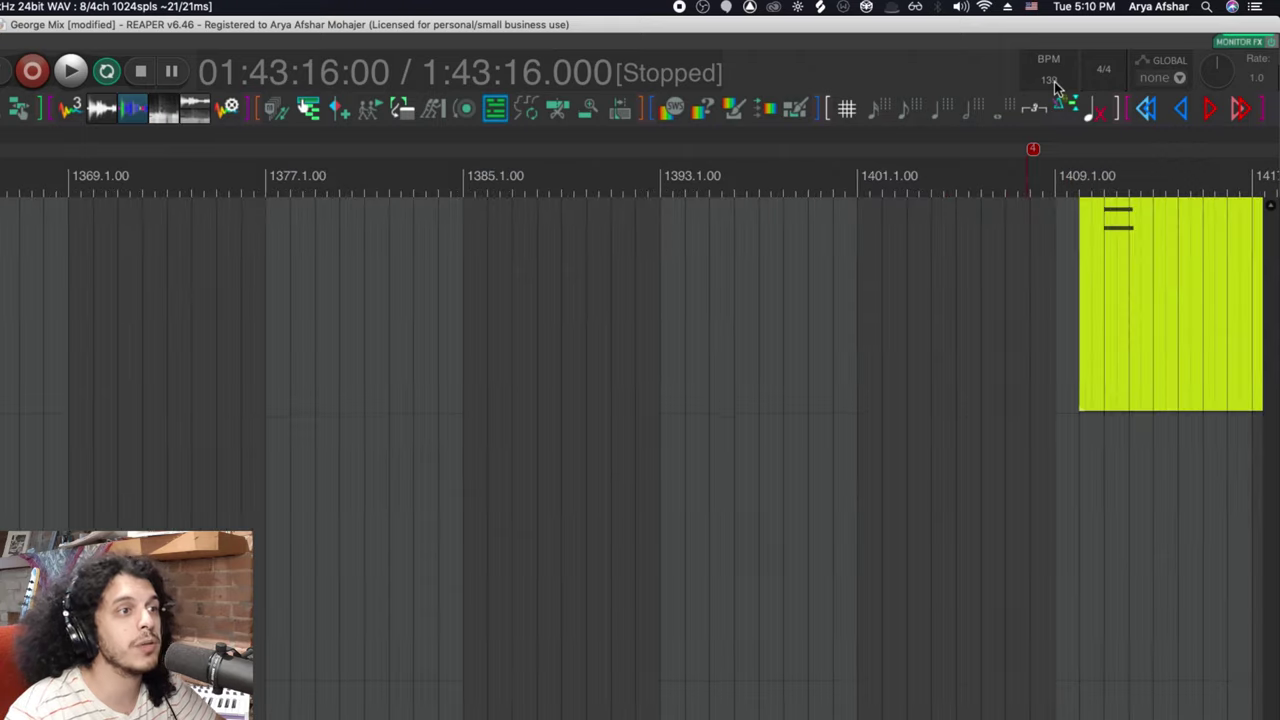
scroll(1054, 81, "up", 7)
scroll(1225, 82, "down", 5)
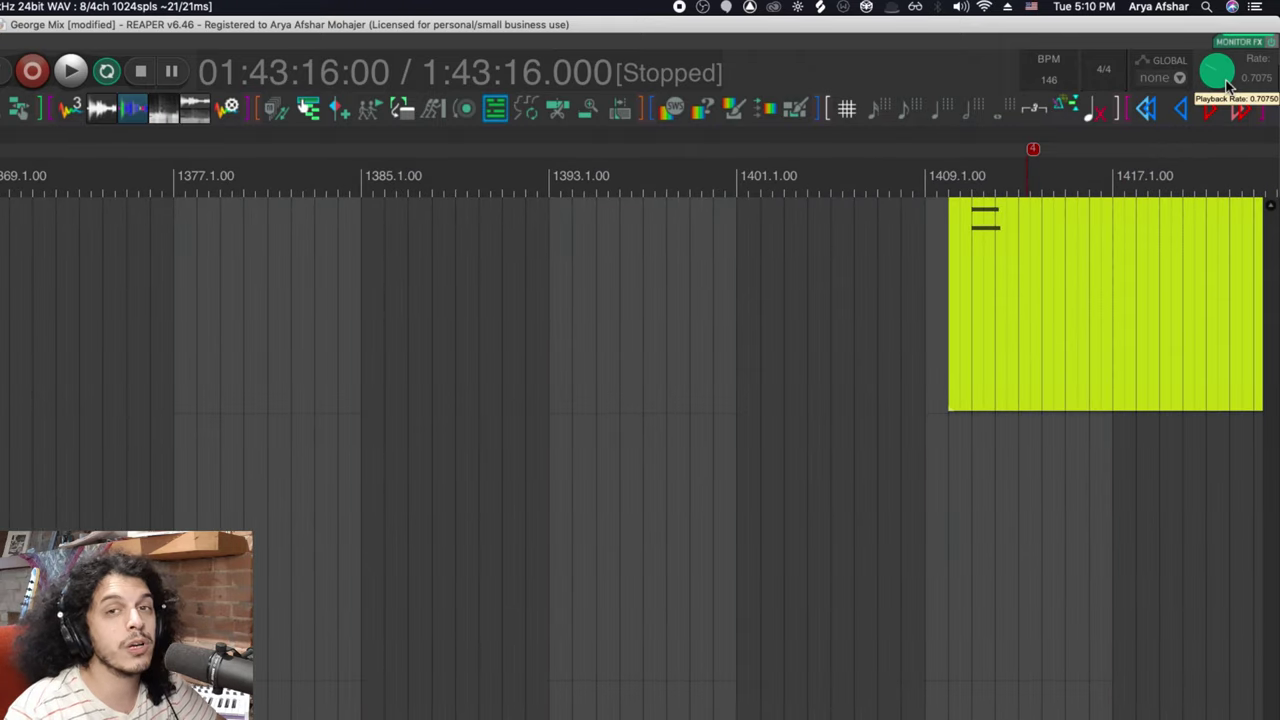
scroll(1228, 86, "down", 2)
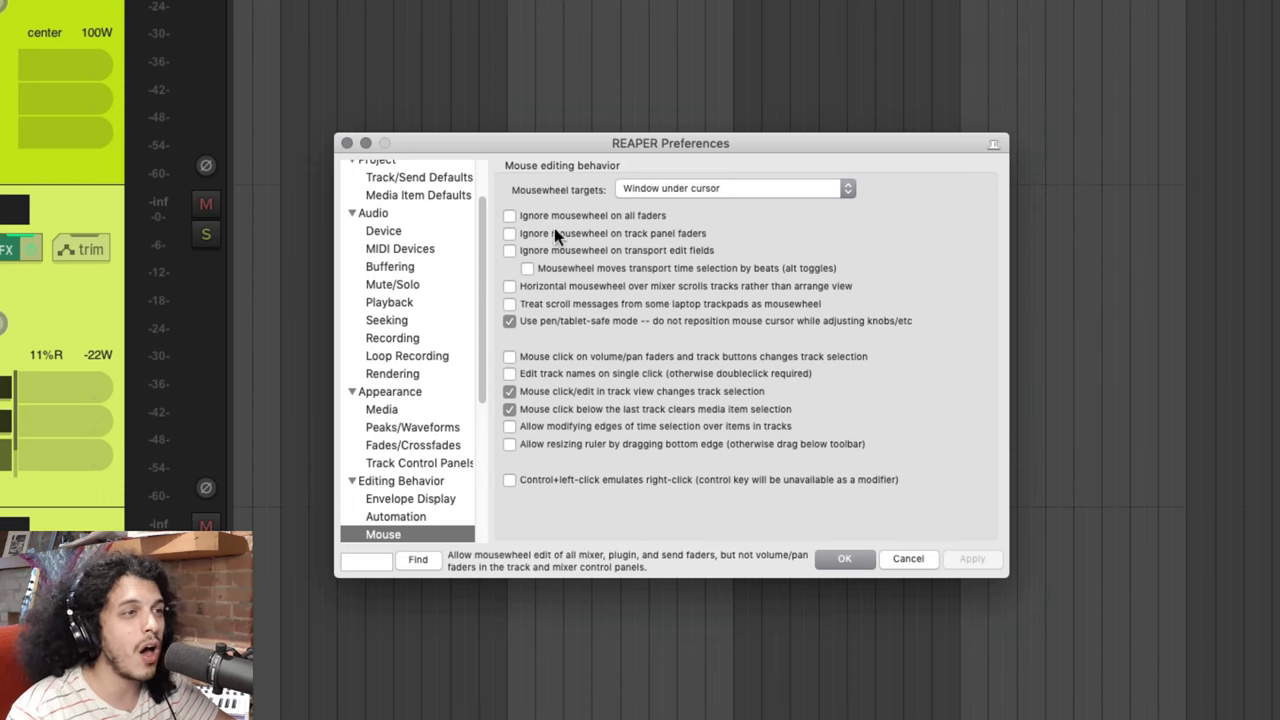
- Enable ignoring the mousewheel on all faders, track panel faders and transport edit fields, apply, and close the preferences
left_click(510, 217)
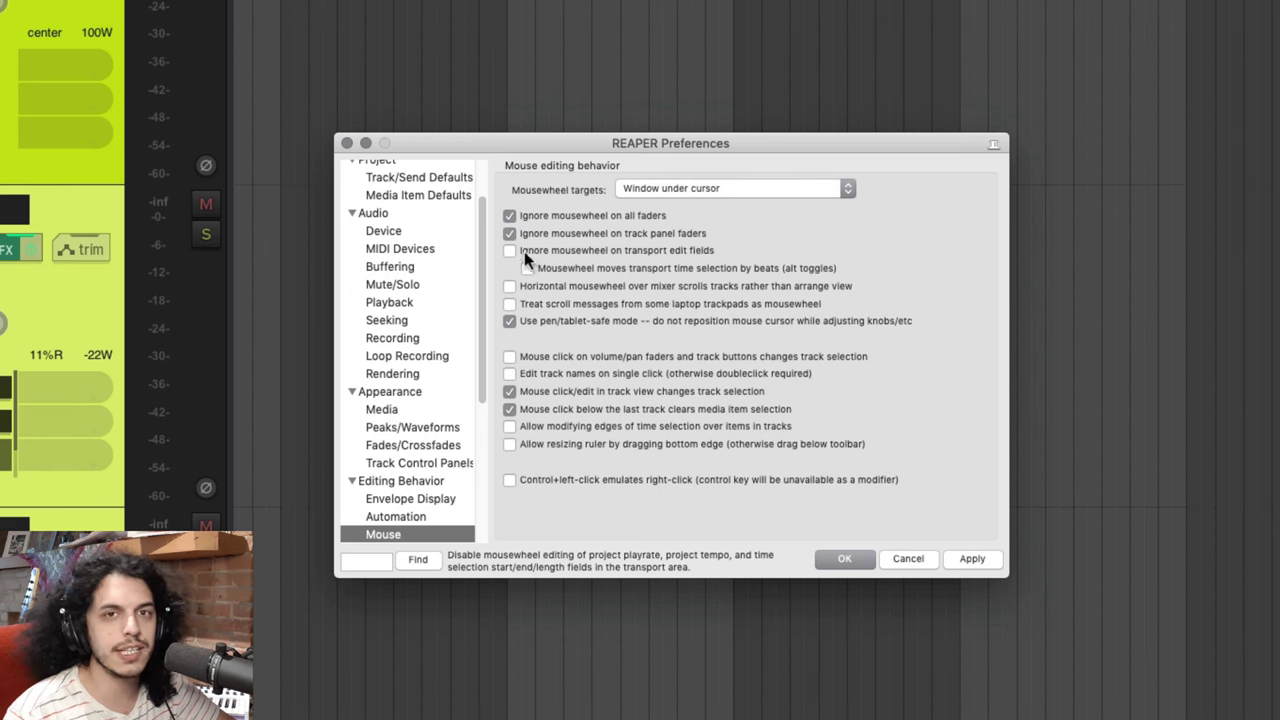
left_click(519, 250)
left_click(972, 559)
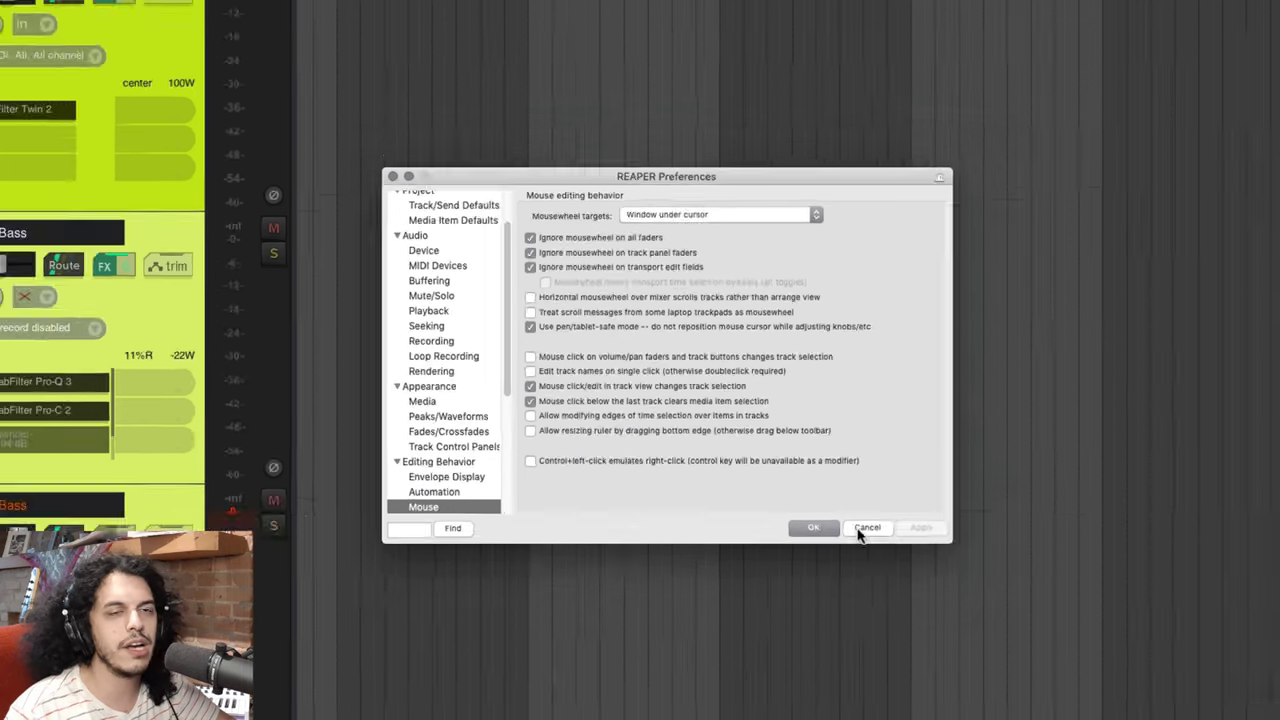
left_click(844, 558)
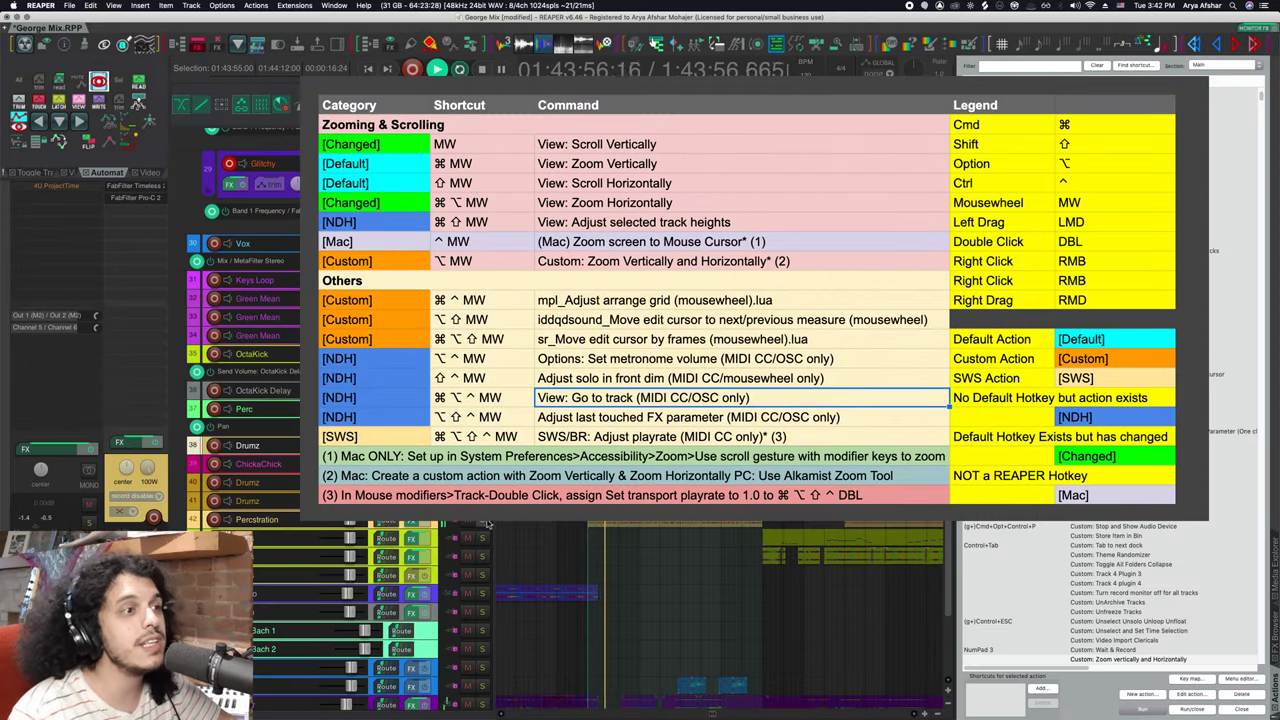
- Stop and restart playback of George Mix
key("space")
key("space")
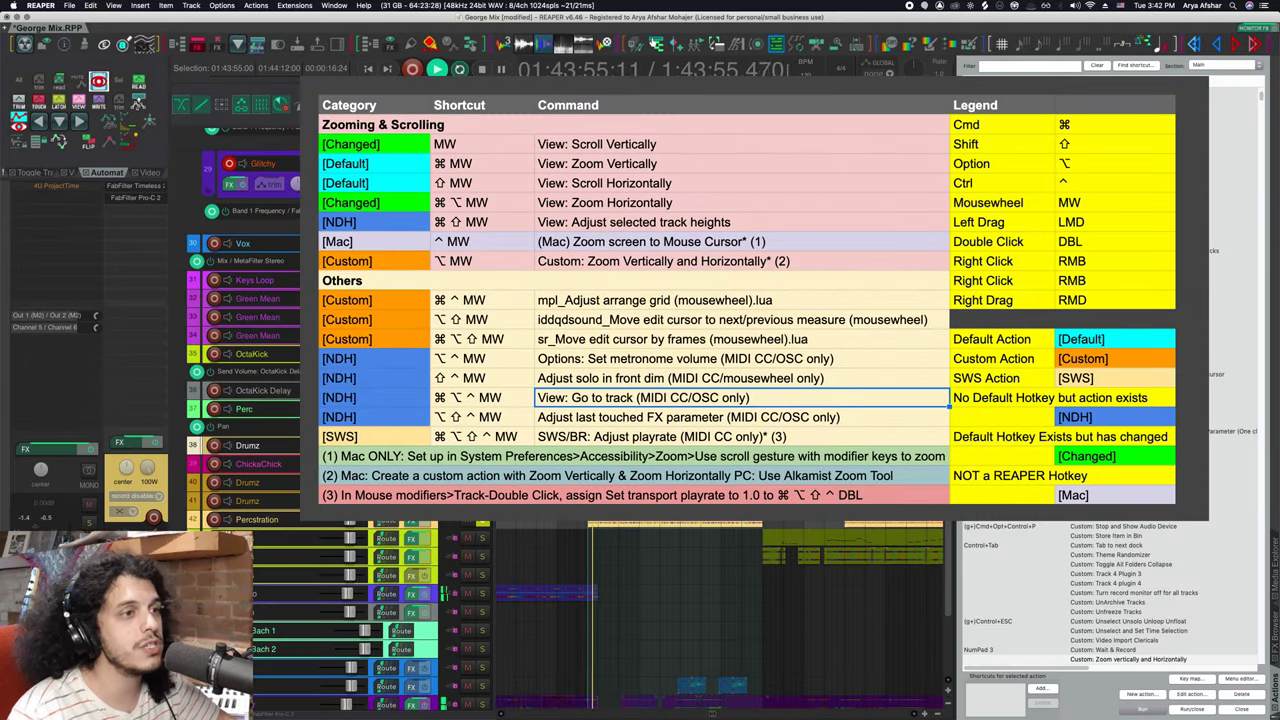